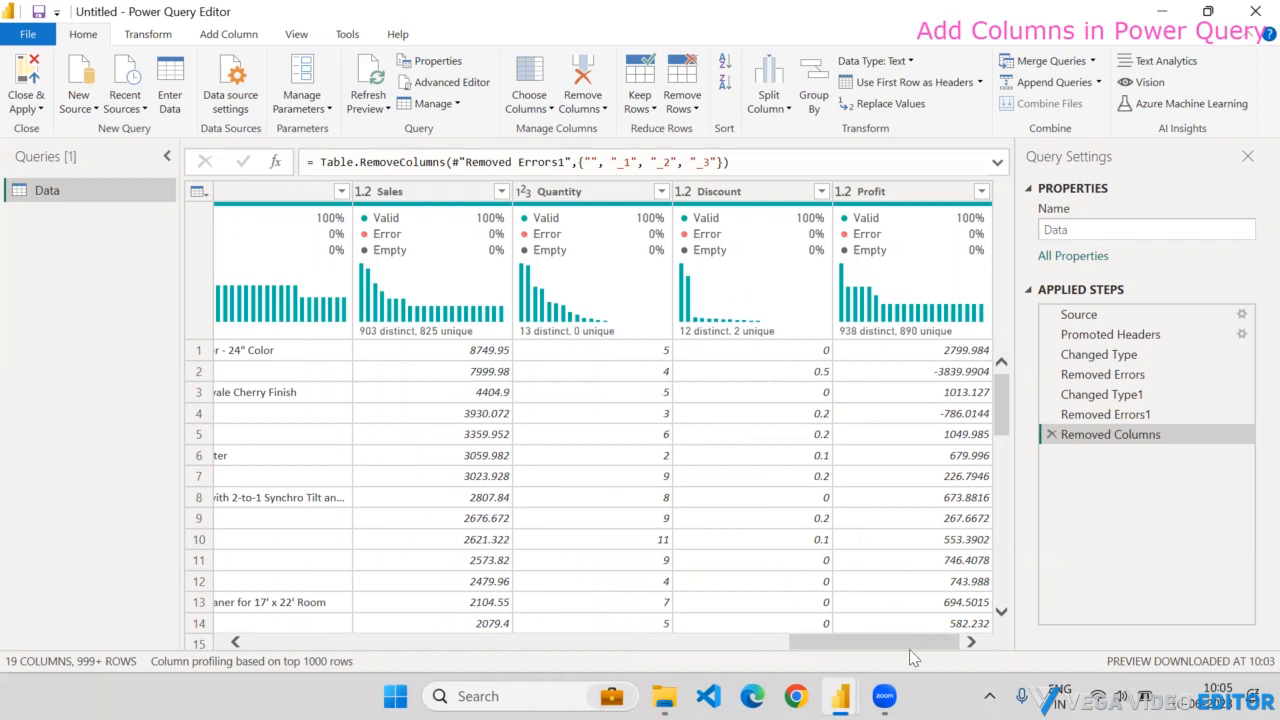
- Start a new column from examples based on all columns of the Data table
drag(909, 643, 301, 641)
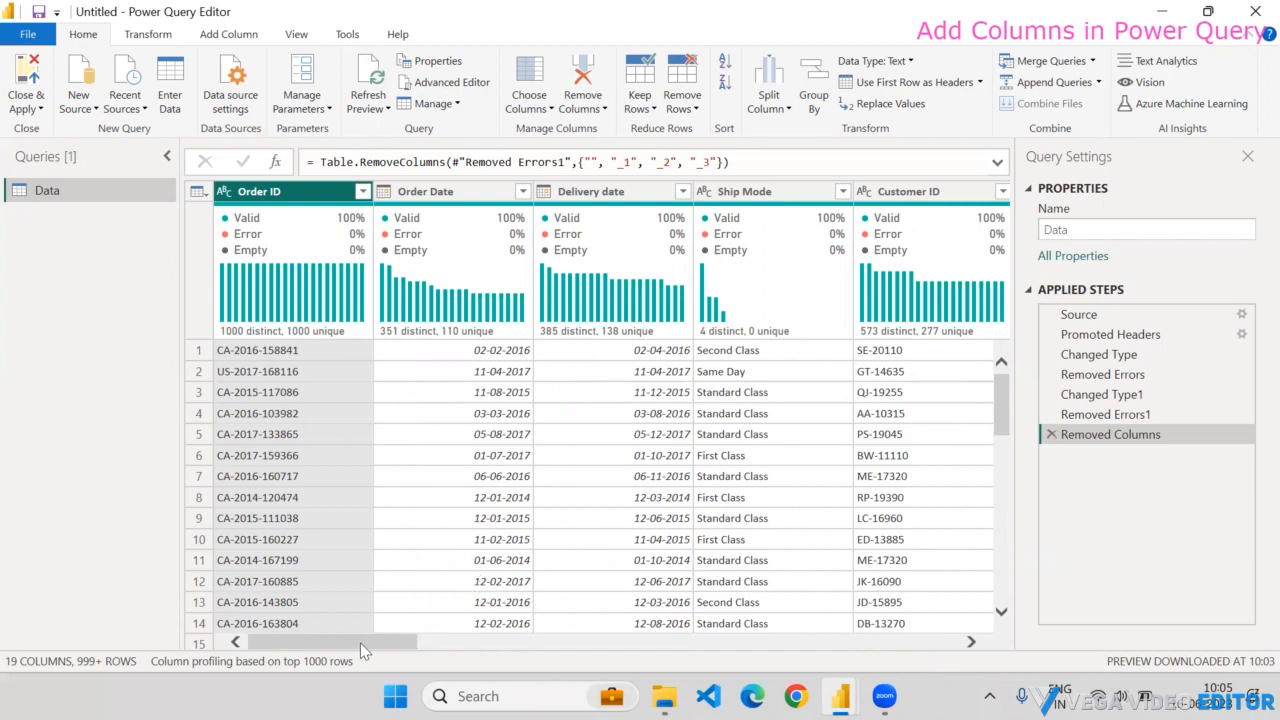
drag(360, 643, 488, 649)
drag(584, 651, 731, 663)
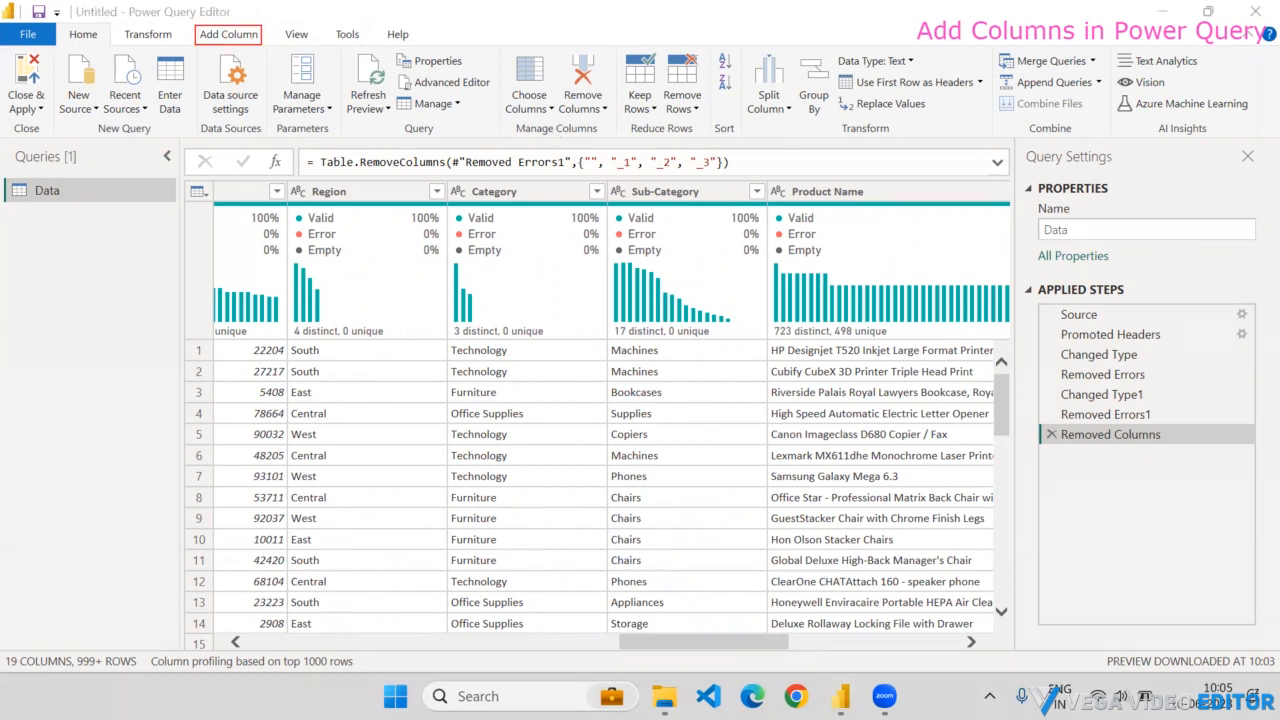
click(228, 38)
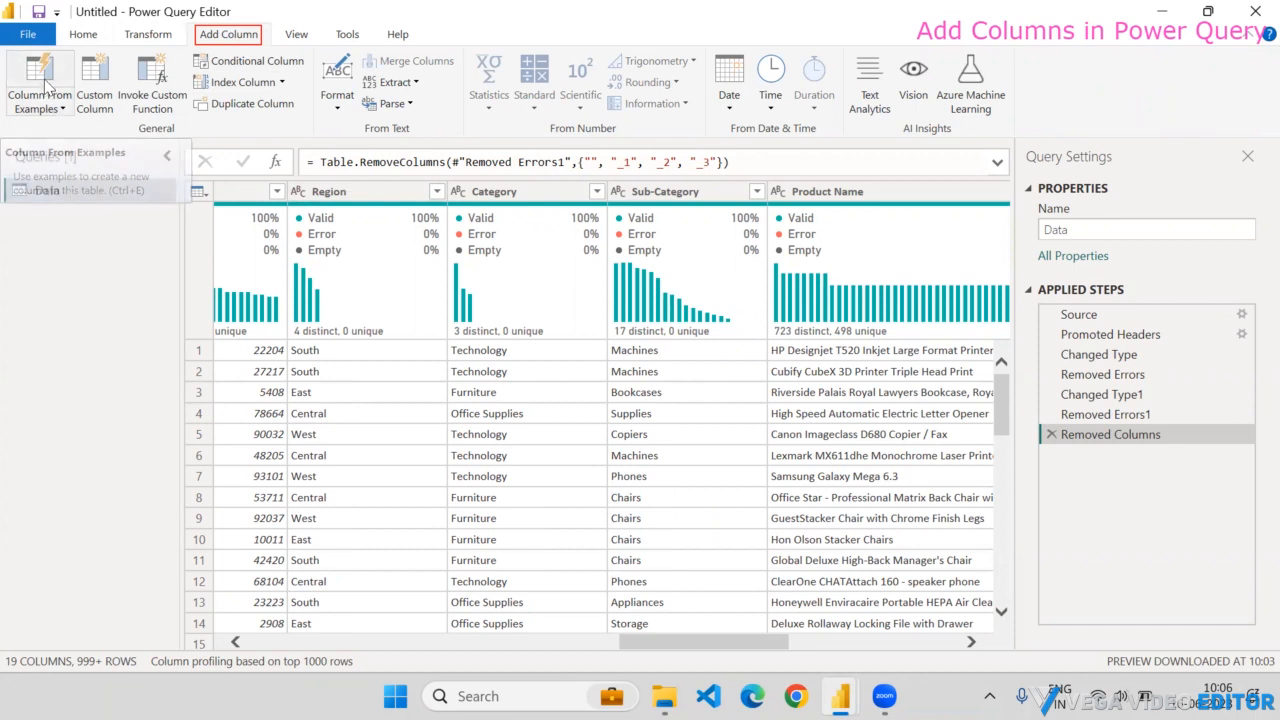
click(42, 110)
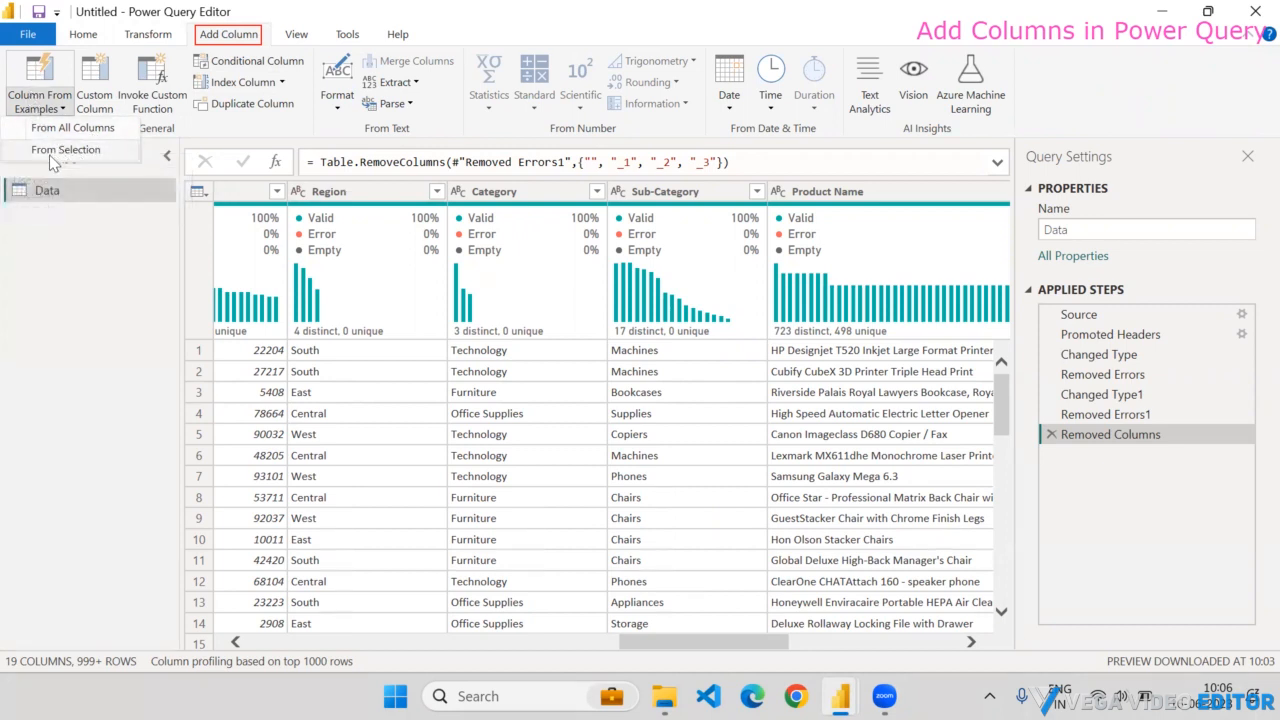
click(42, 70)
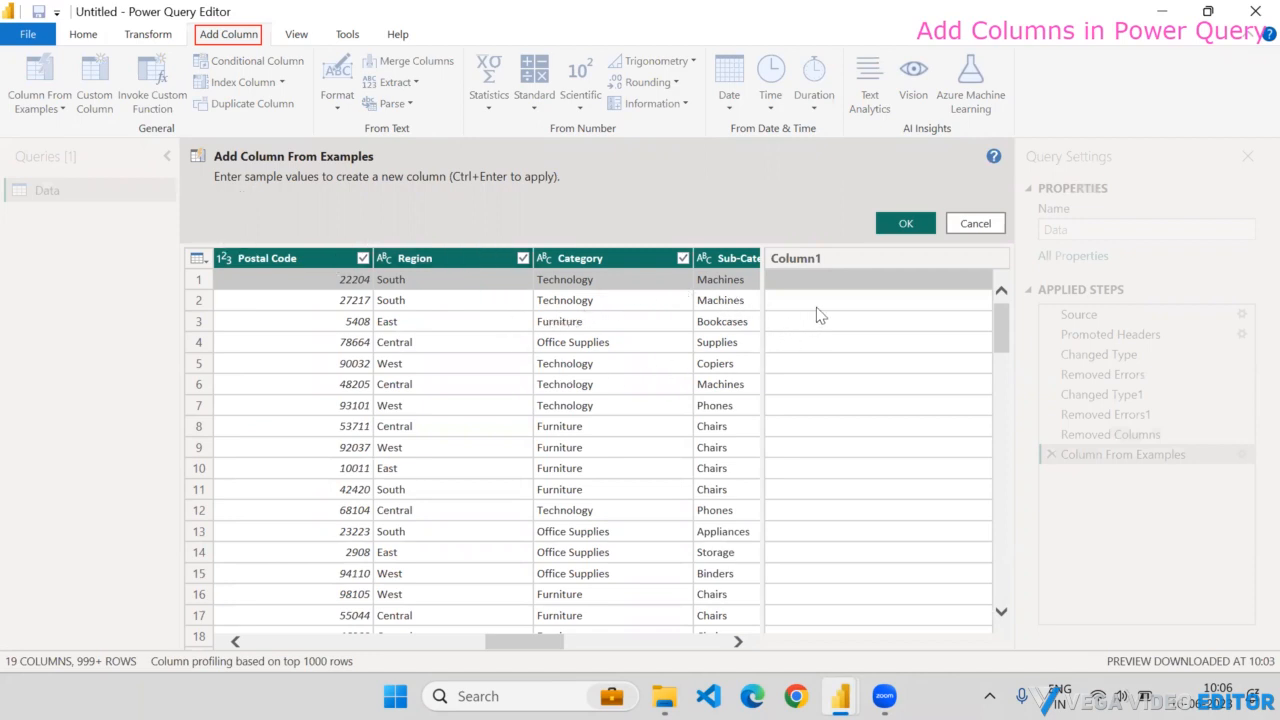
- Examine the suggested example values offered for the new column's first row
mouse_move(508, 645)
mouse_down()
mouse_move(469, 645)
mouse_move(518, 646)
mouse_up()
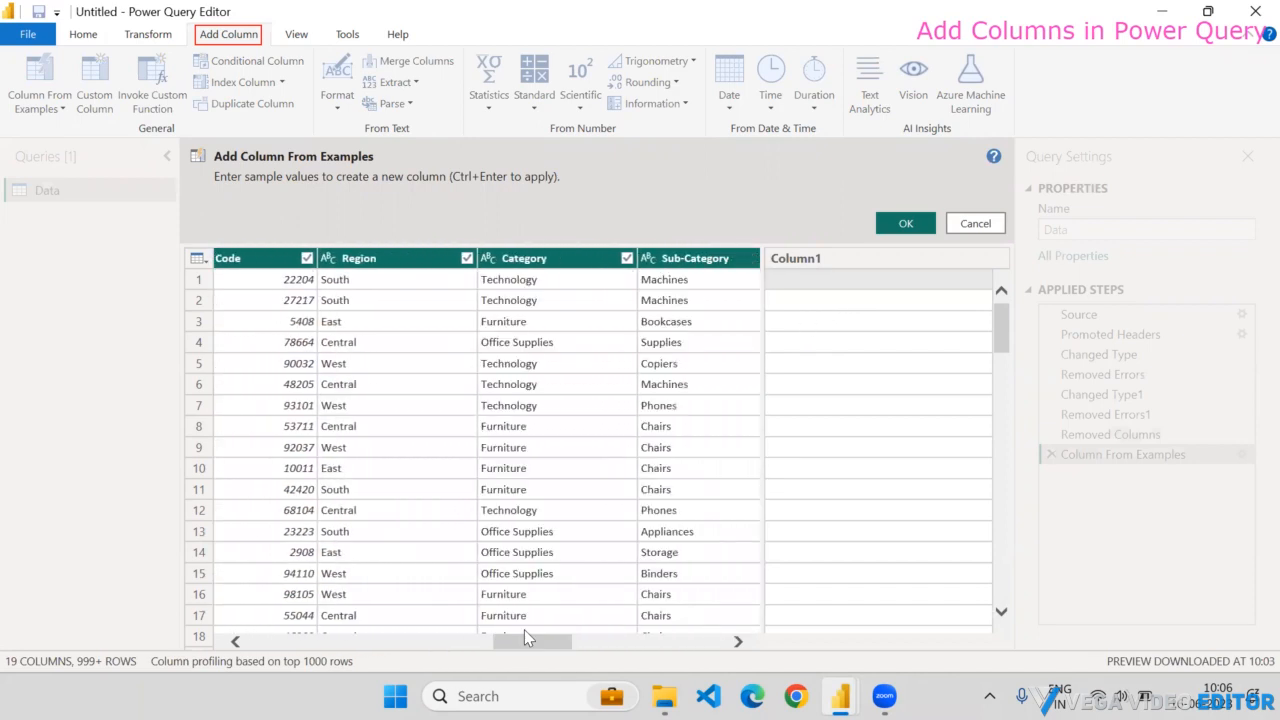
click(807, 280)
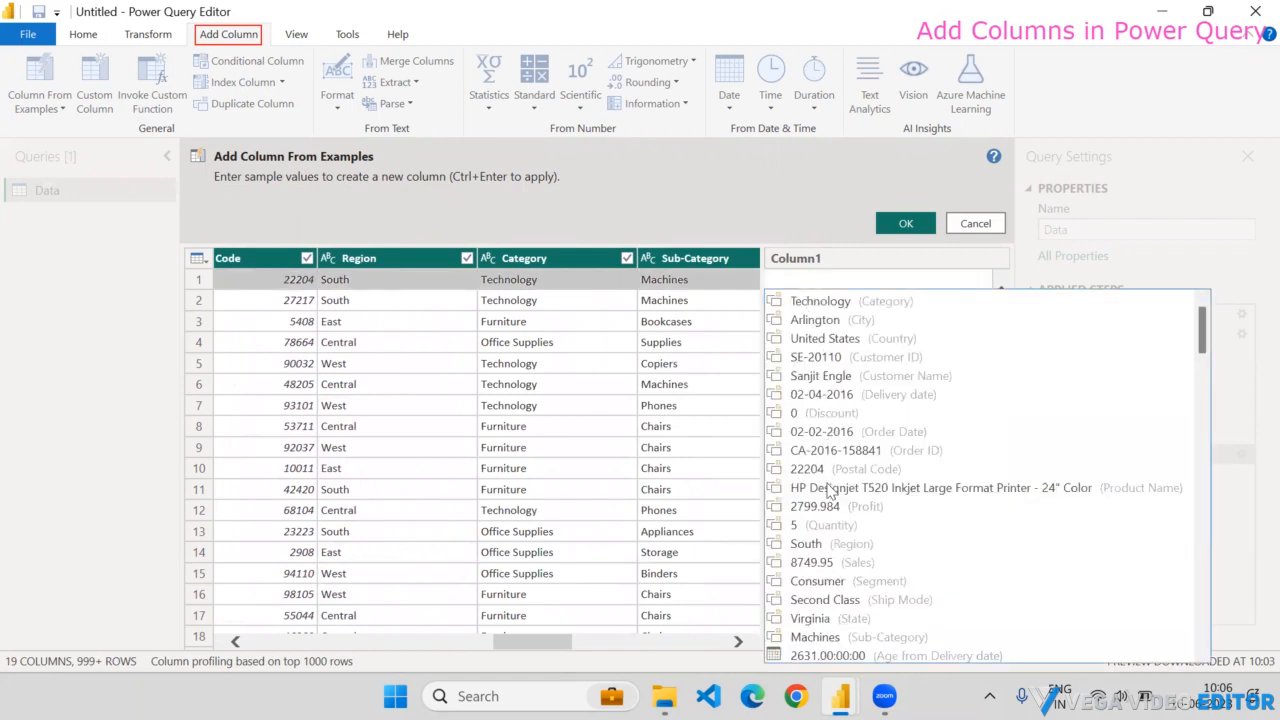
drag(1203, 335, 1180, 468)
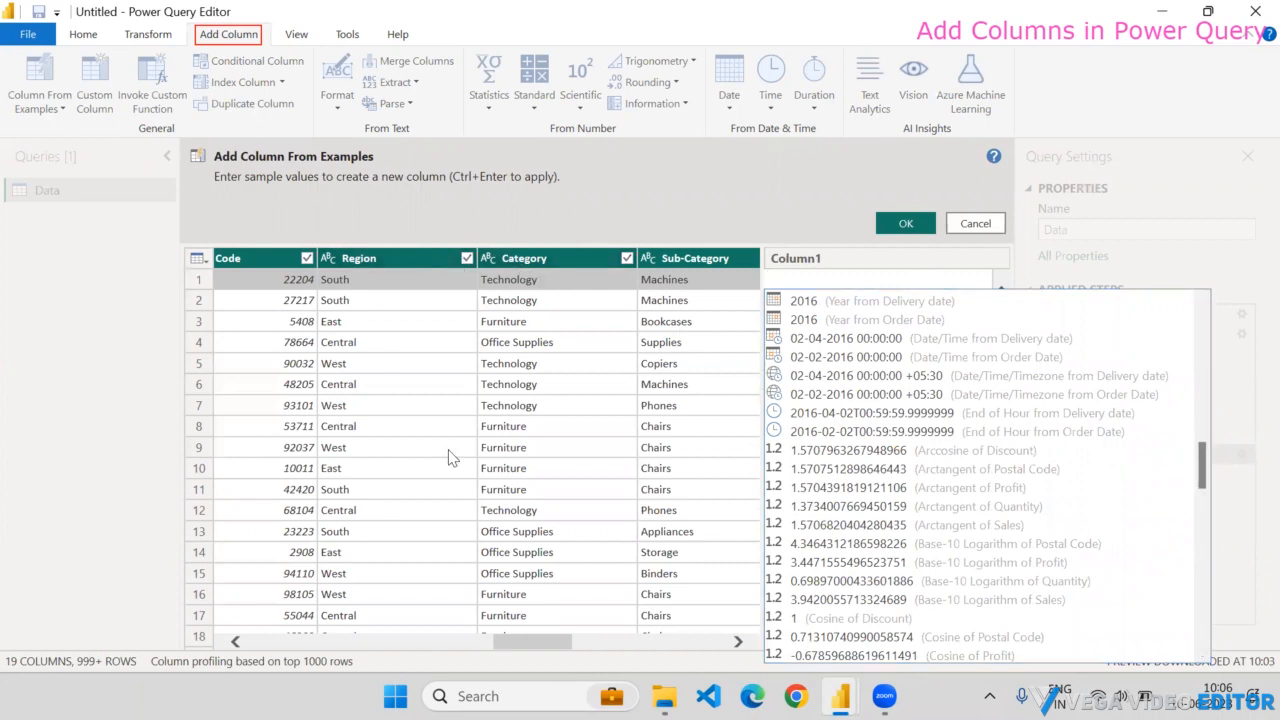
- Give 2016 as the first row's example and add the column holding the year of Order Date
drag(537, 648, 284, 634)
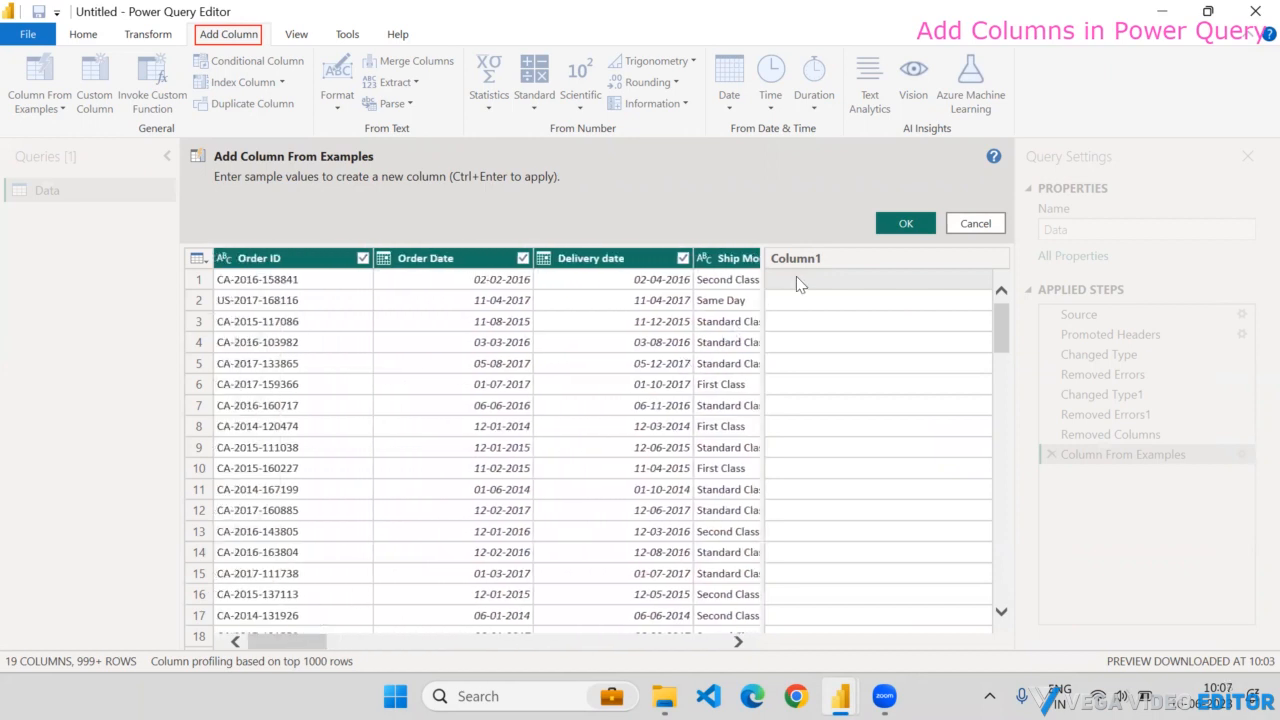
click(834, 280)
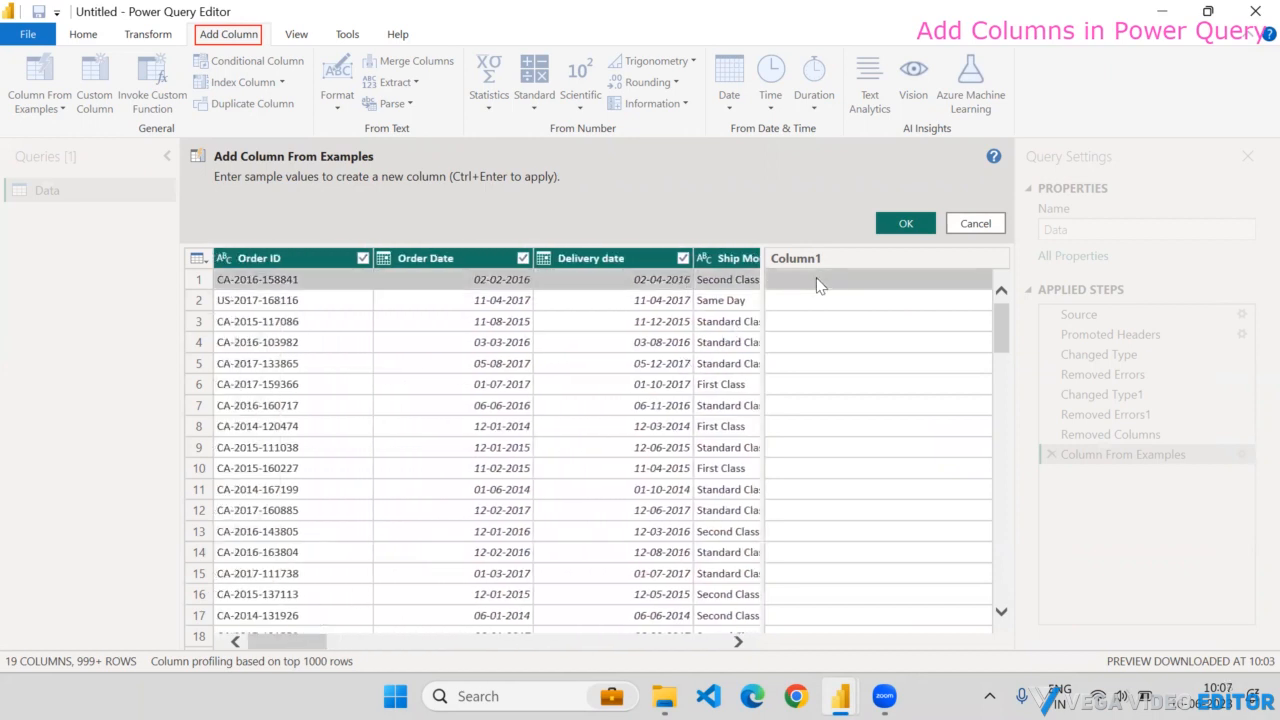
click(813, 277)
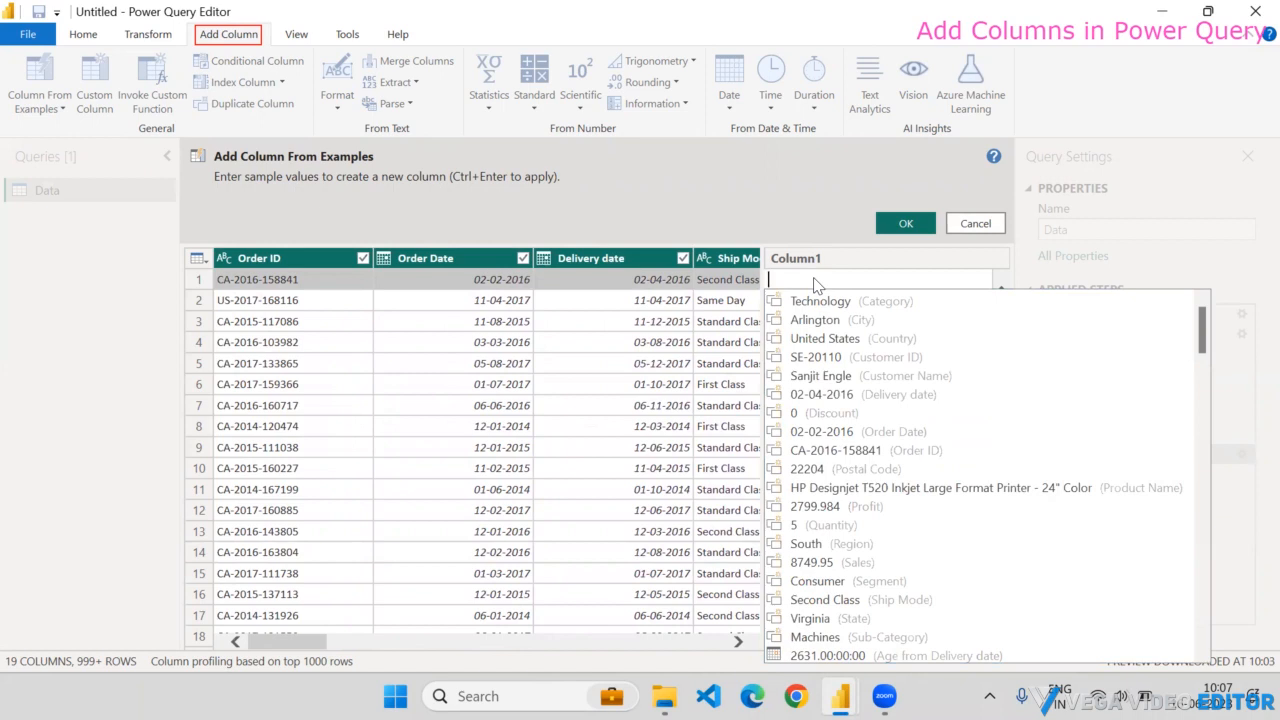
text(201)
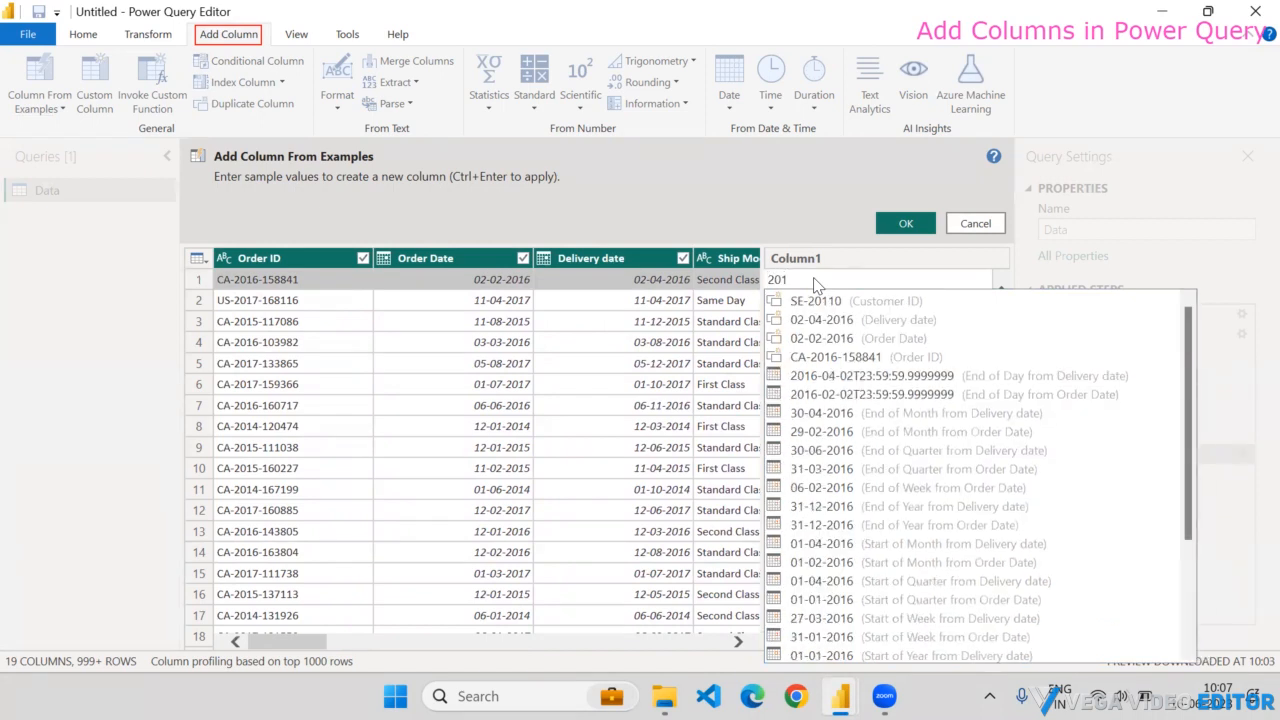
text(6)
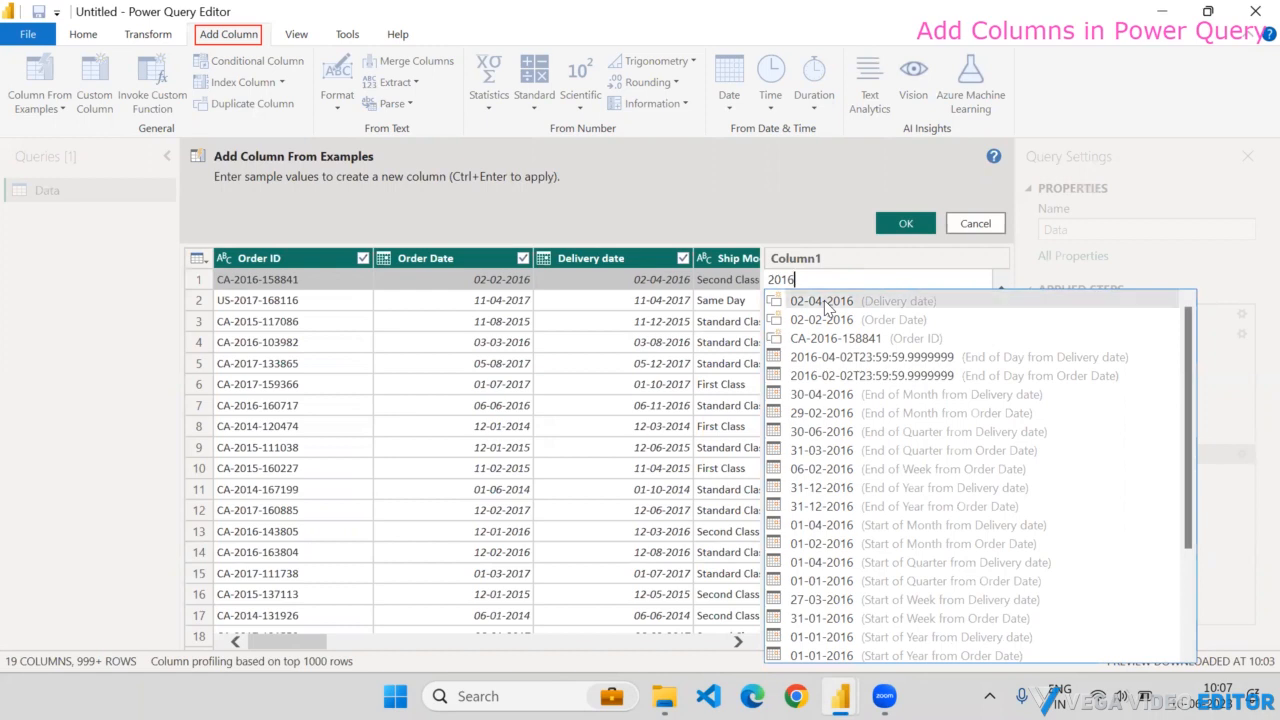
click(822, 301)
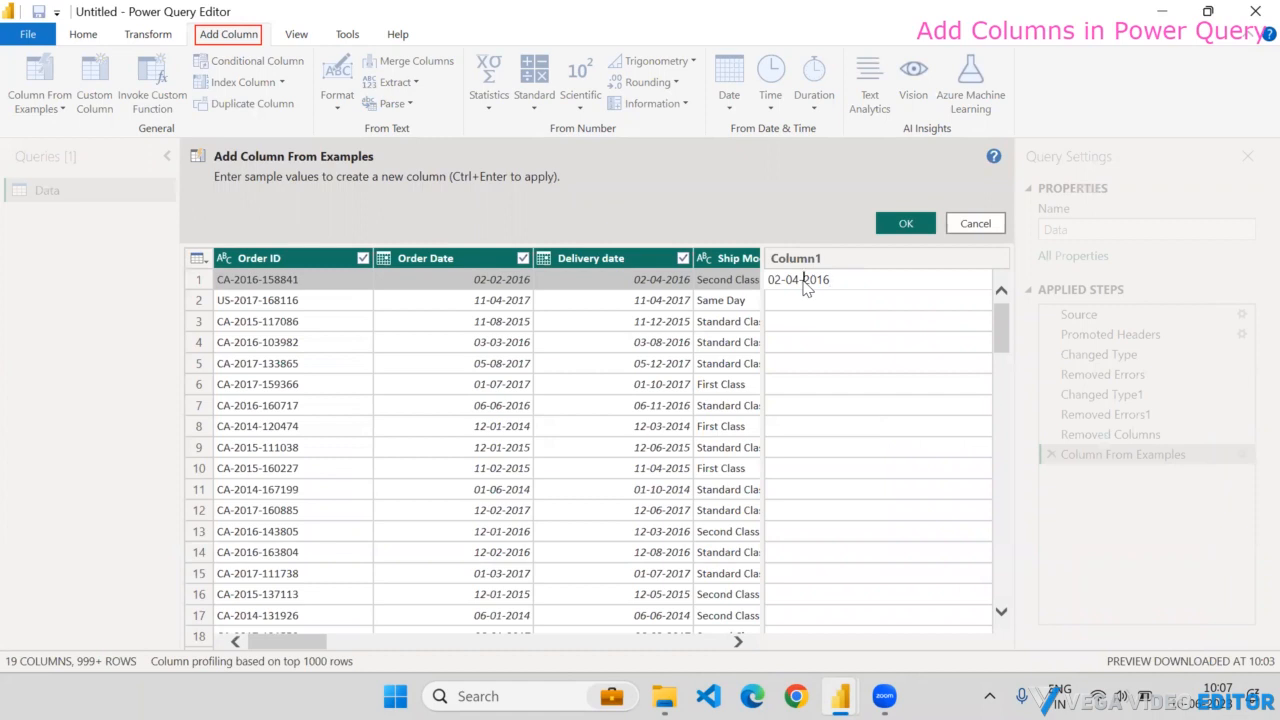
drag(805, 286, 707, 290)
key(BackSpace)
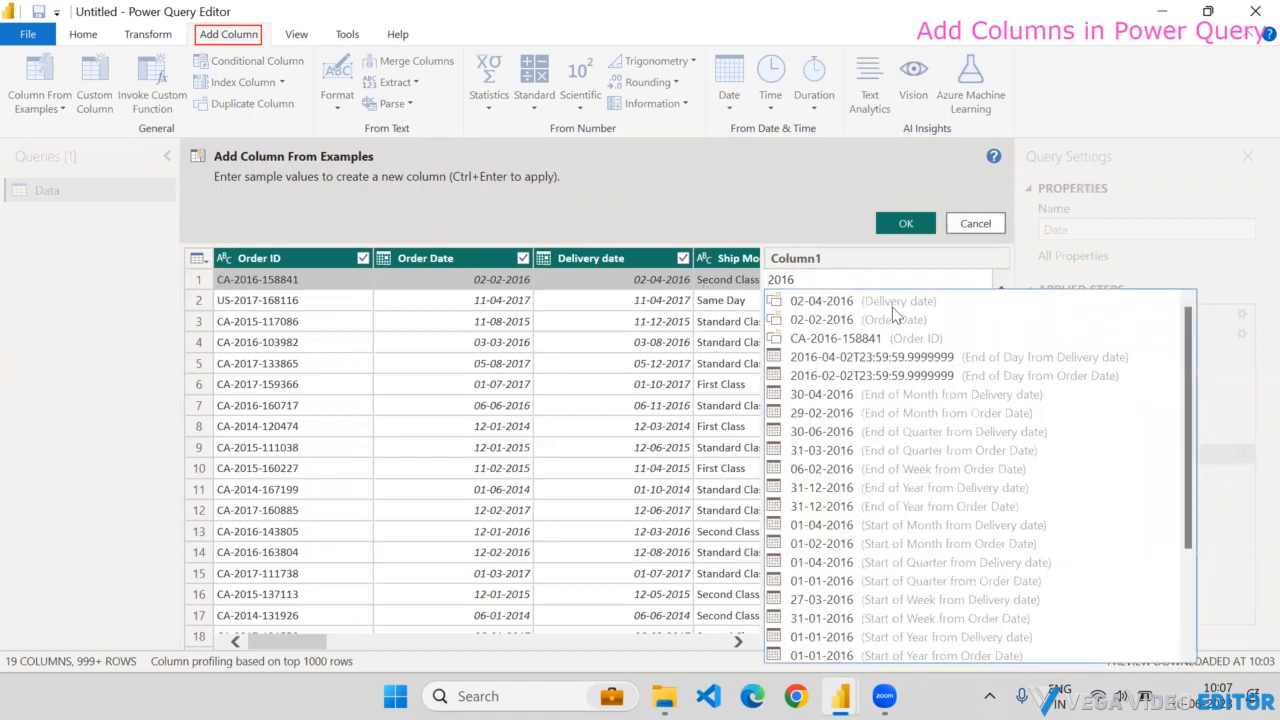
click(835, 281)
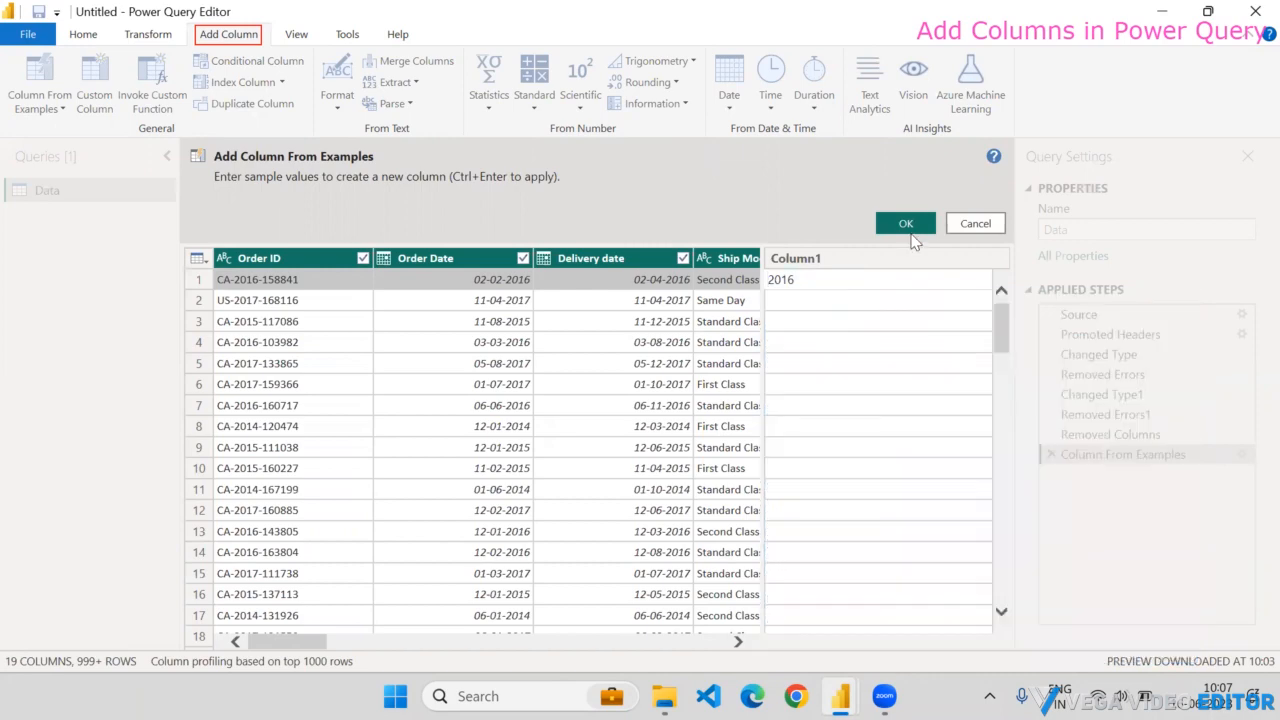
click(902, 222)
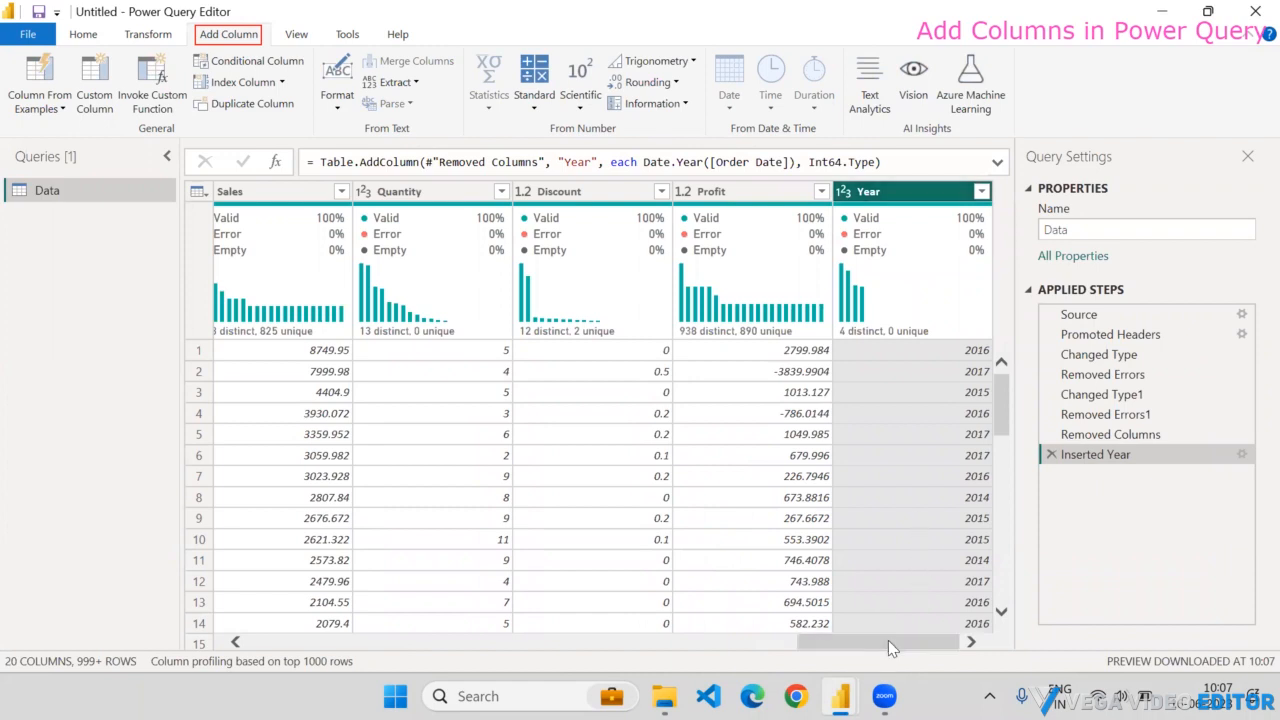
- Add another column from examples based on all columns, using February (Month Name from Order Date) as the first row's example
drag(888, 640, 388, 678)
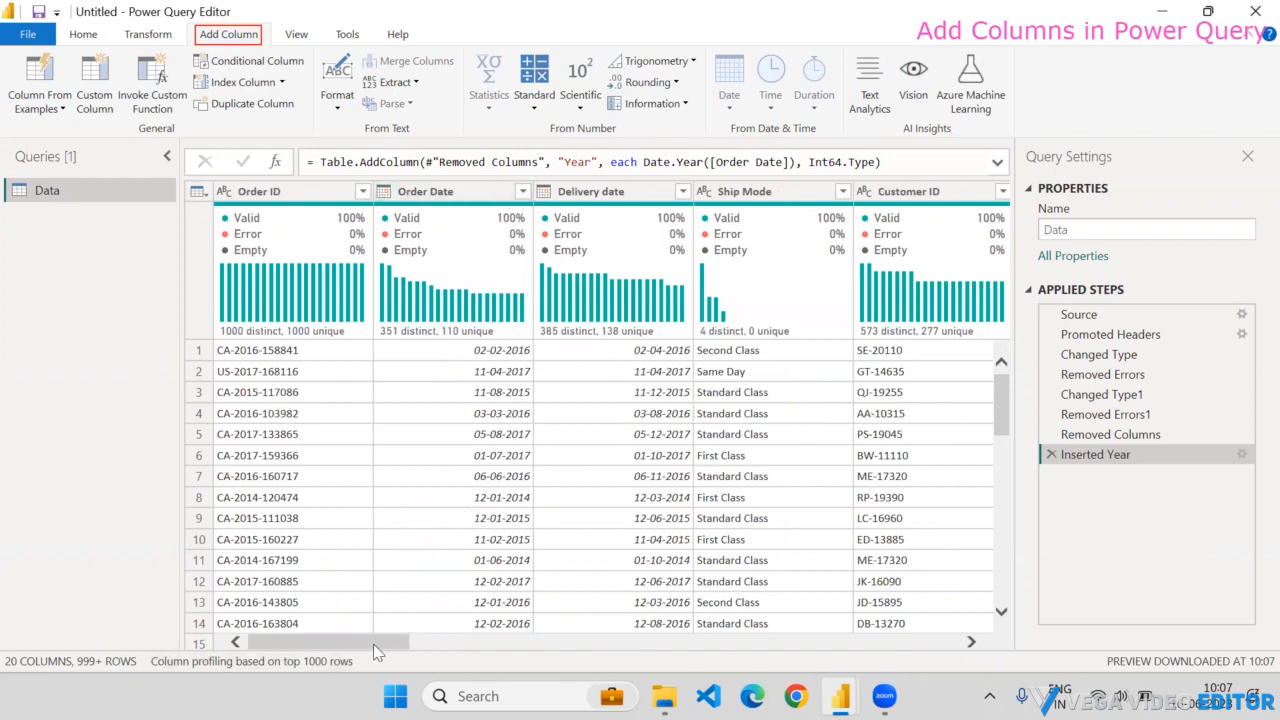
drag(373, 644, 948, 650)
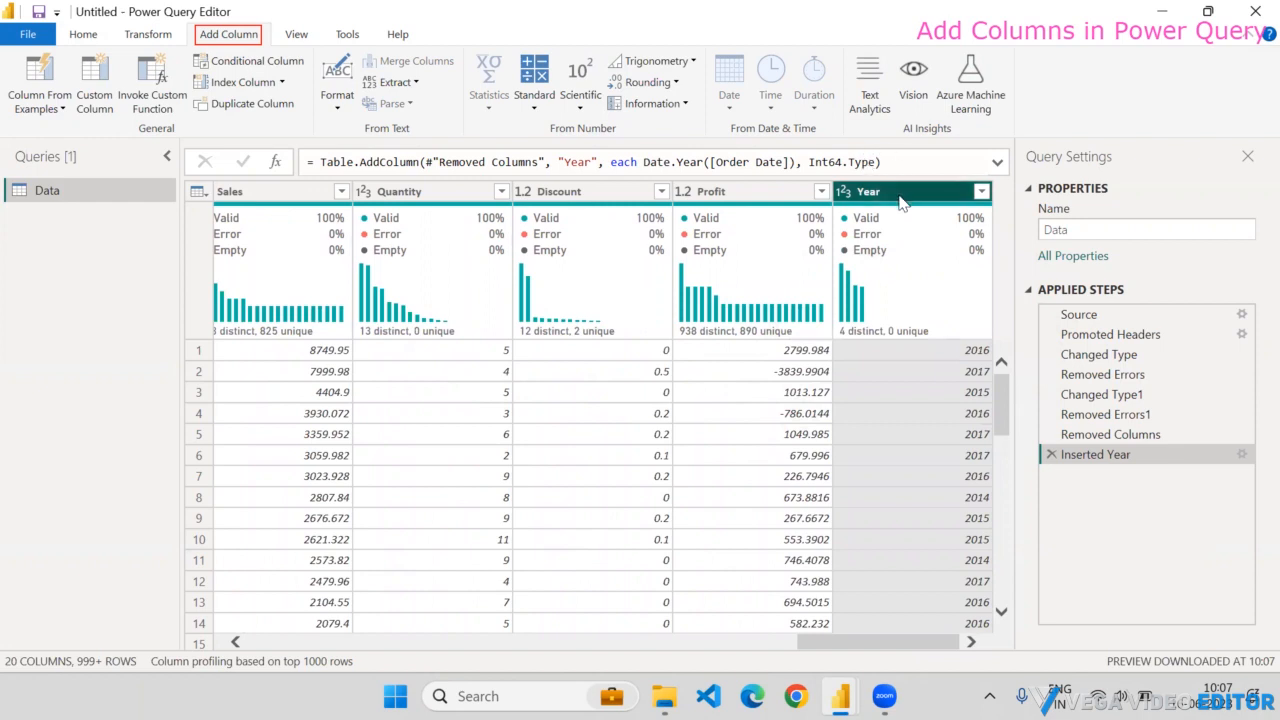
click(45, 105)
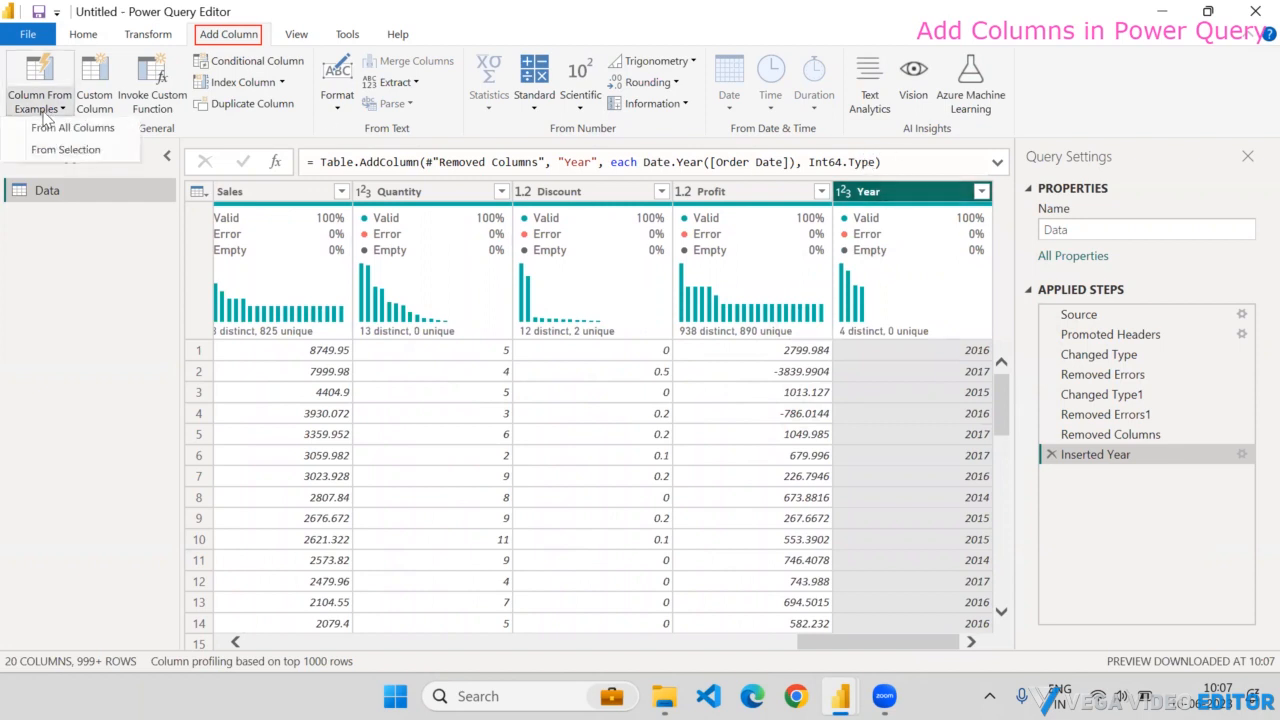
click(72, 127)
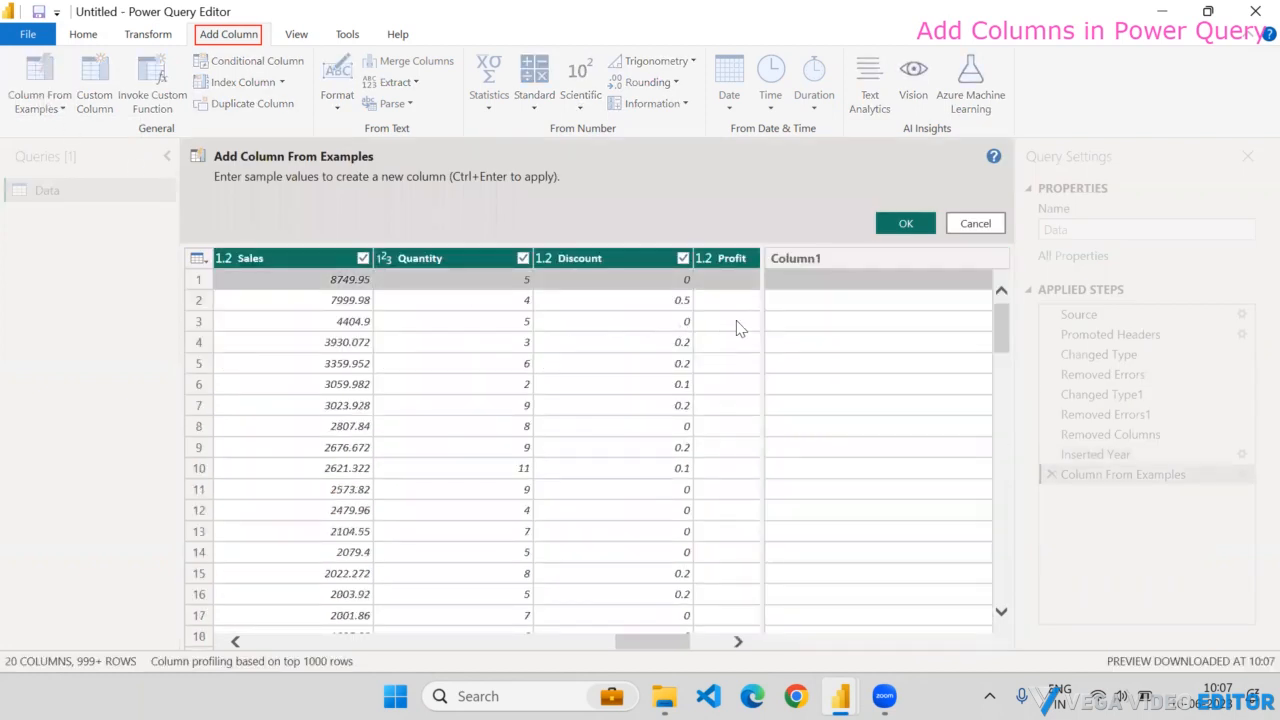
click(808, 282)
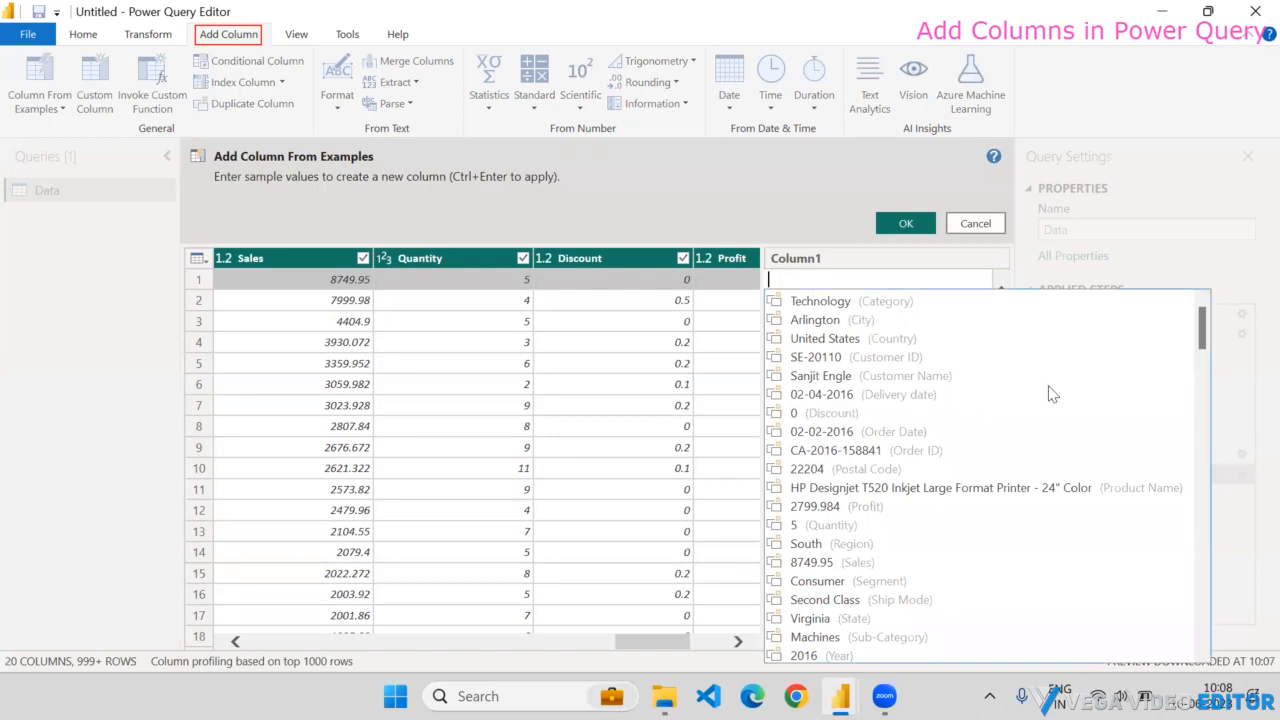
drag(1202, 328, 1207, 345)
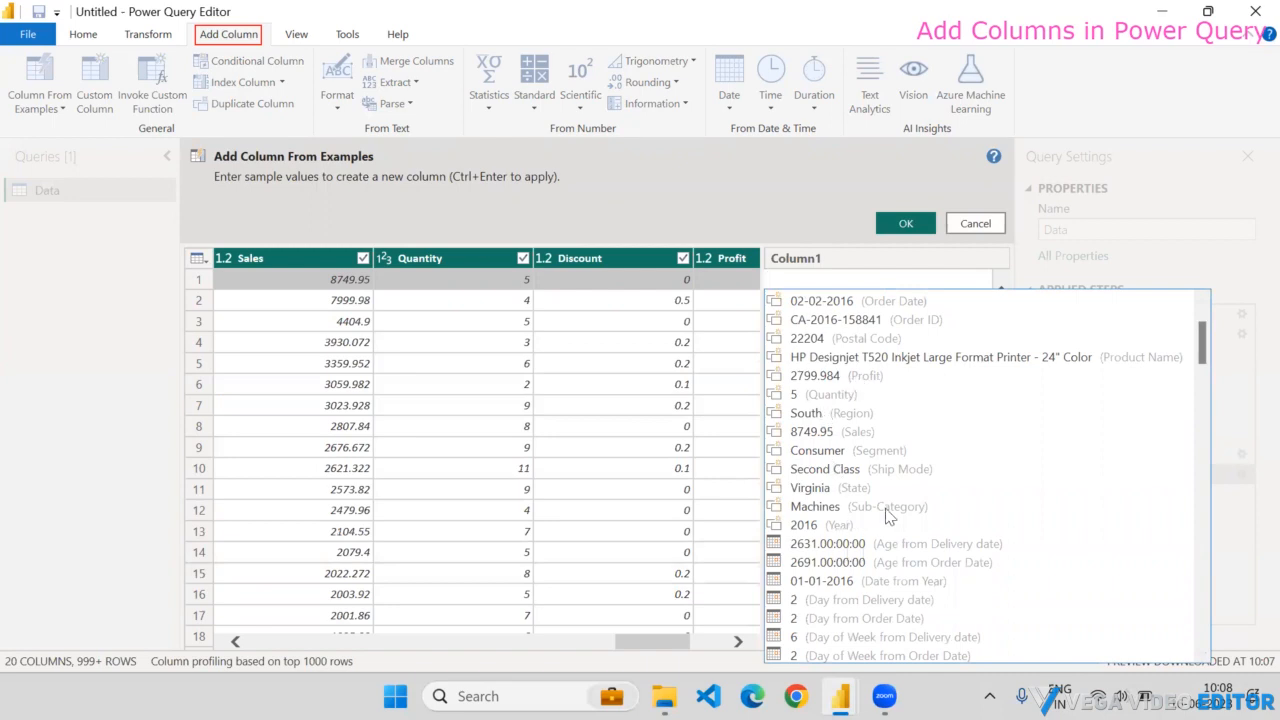
drag(1207, 346, 1202, 403)
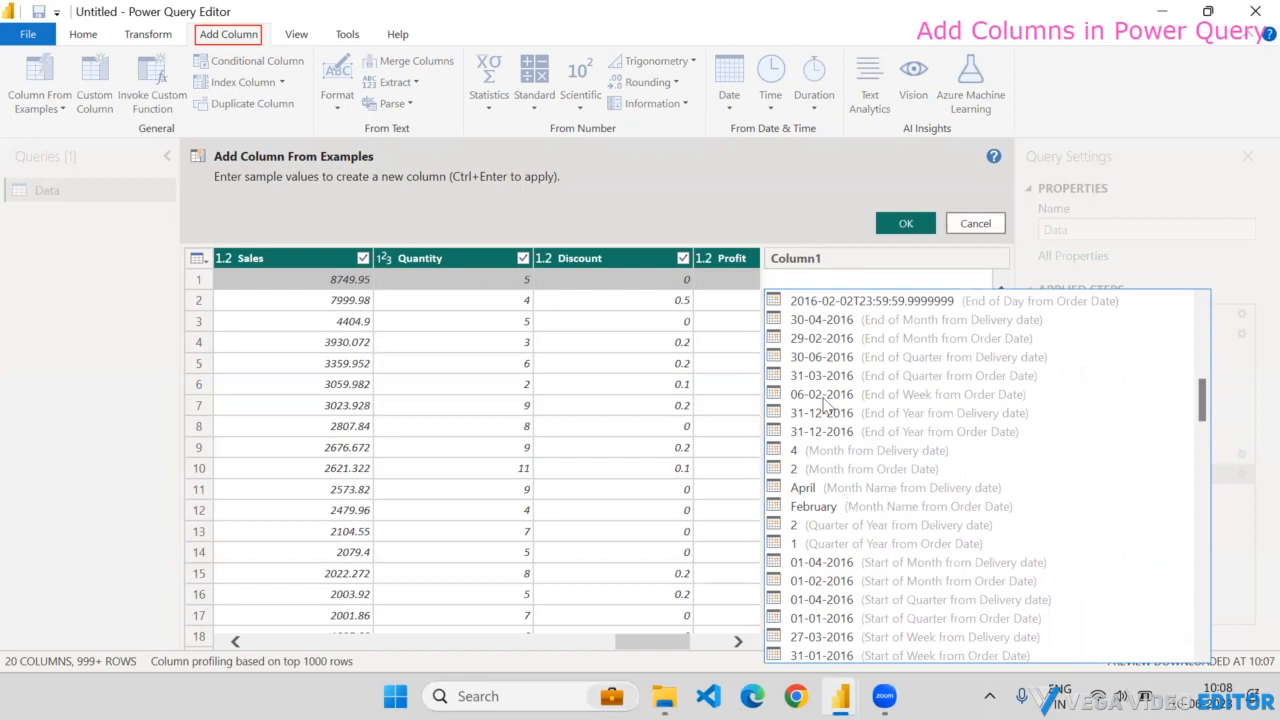
text(Feb)
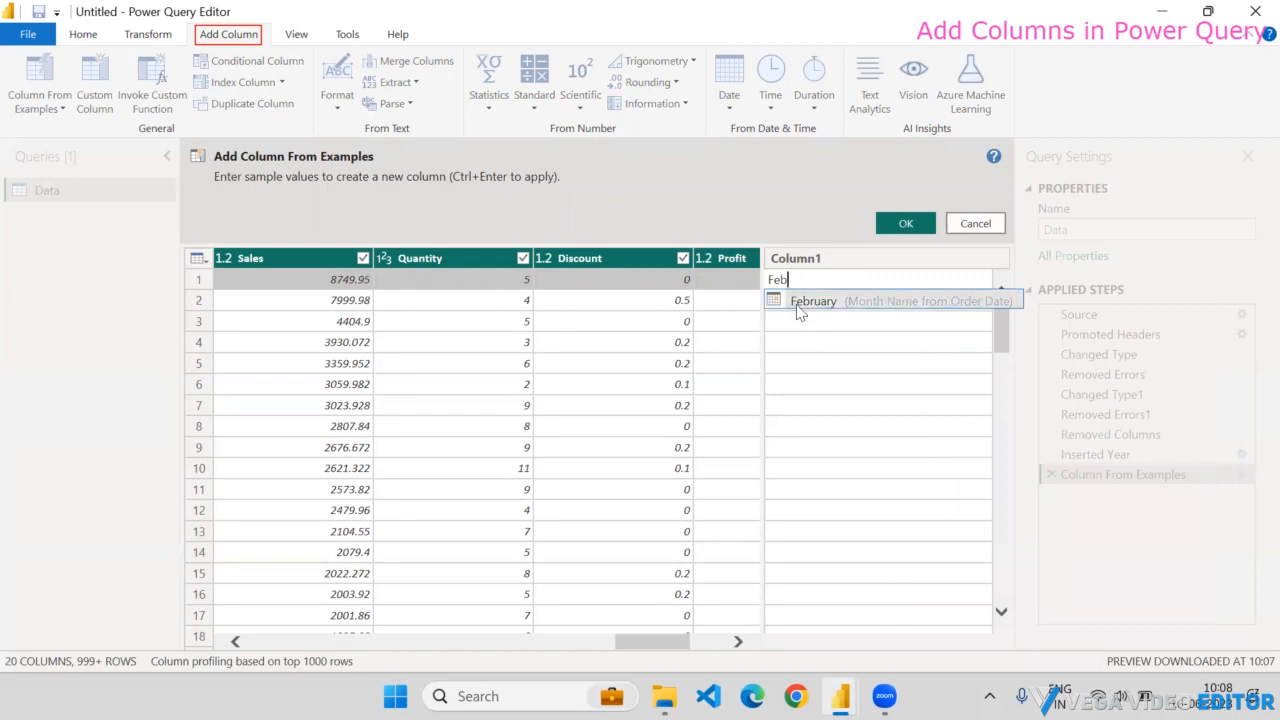
click(800, 301)
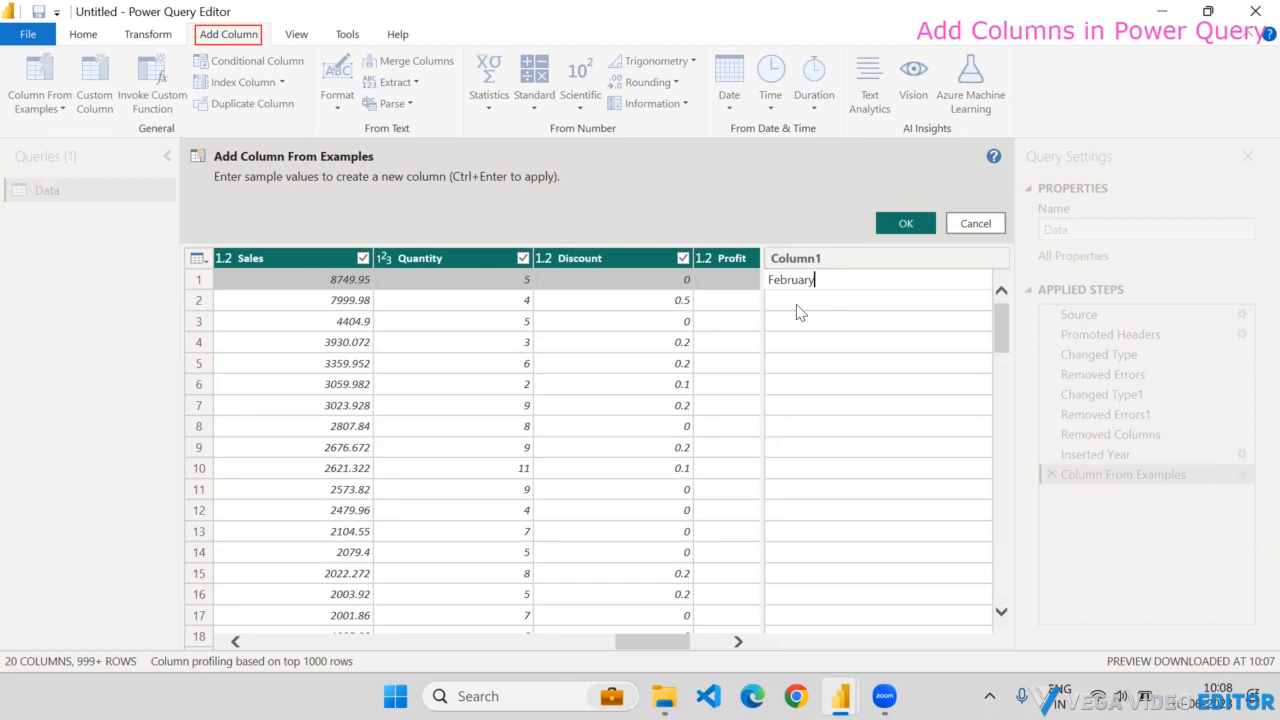
key(Return)
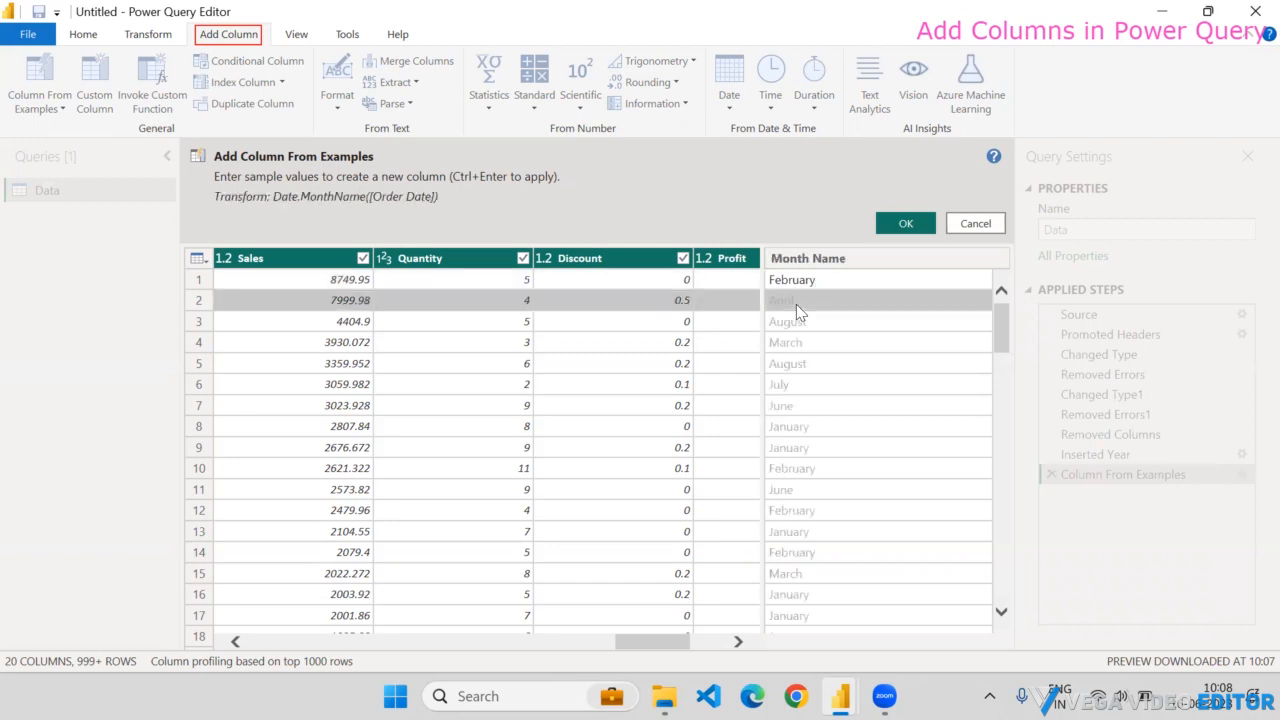
click(904, 223)
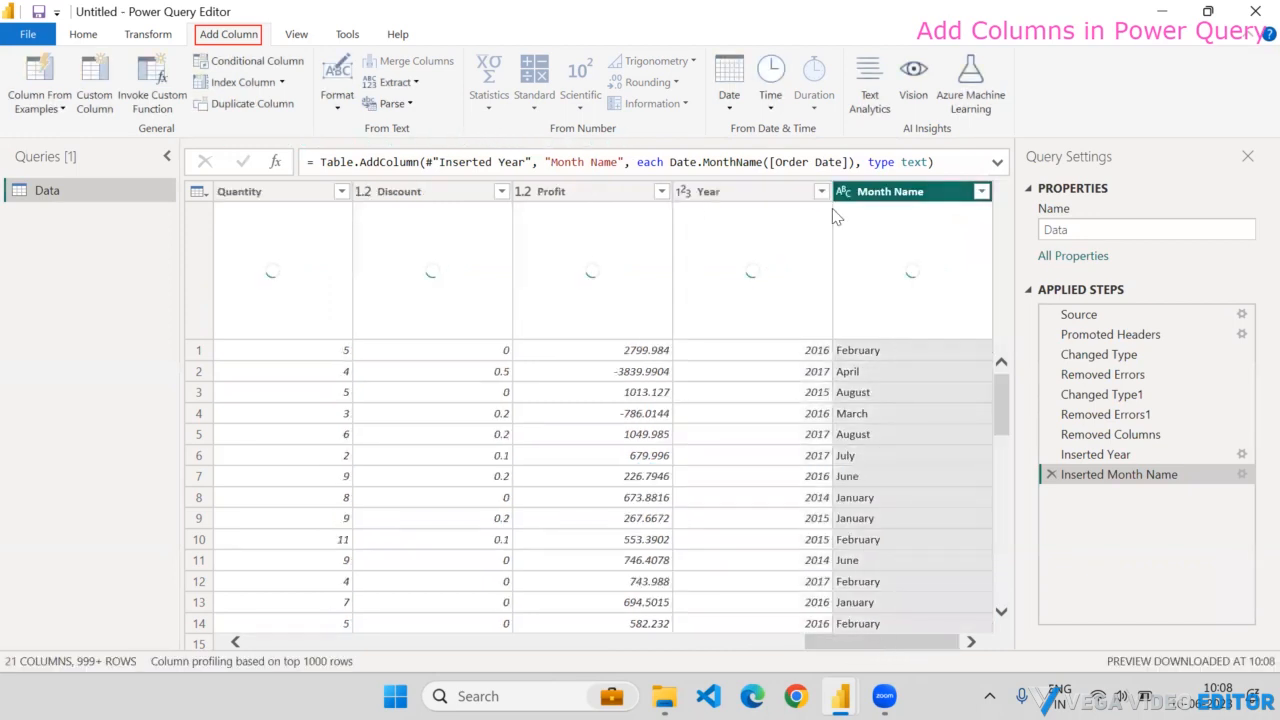
- Review the Year and Month Name columns and examine the example values suggested for another column based on all columns, without adding one
click(781, 192)
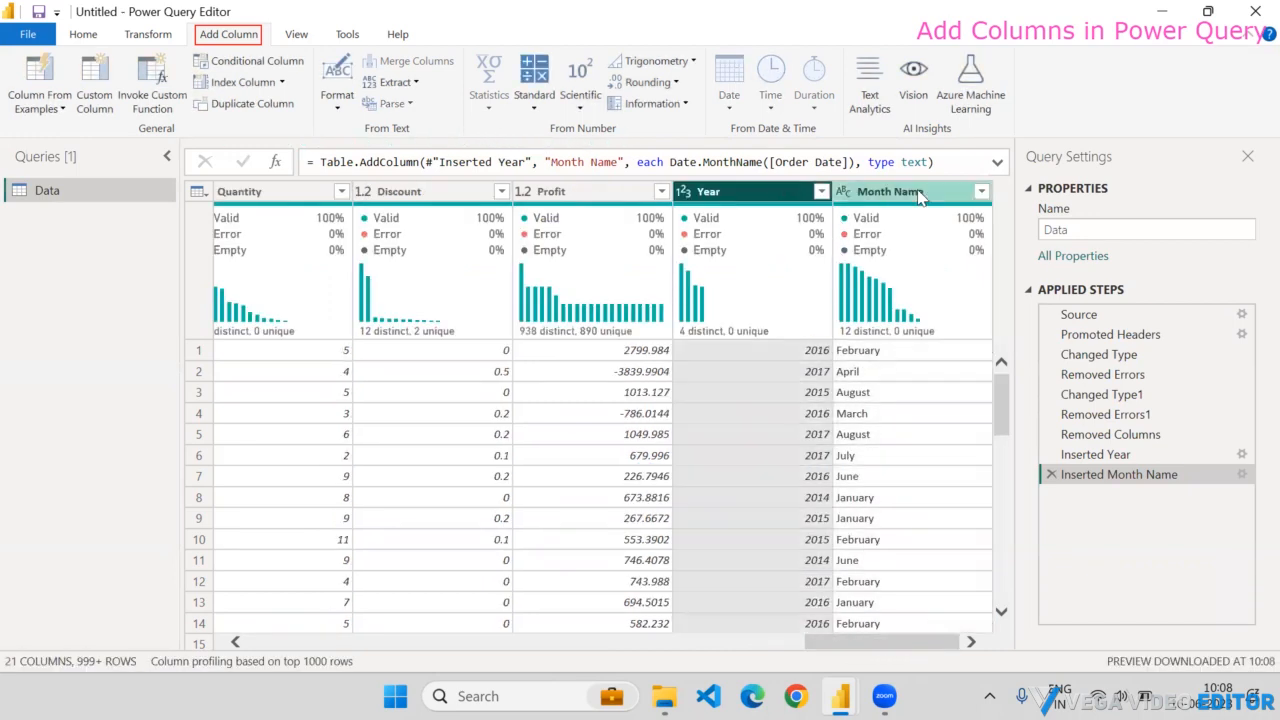
click(920, 193)
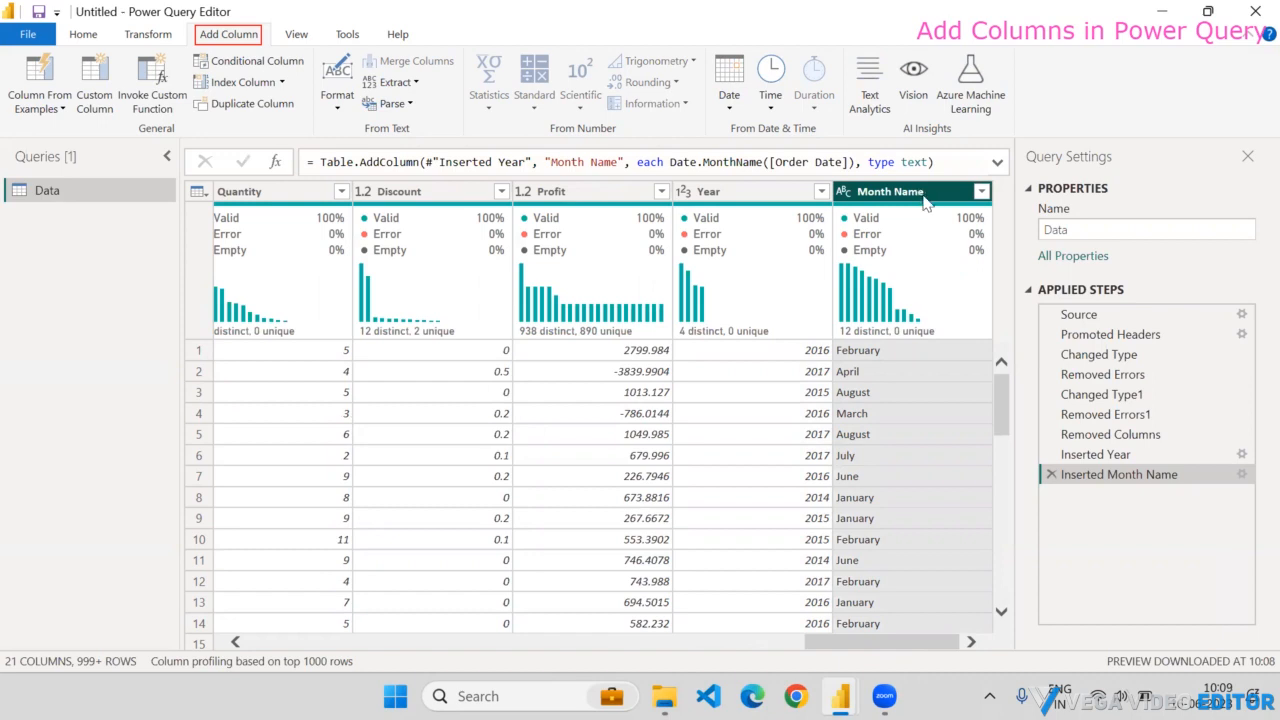
click(38, 108)
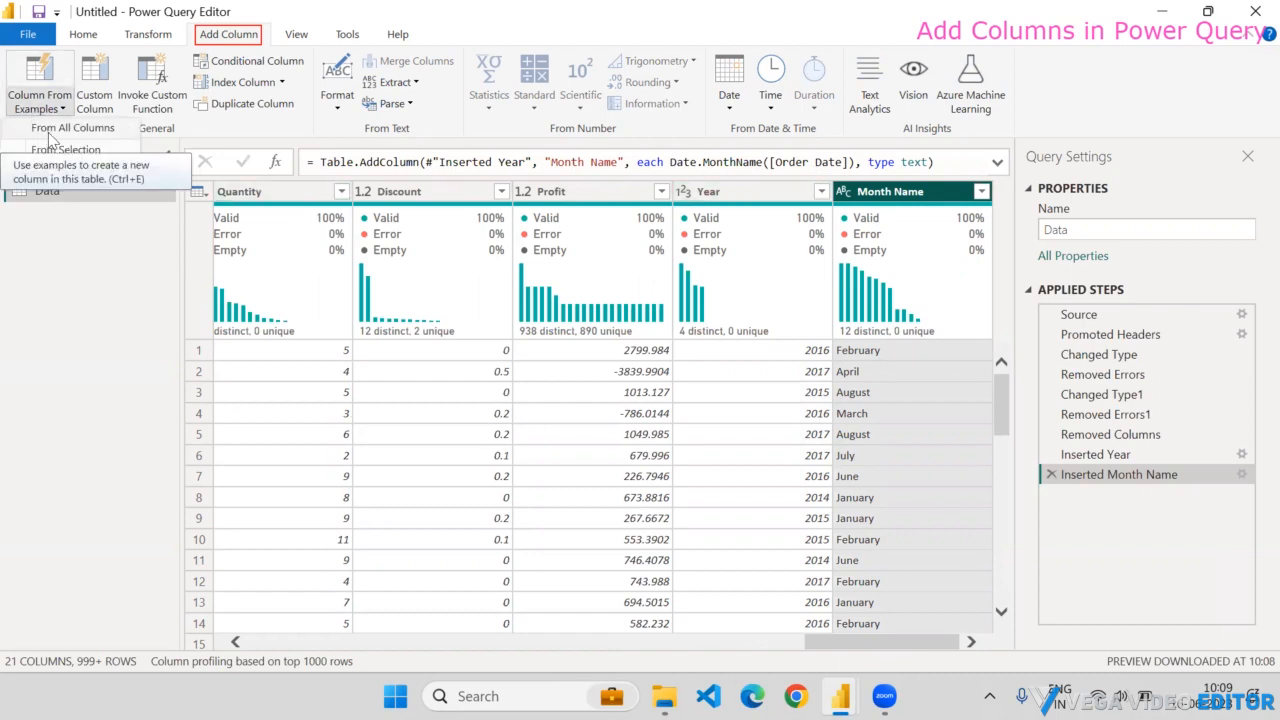
click(50, 130)
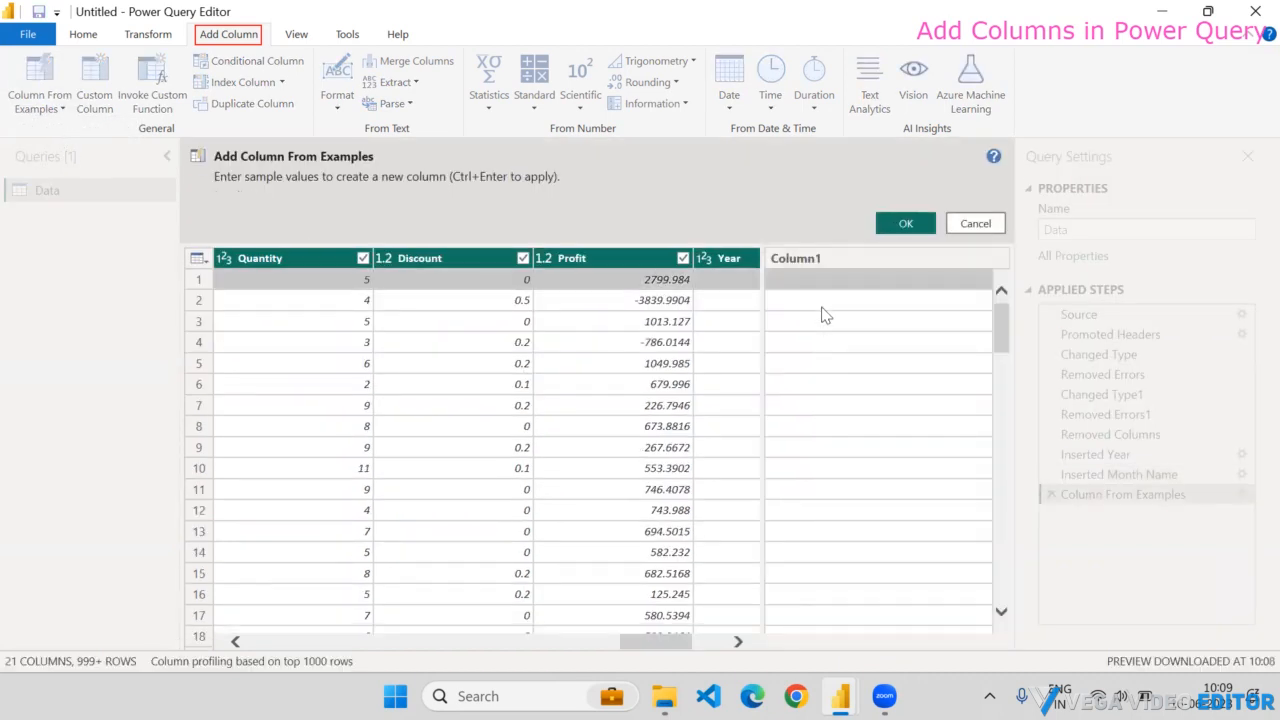
click(816, 284)
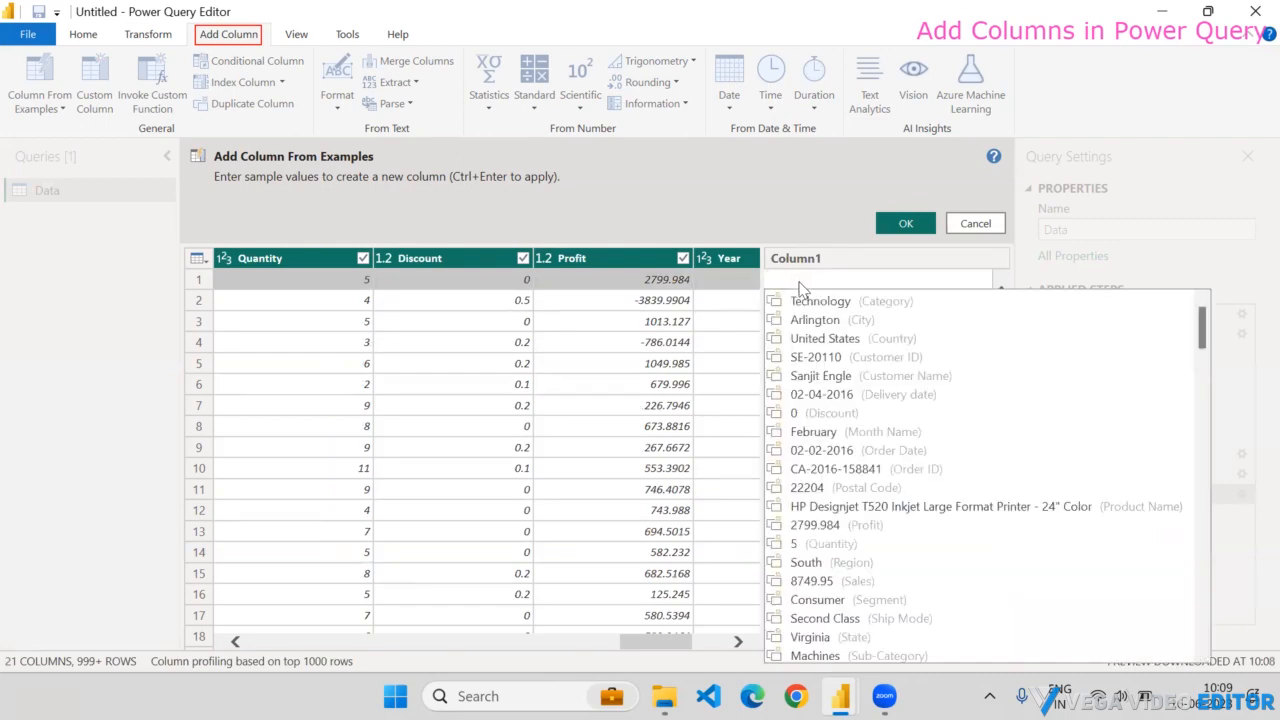
drag(1202, 344, 1205, 660)
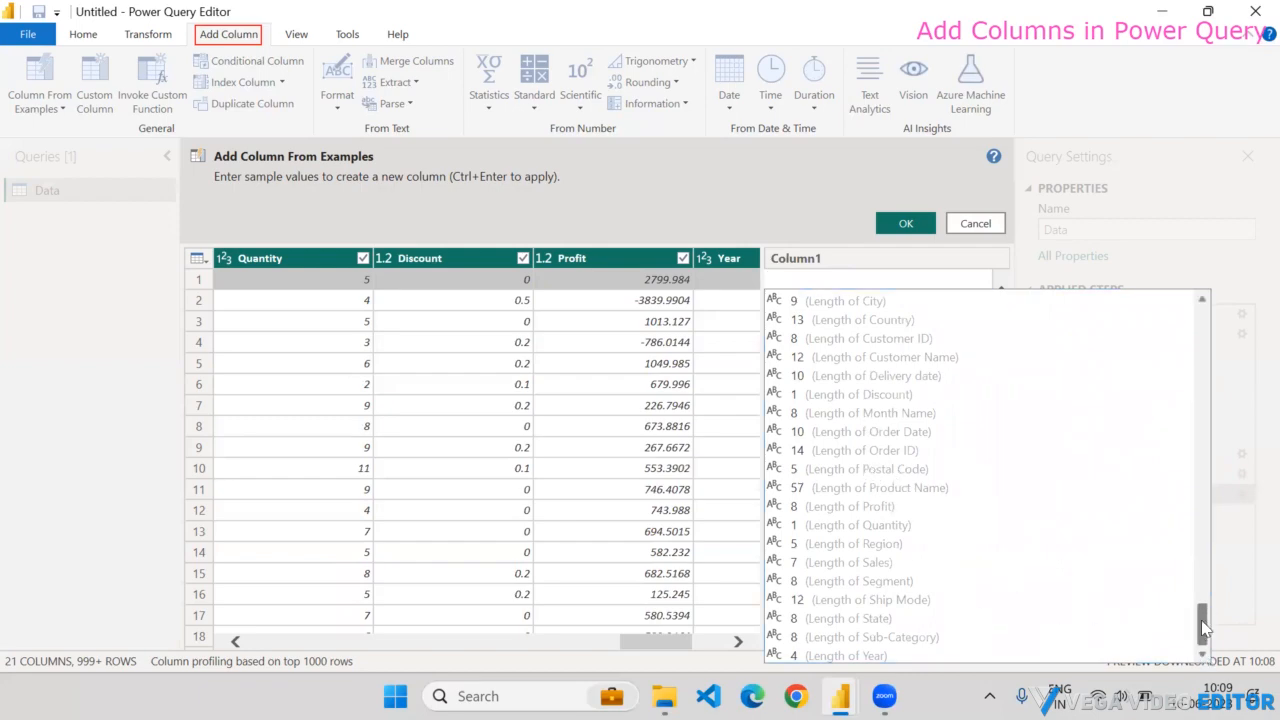
drag(1201, 620, 1208, 290)
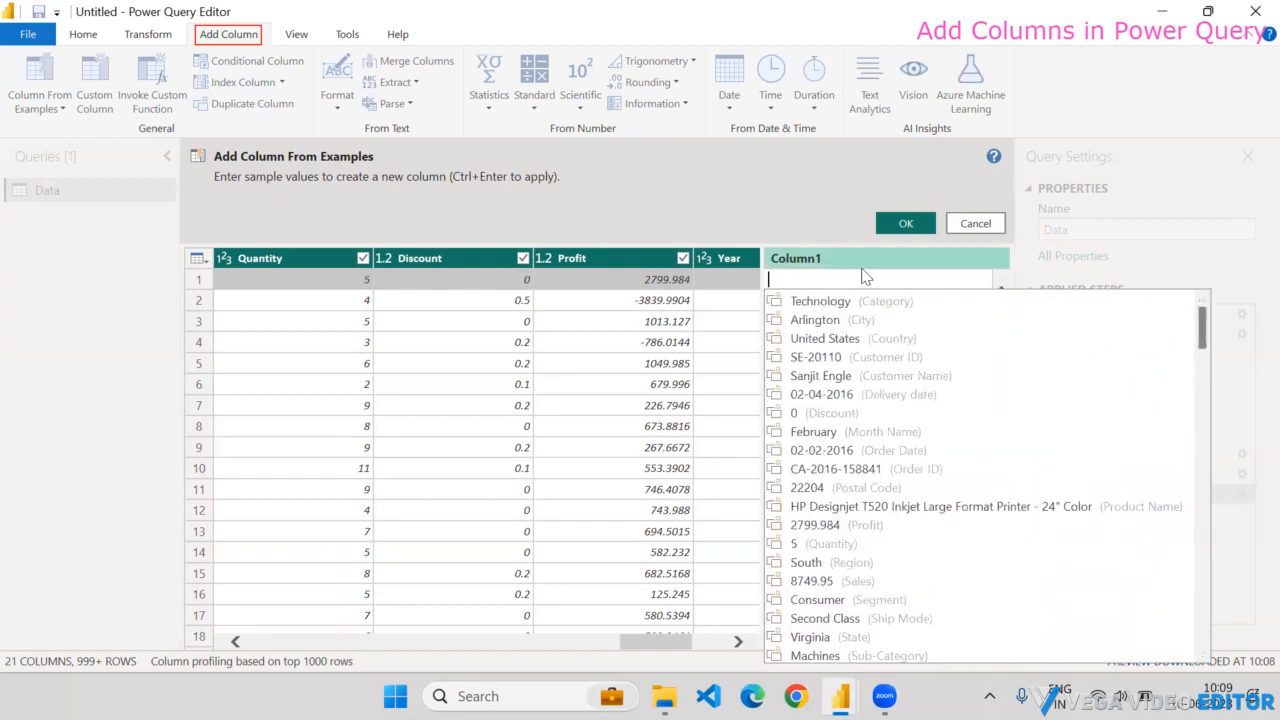
click(906, 223)
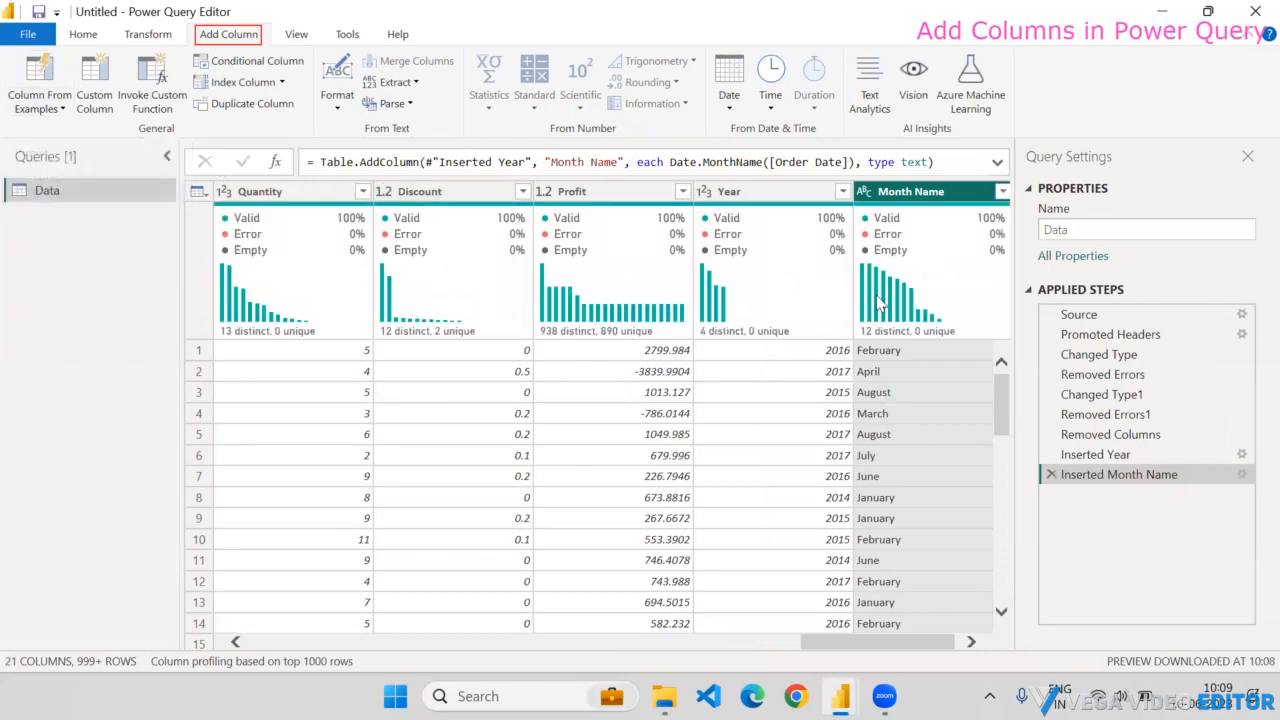
- Start a custom column in the Data table and name it Per Unit Cost
mouse_move(643, 235)
mouse_move(895, 317)
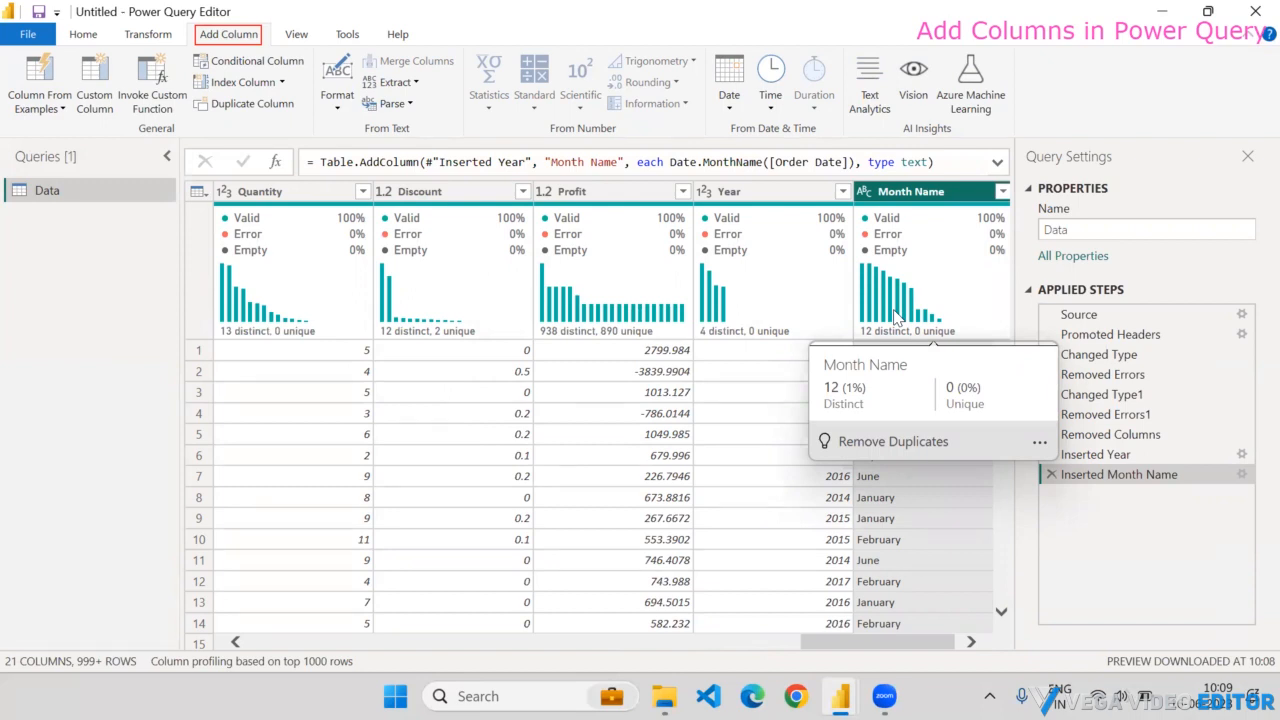
click(96, 106)
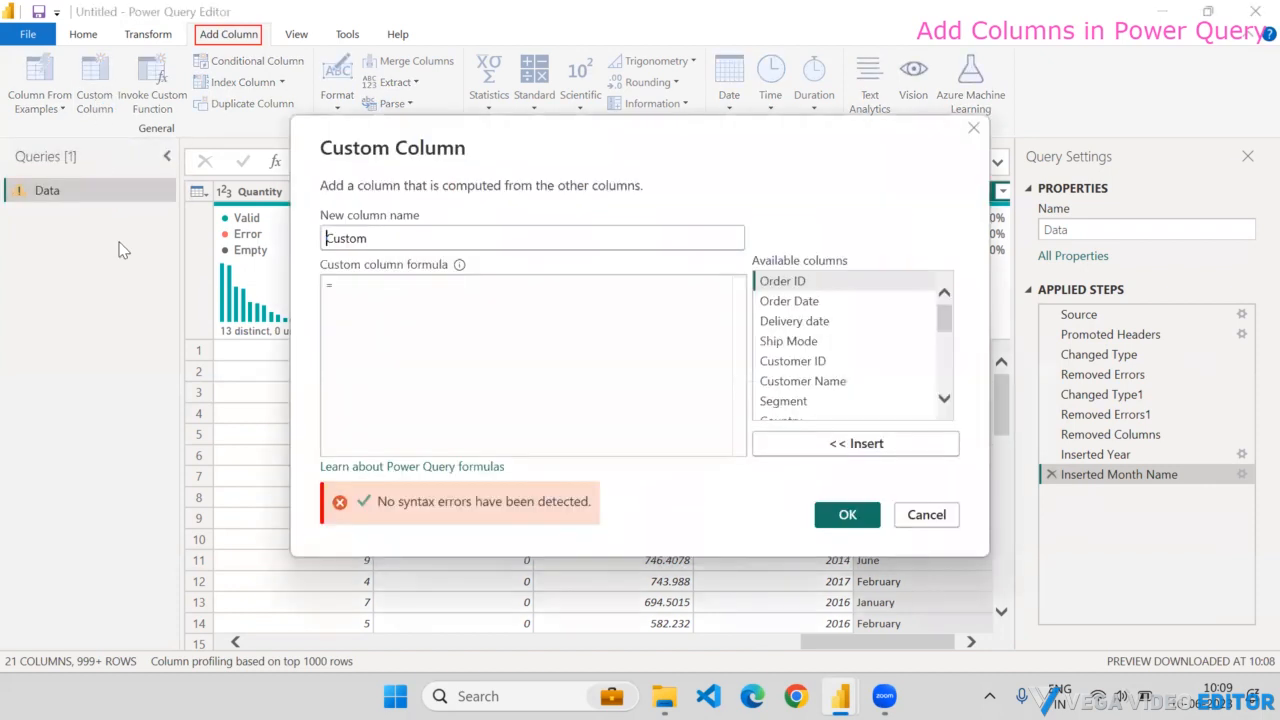
drag(558, 145, 508, 122)
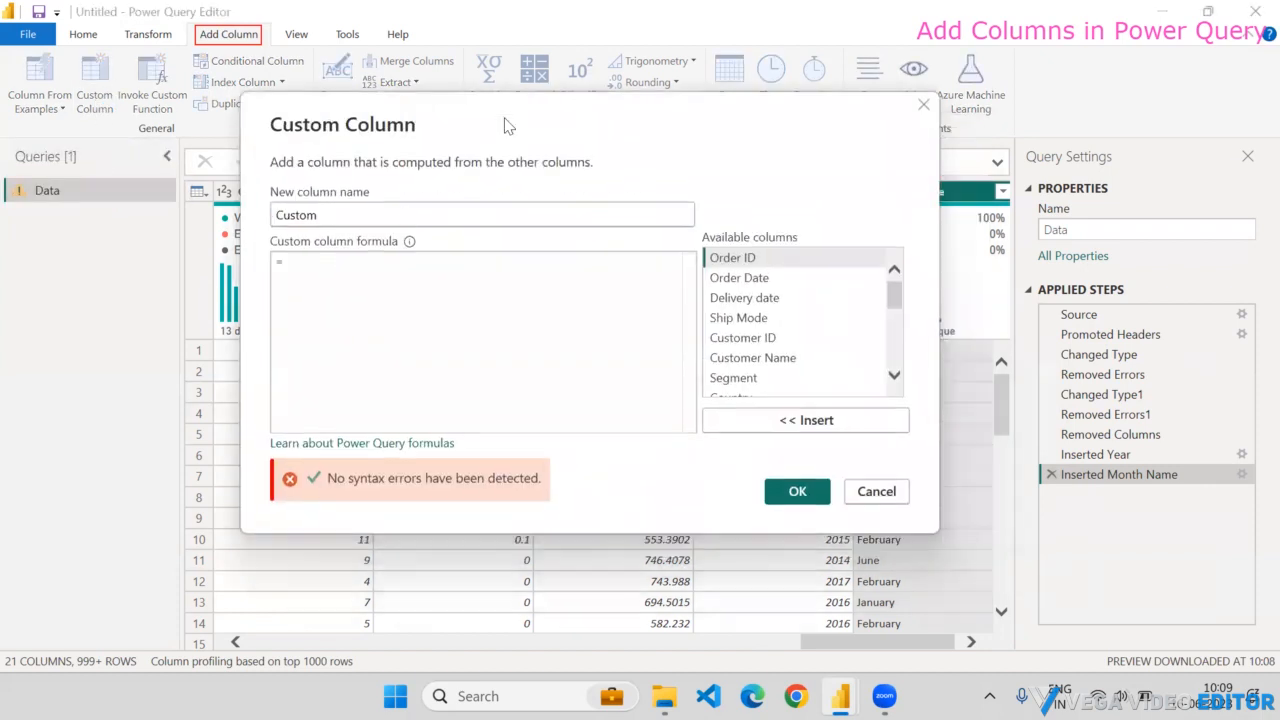
double_click(395, 213)
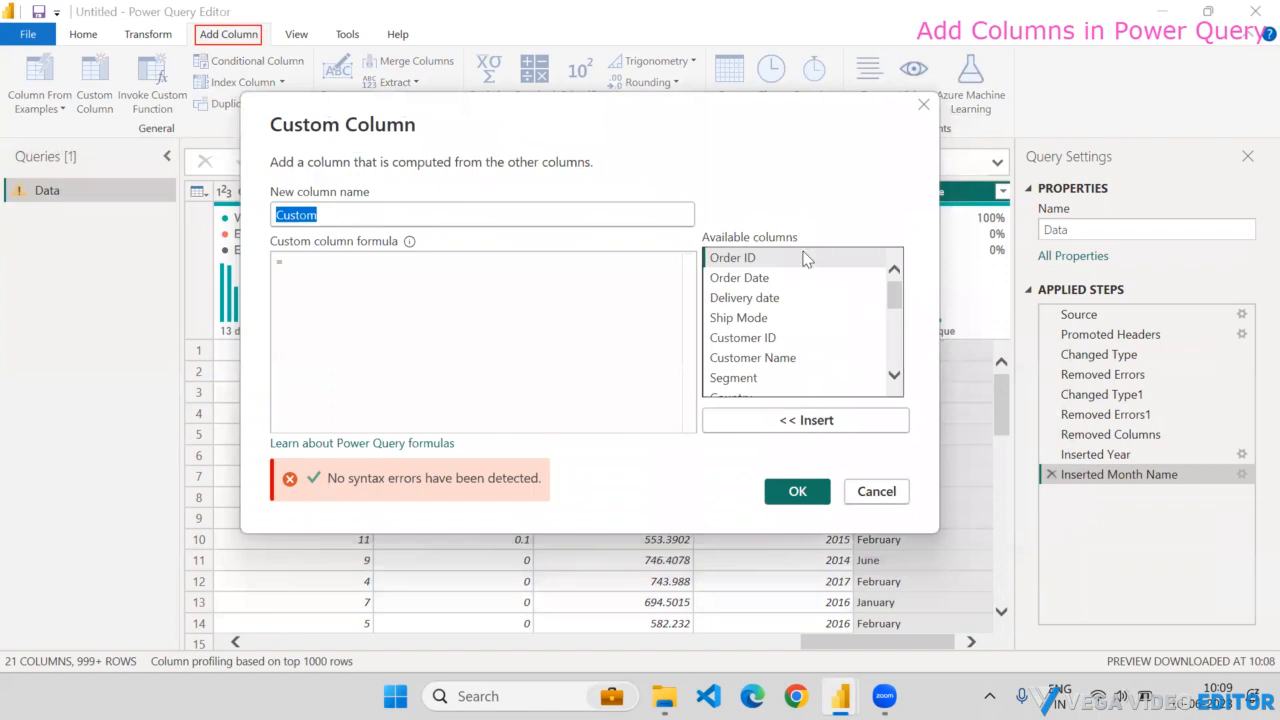
text(Per U)
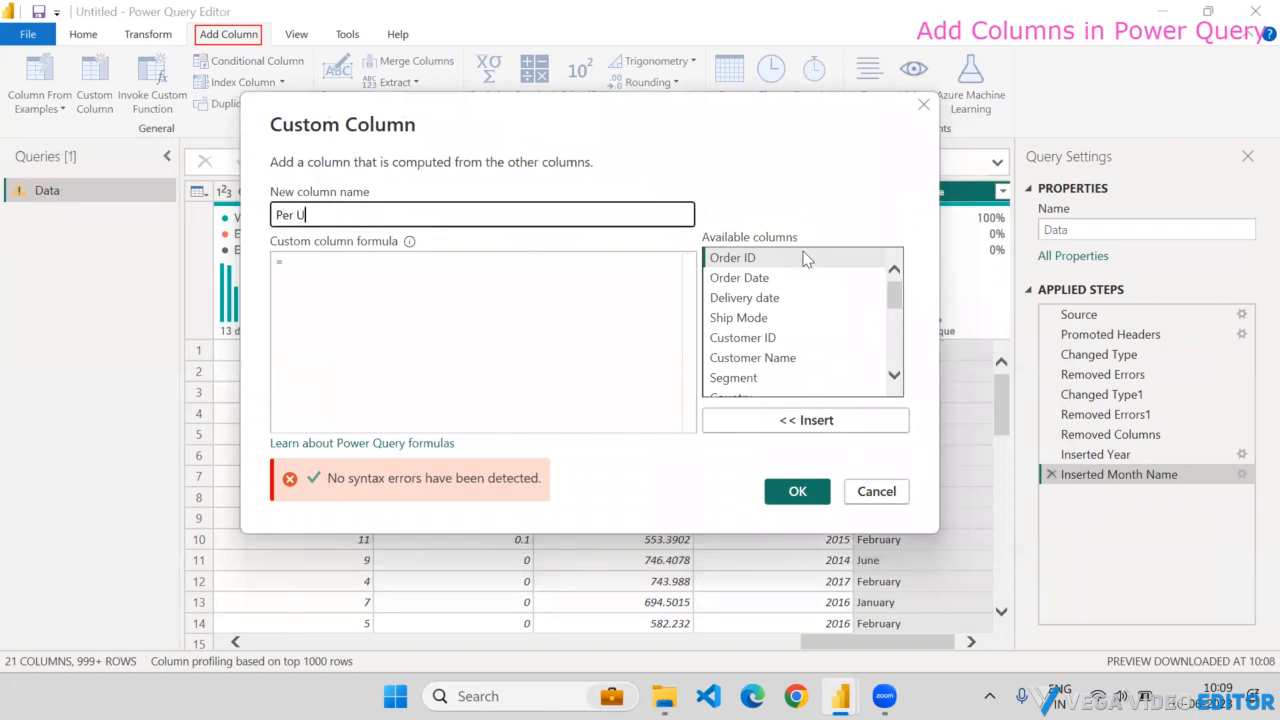
text(nit)
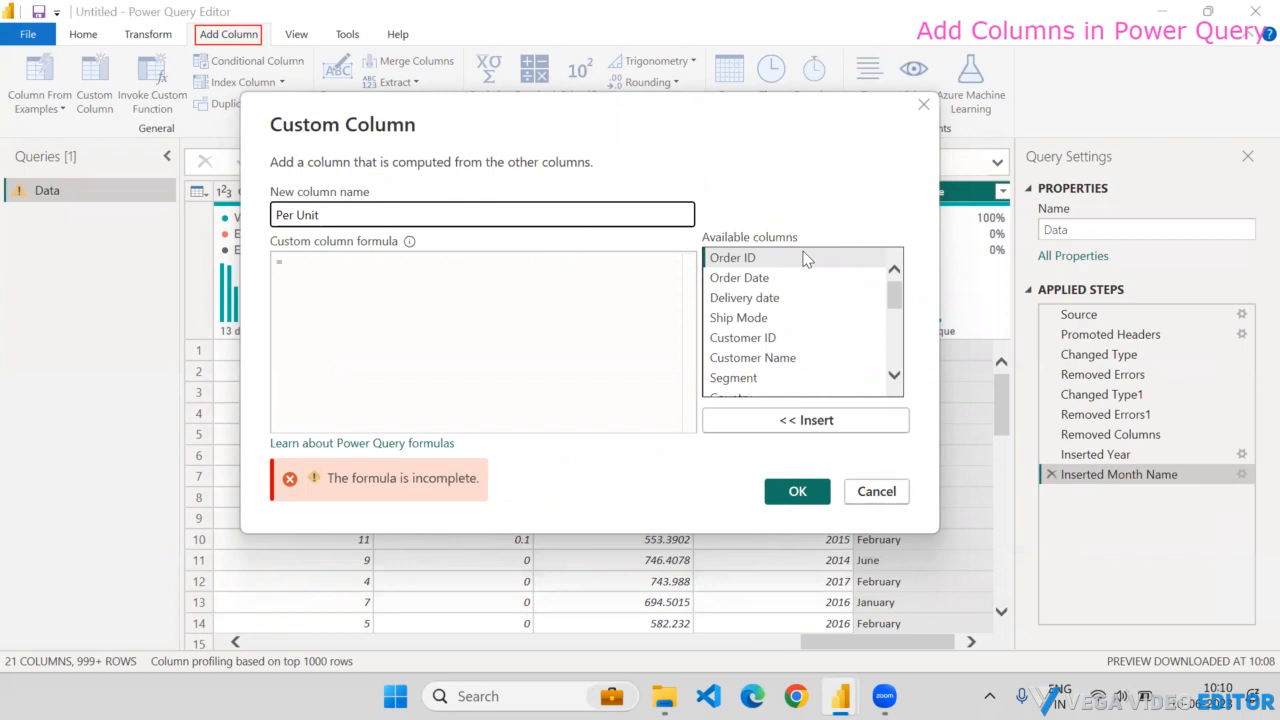
text( Cost)
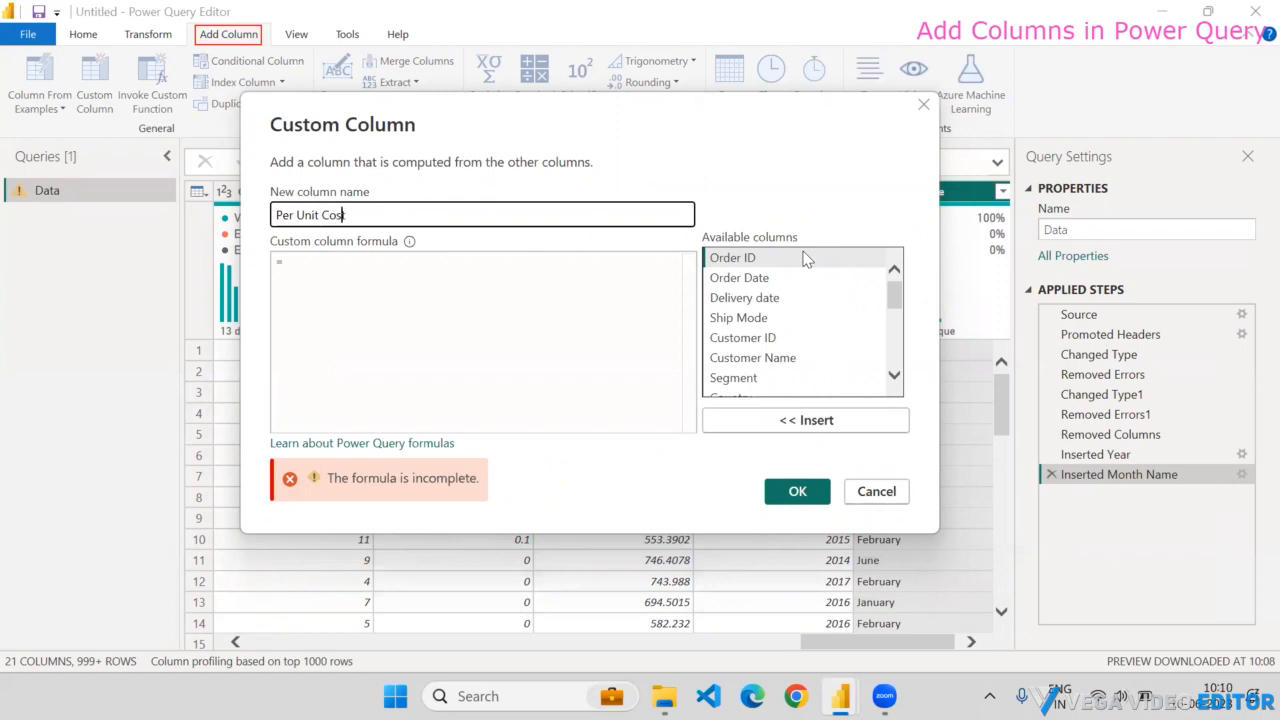
- Set the Per Unit Cost formula to [Sales]/[Quantity] and add the column to the table
click(418, 270)
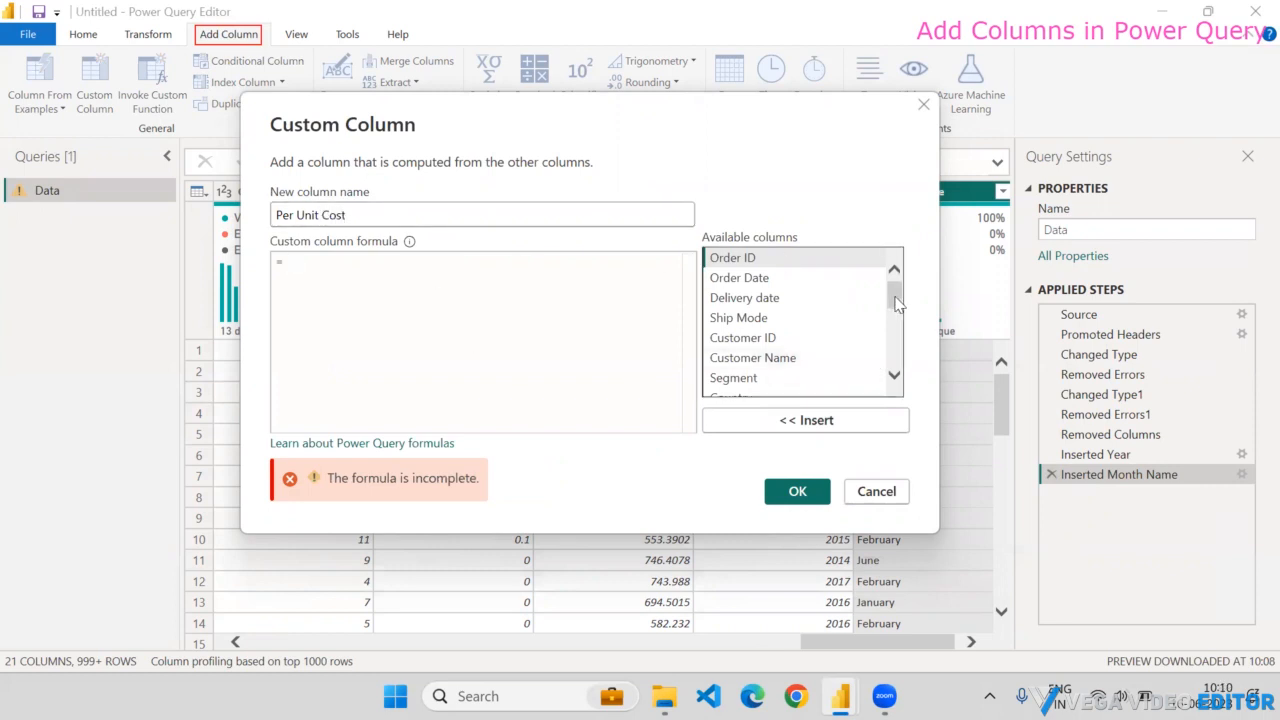
scroll(897, 305, down, 5)
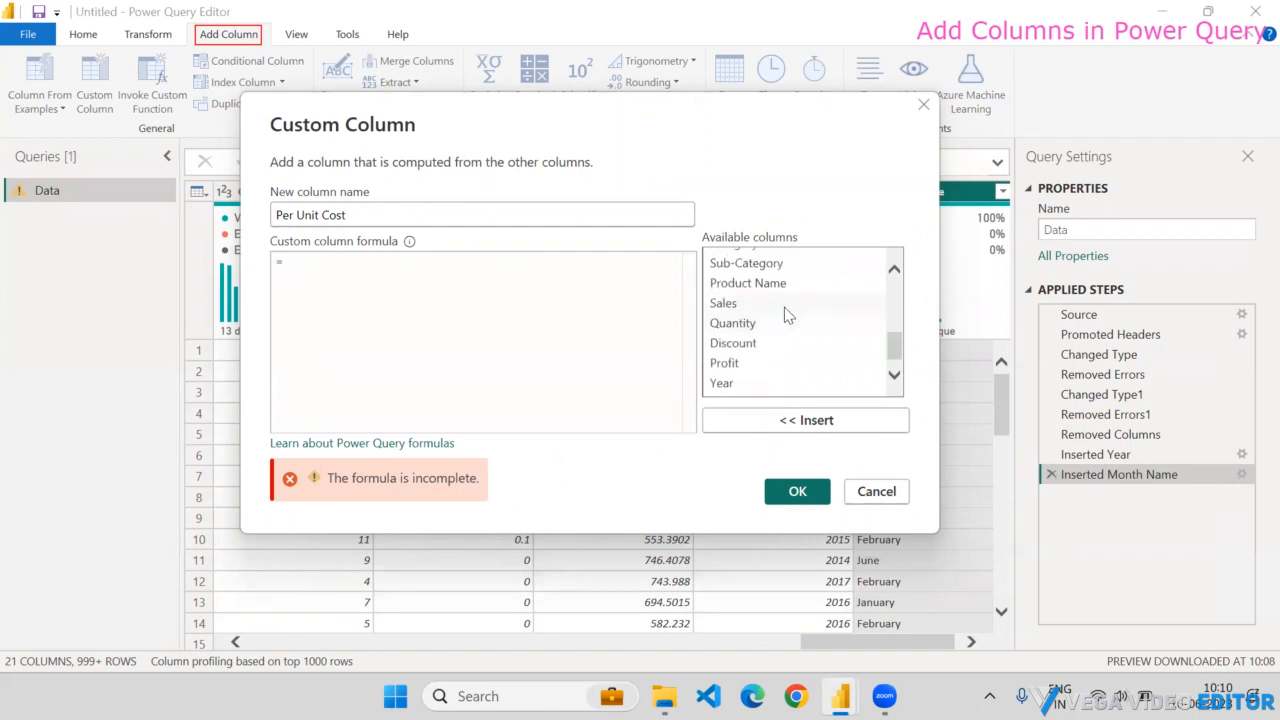
click(757, 302)
click(786, 420)
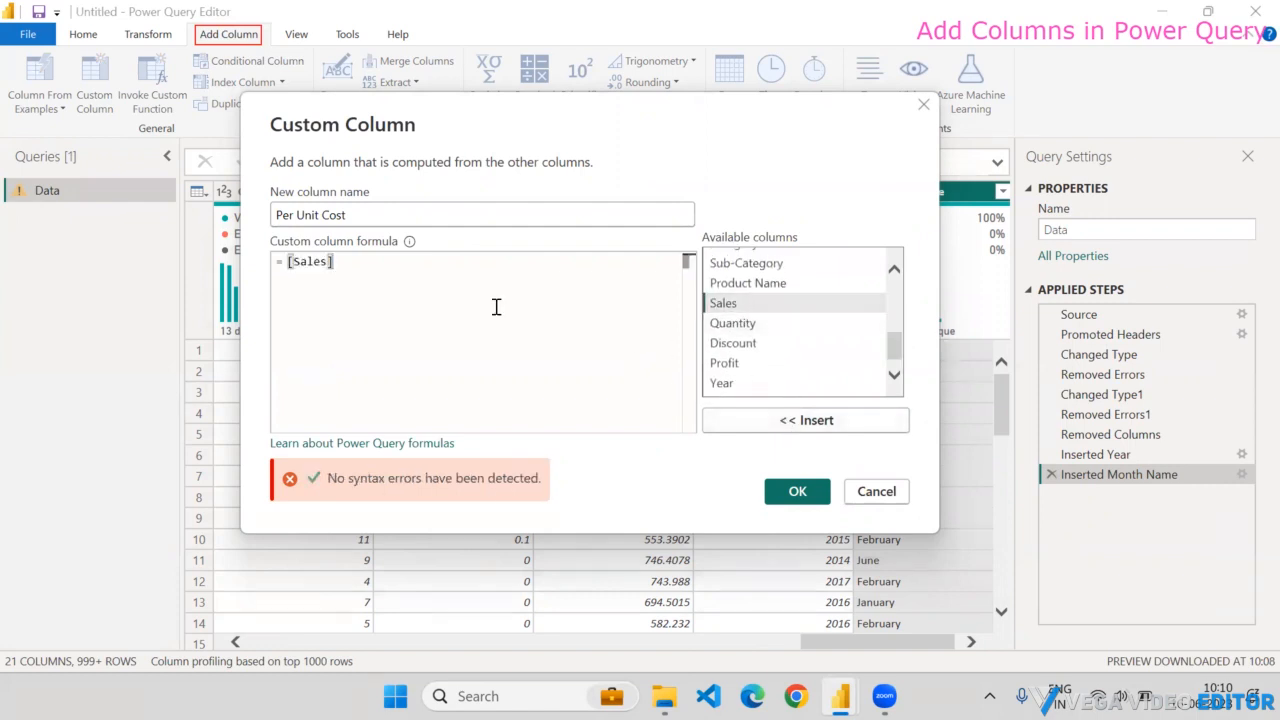
text(/)
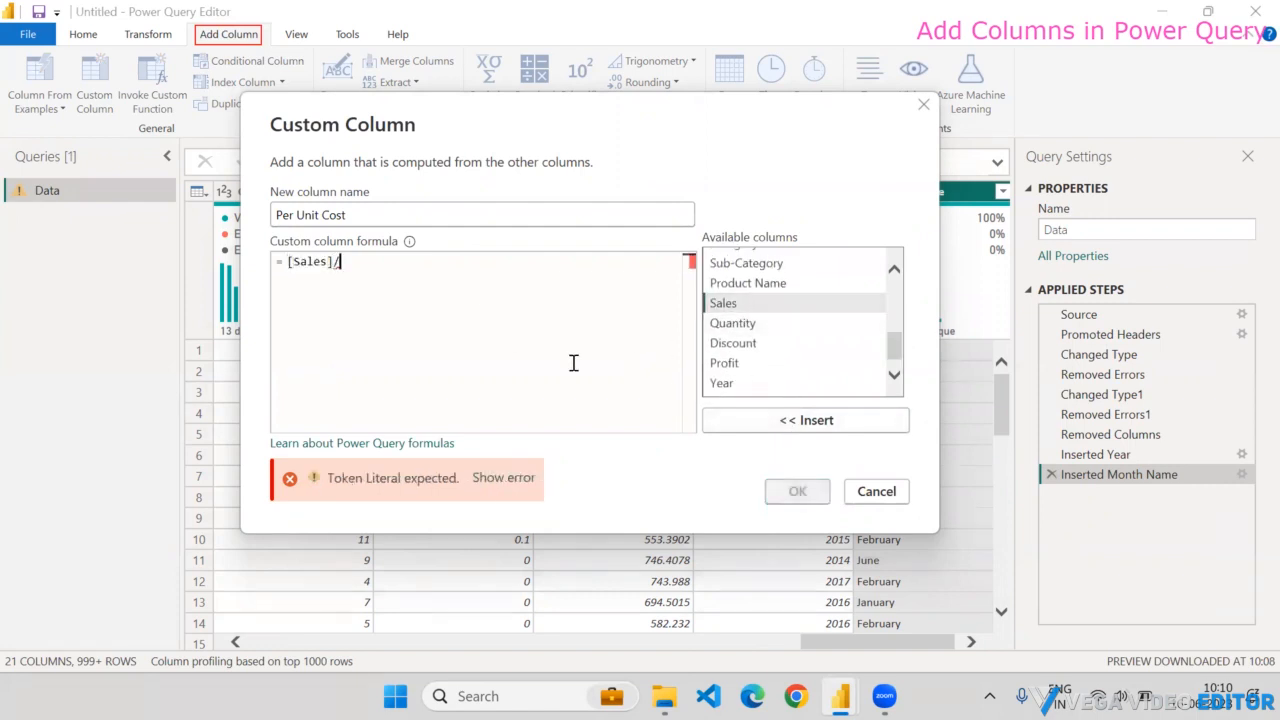
click(744, 324)
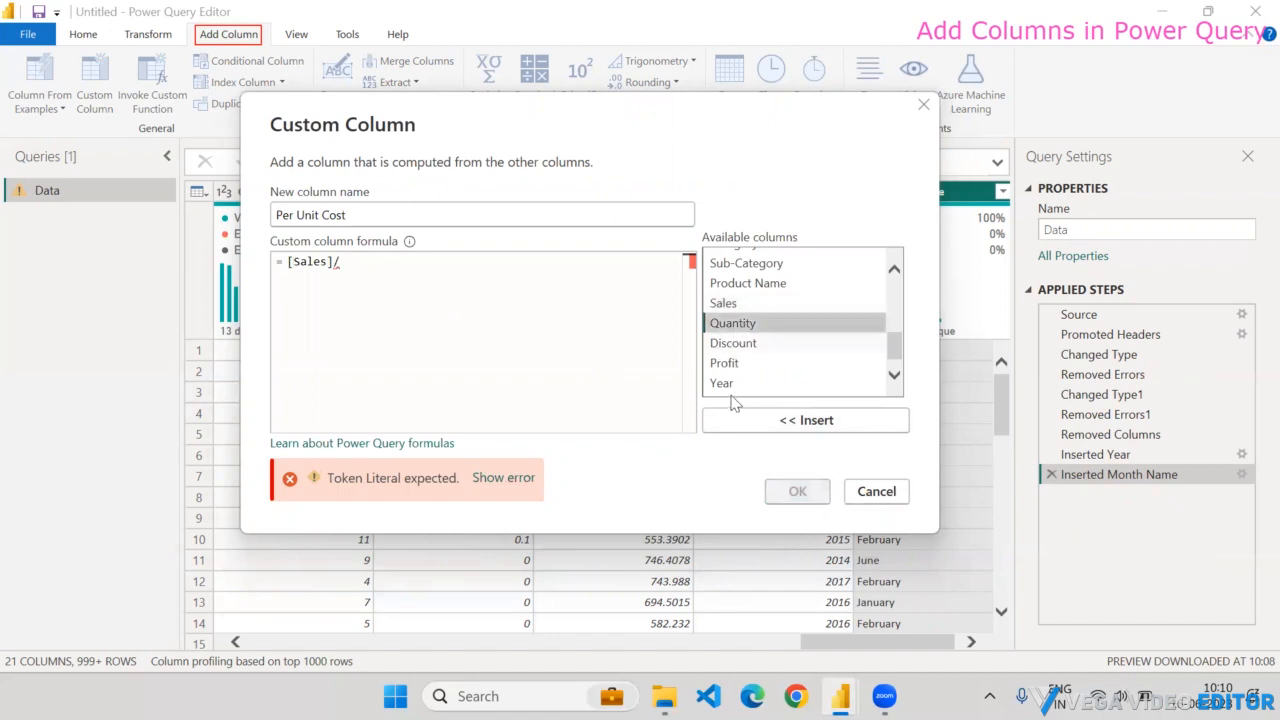
click(790, 421)
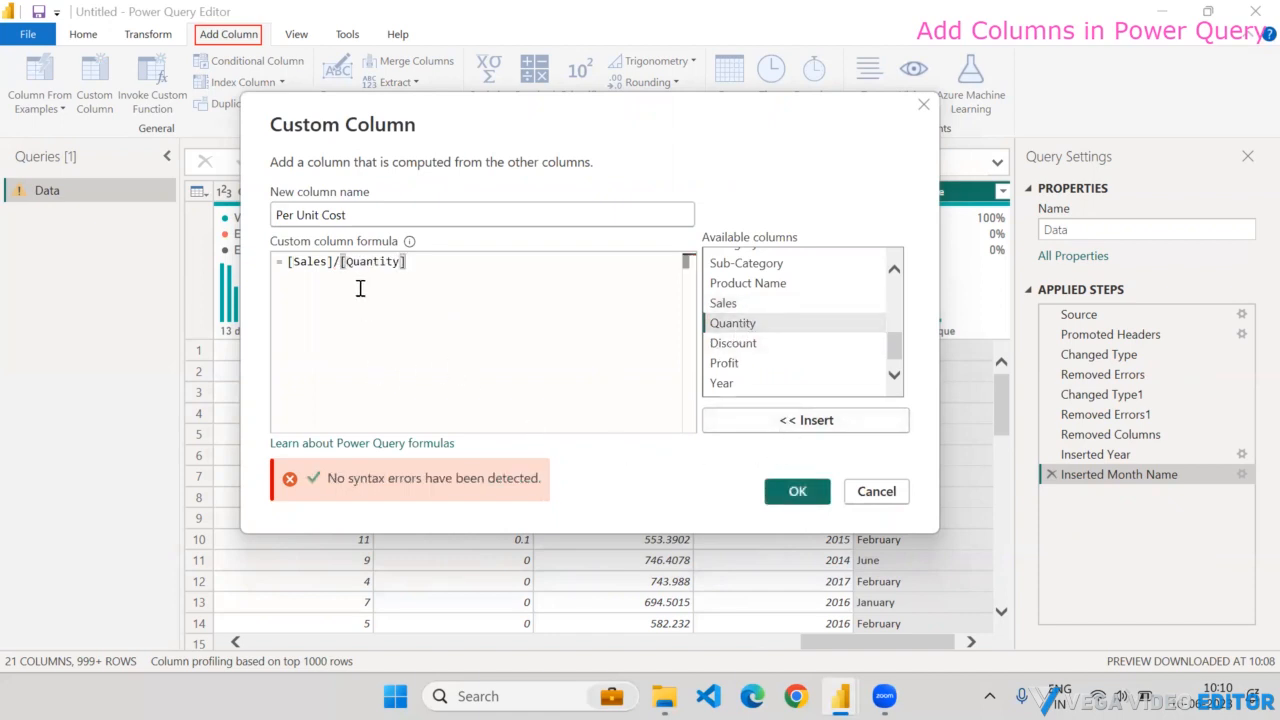
drag(430, 266, 138, 275)
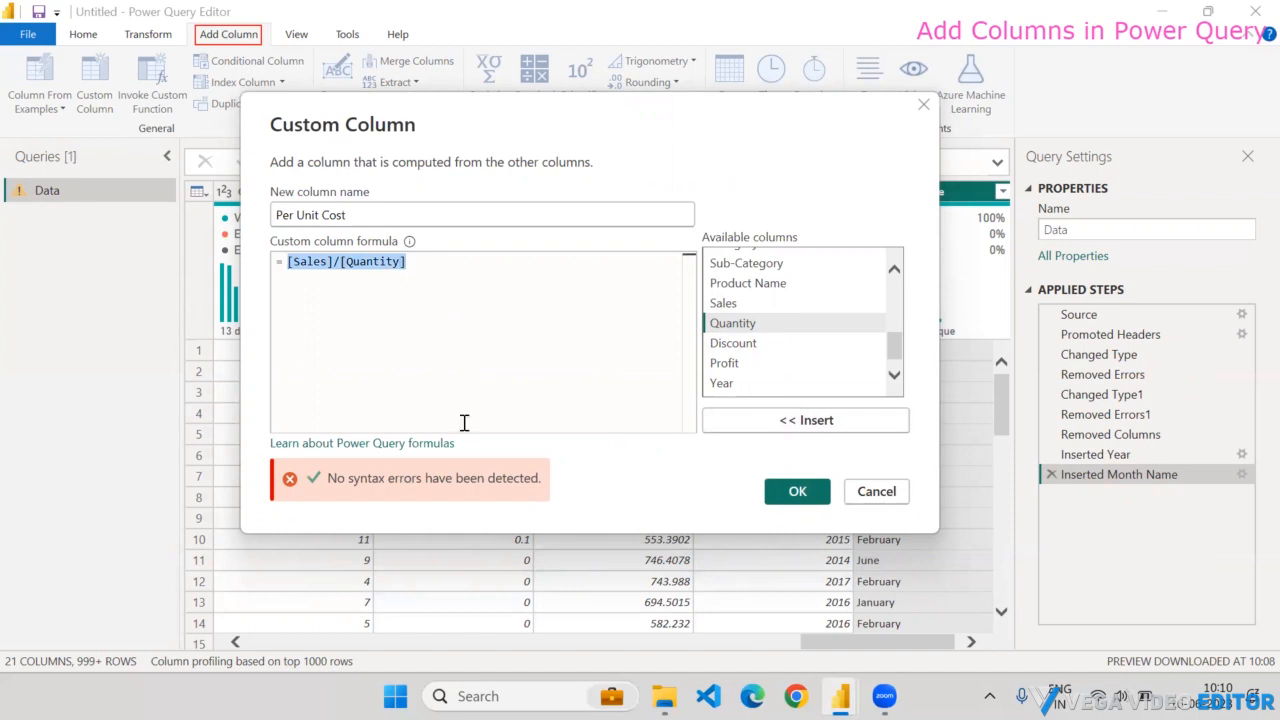
click(806, 495)
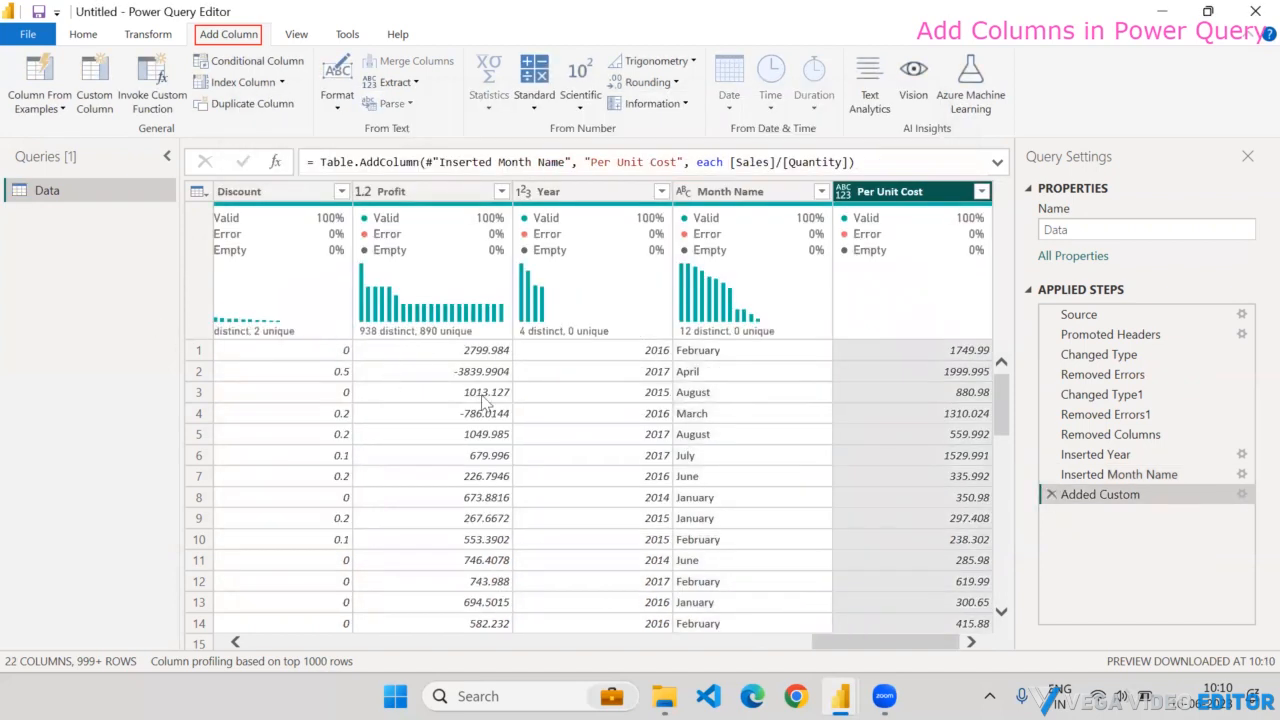
- Compare the first row's Sales and Quantity values with its Per Unit Cost
drag(828, 644, 751, 650)
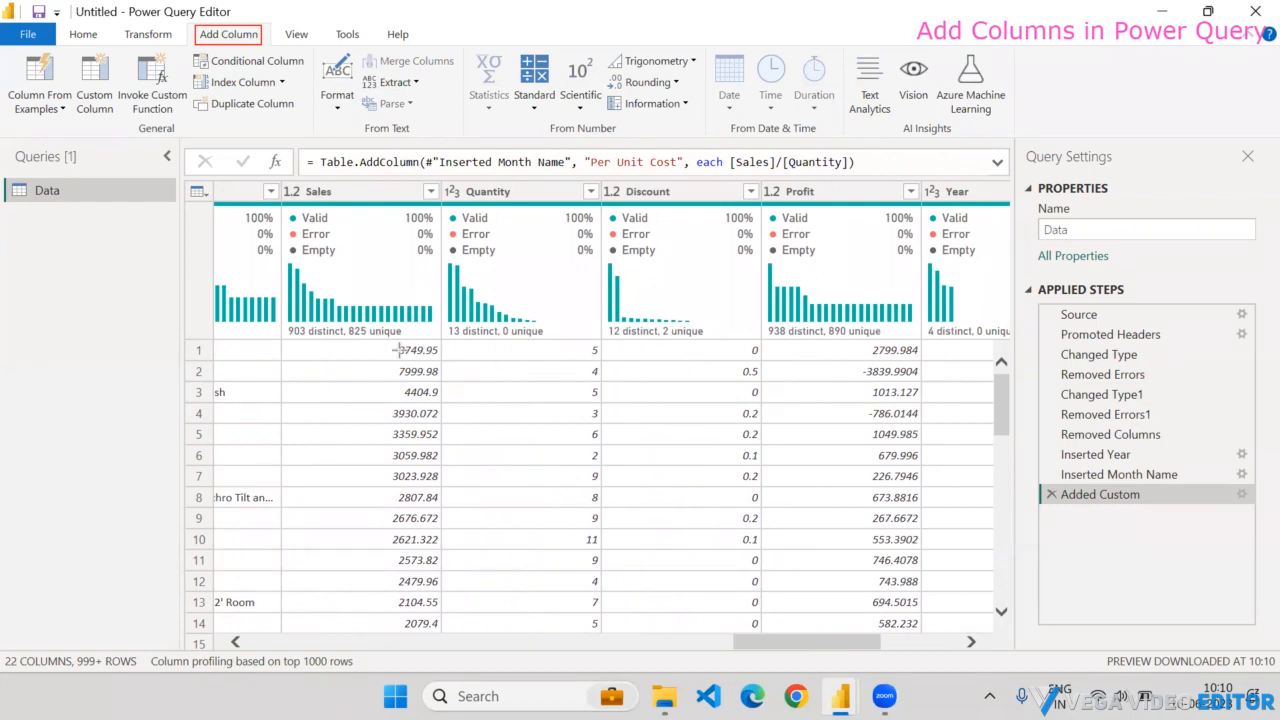
drag(378, 341, 438, 357)
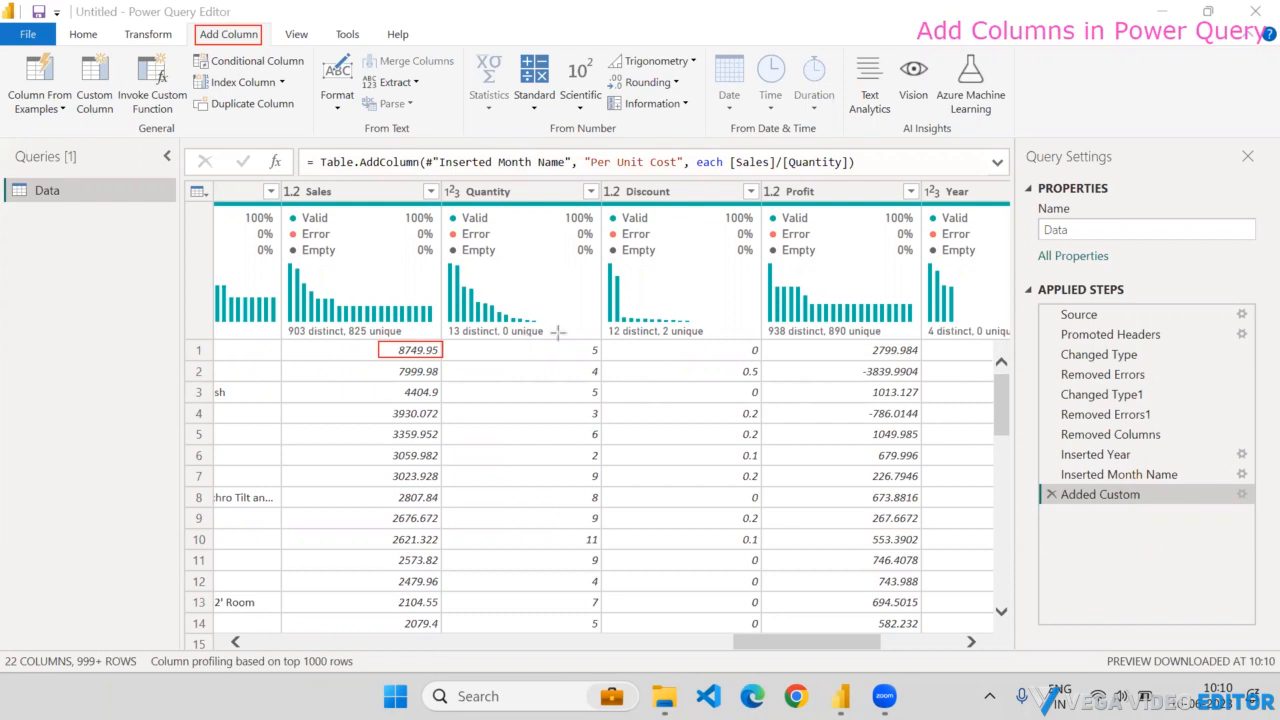
mouse_move(561, 342)
mouse_down()
mouse_move(614, 366)
mouse_move(600, 360)
mouse_up()
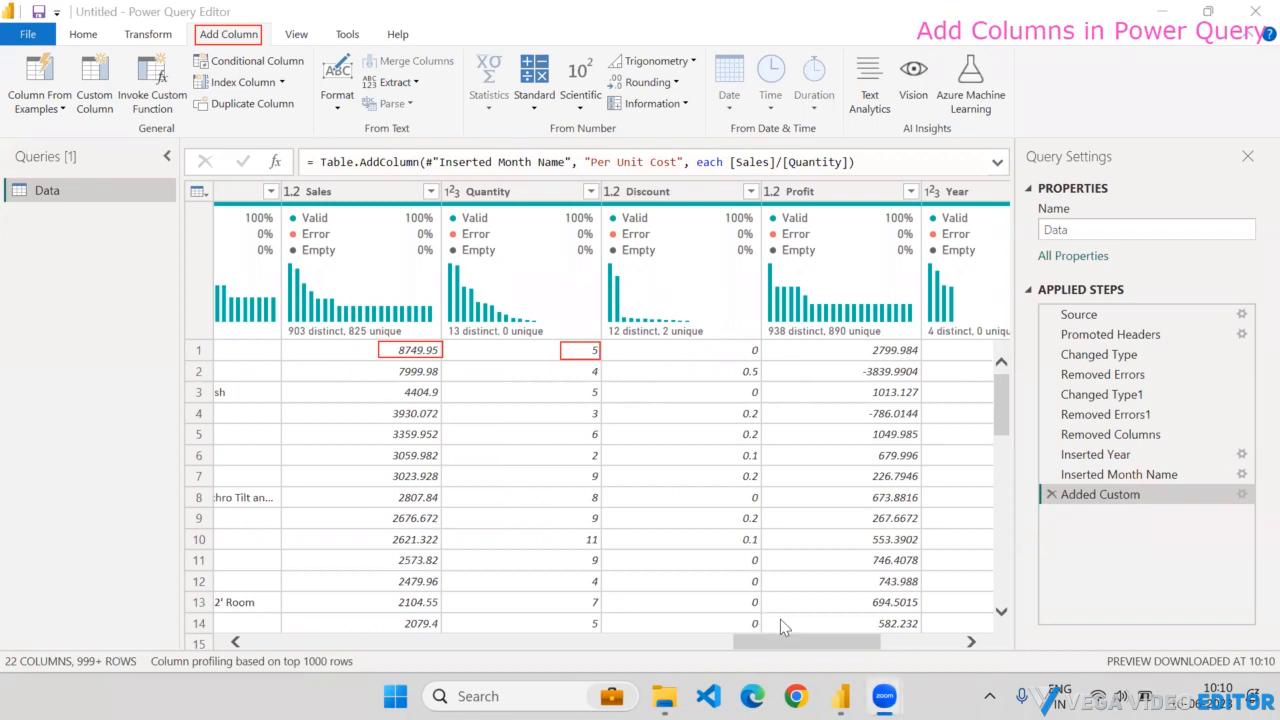
drag(798, 642, 876, 652)
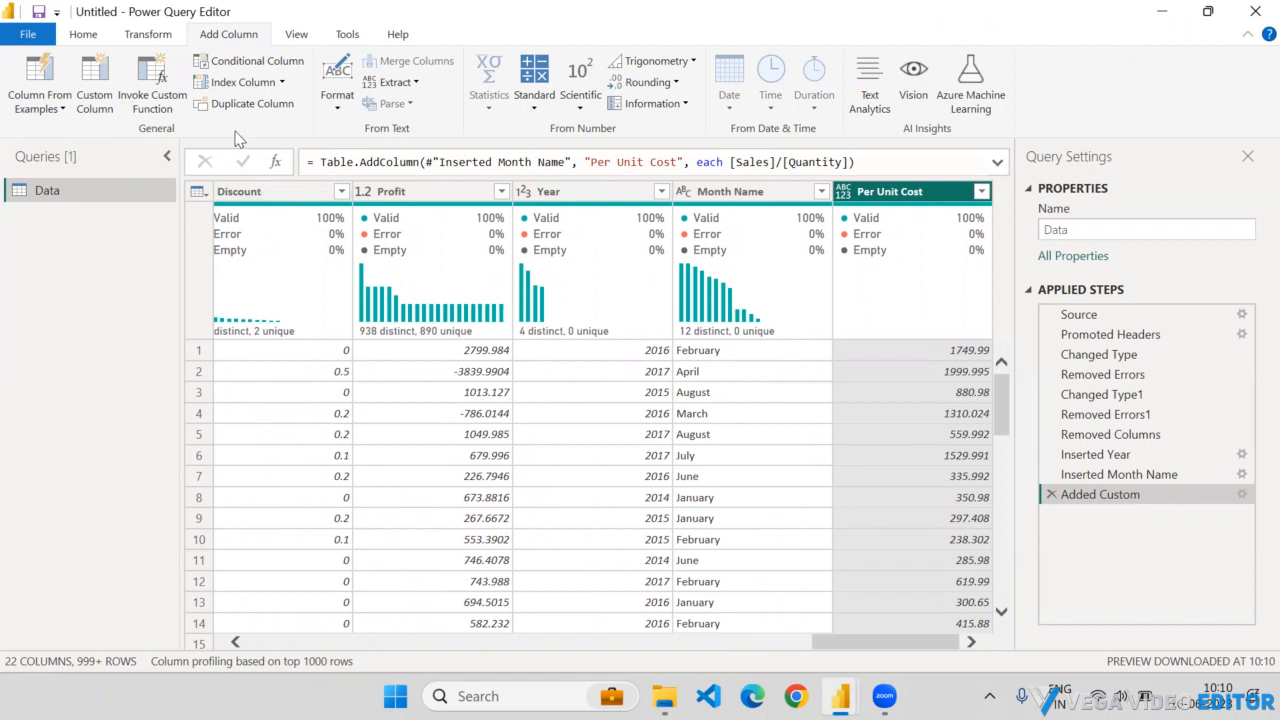
- Start a conditional column in the Data table and name it Consider/Ignore
click(247, 62)
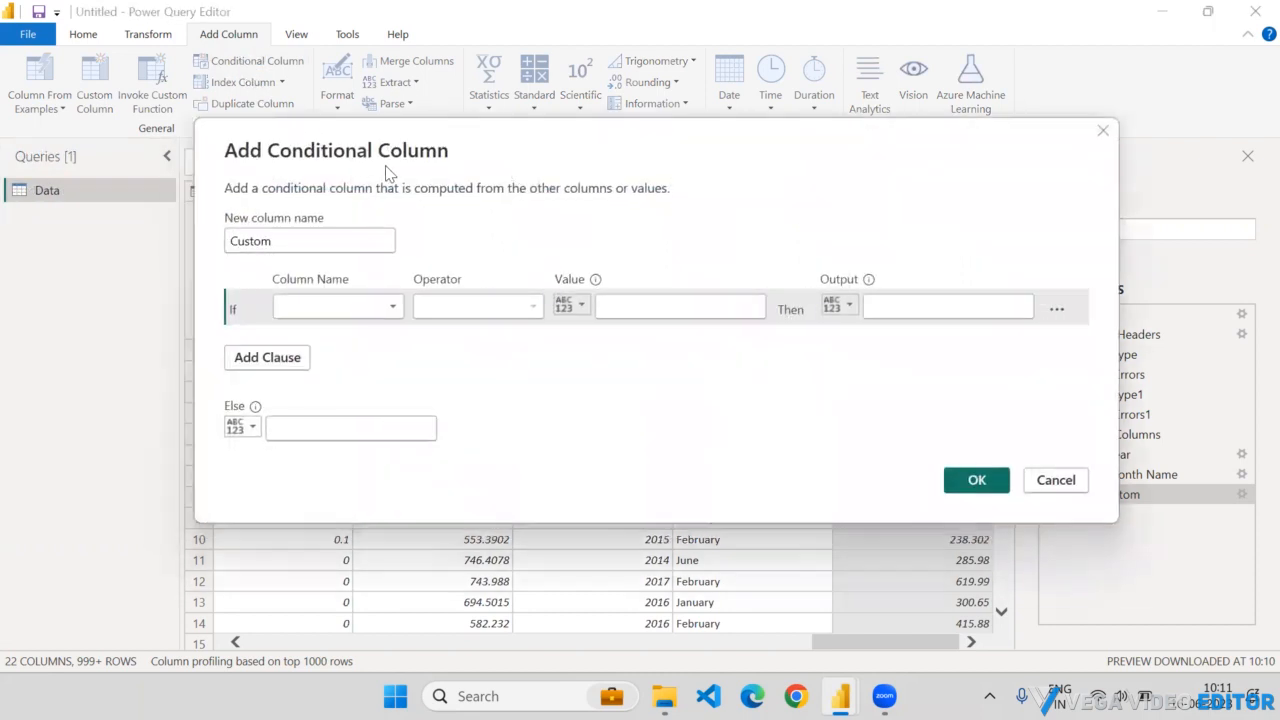
drag(307, 243, 232, 241)
key(BackSpace)
text(Co)
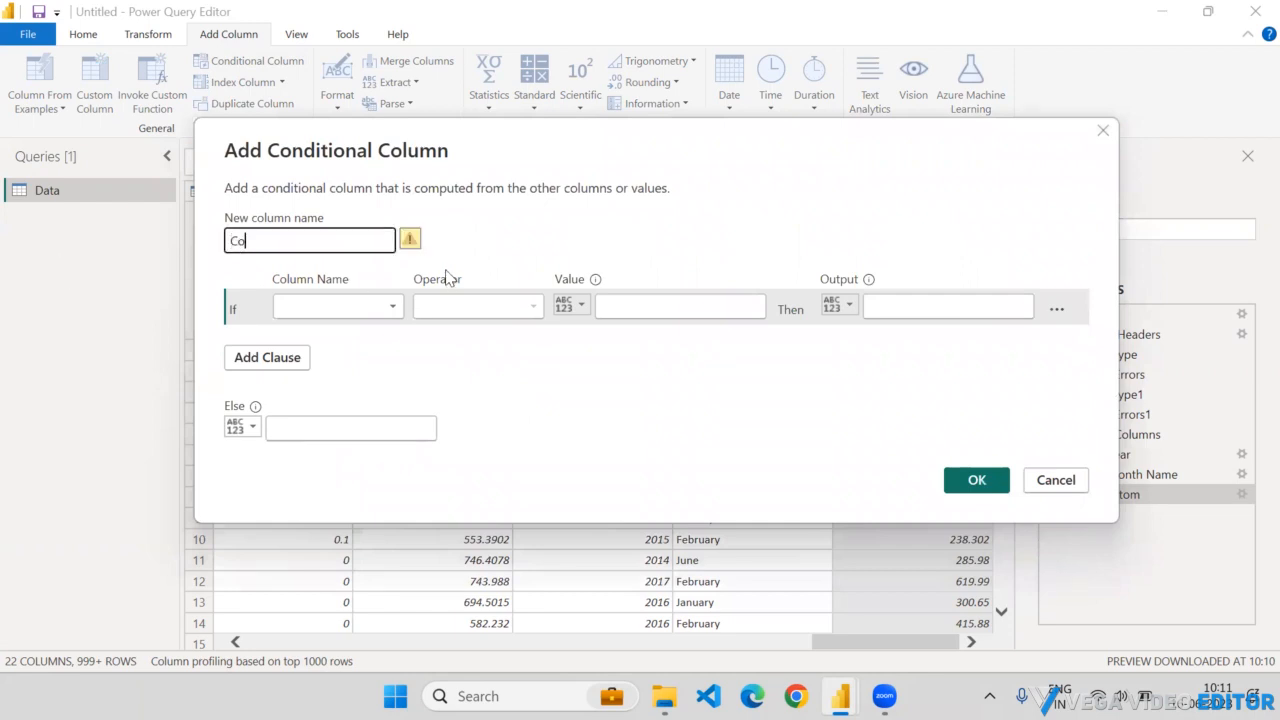
text(nsider/)
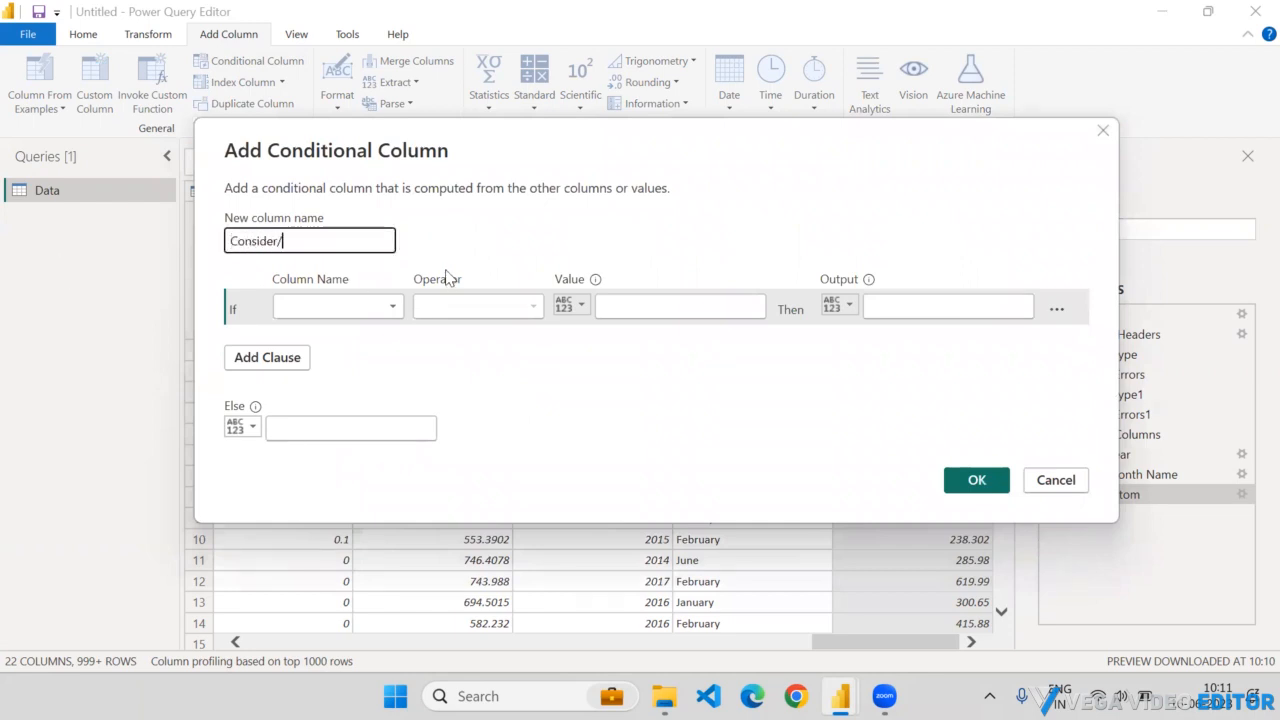
text(Ignore)
- Set the conditional column's If clause to test whether Sales is greater than 5000
click(382, 337)
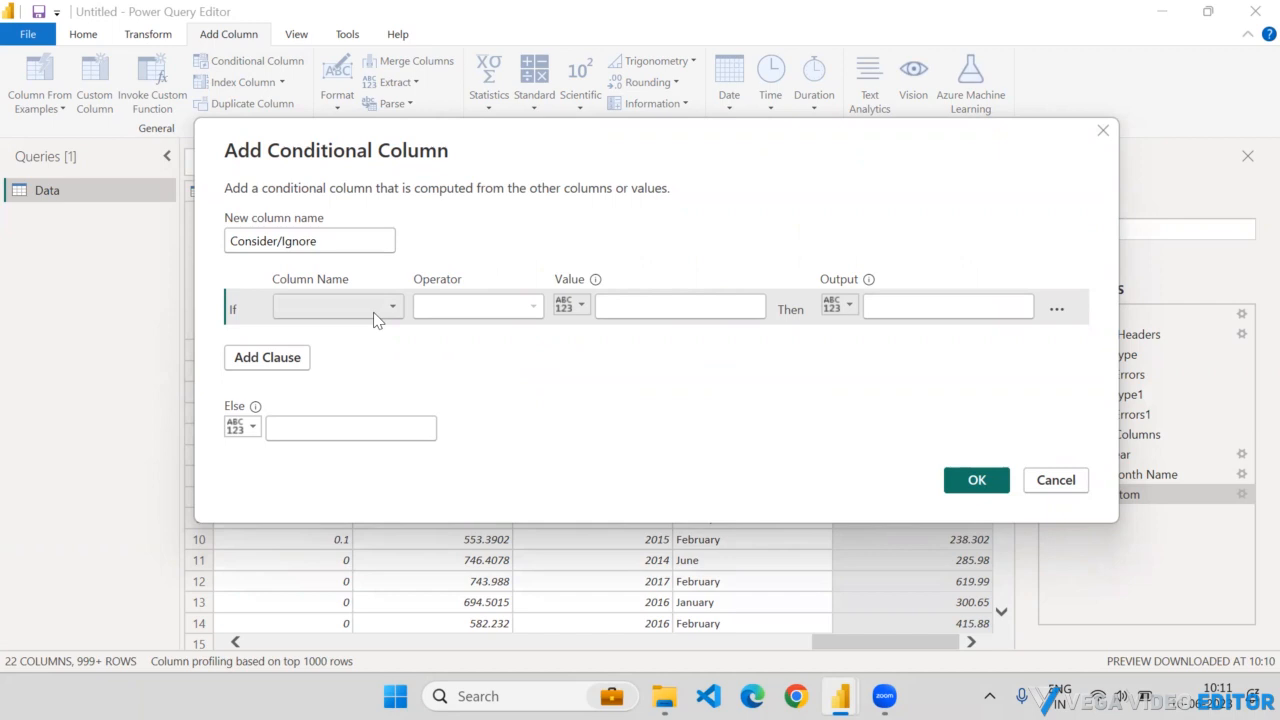
click(376, 319)
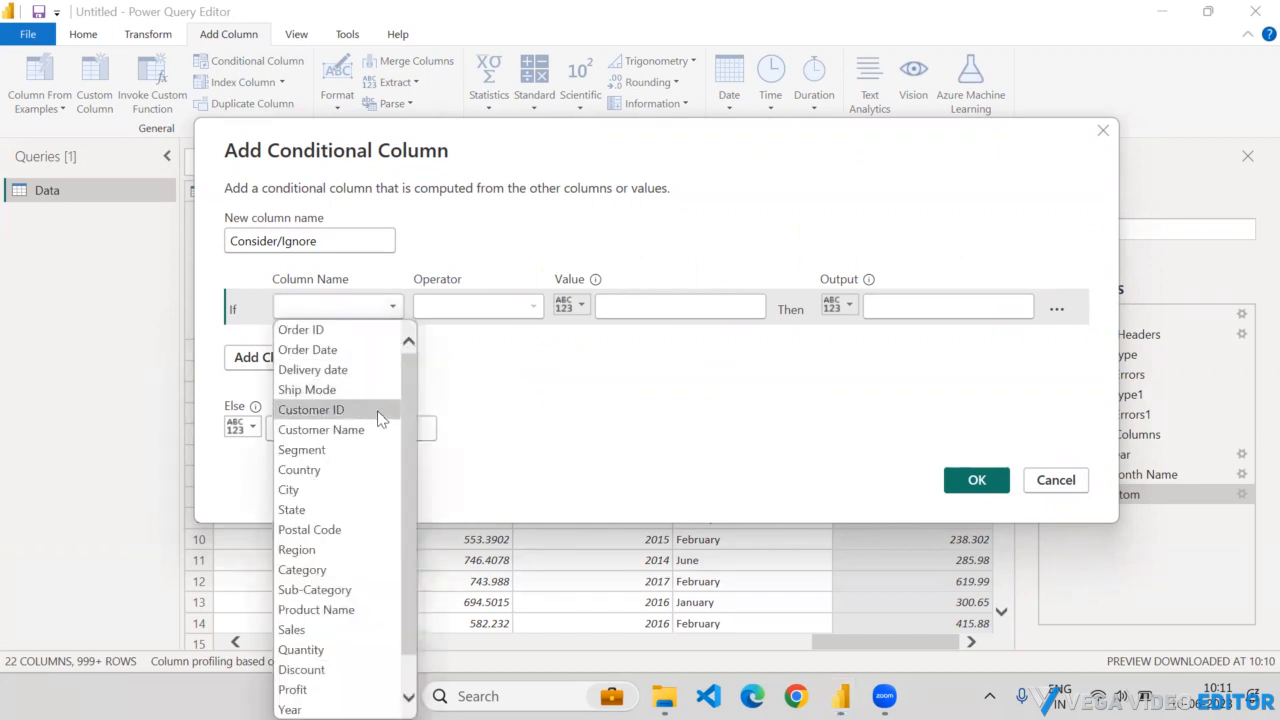
scroll(408, 395, down, 1)
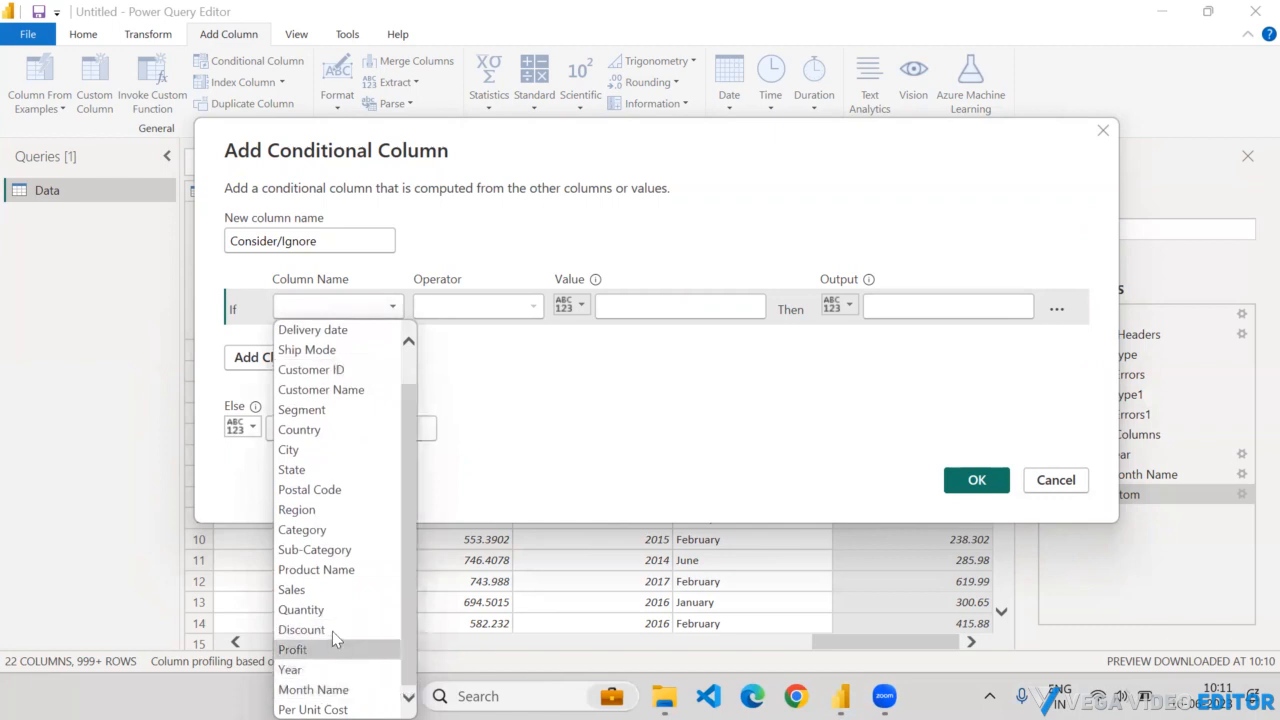
click(813, 175)
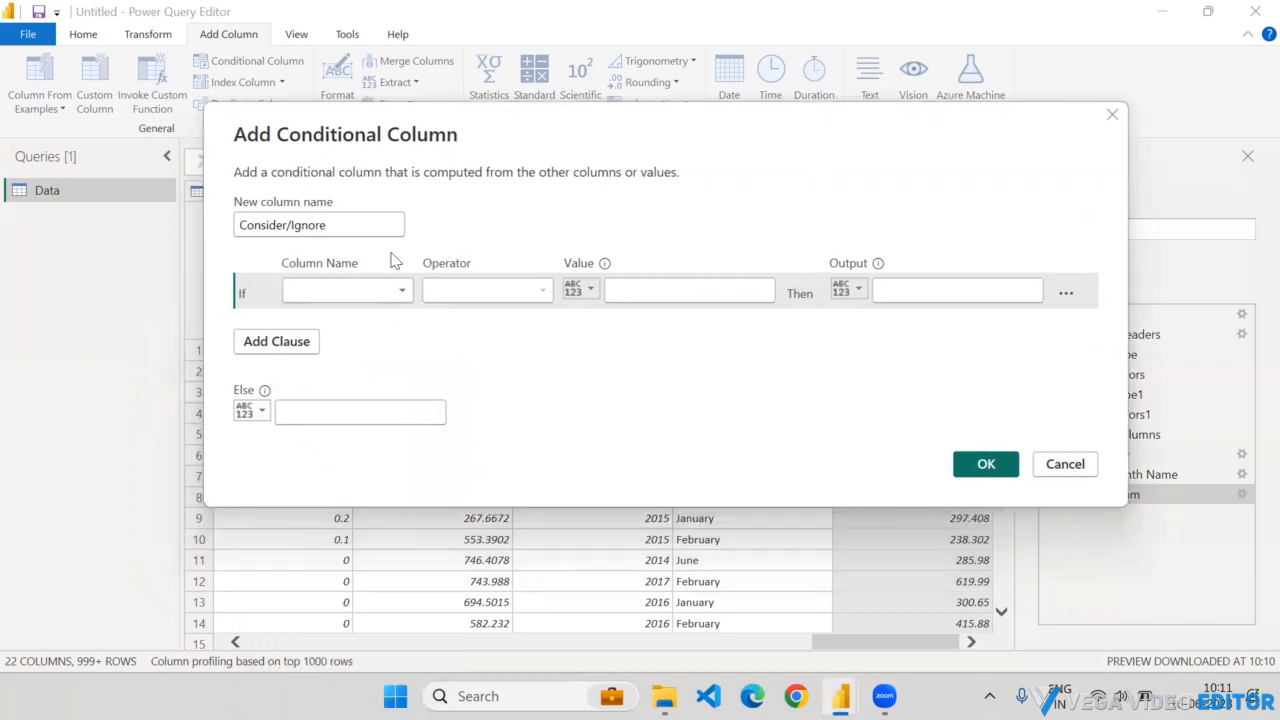
click(400, 291)
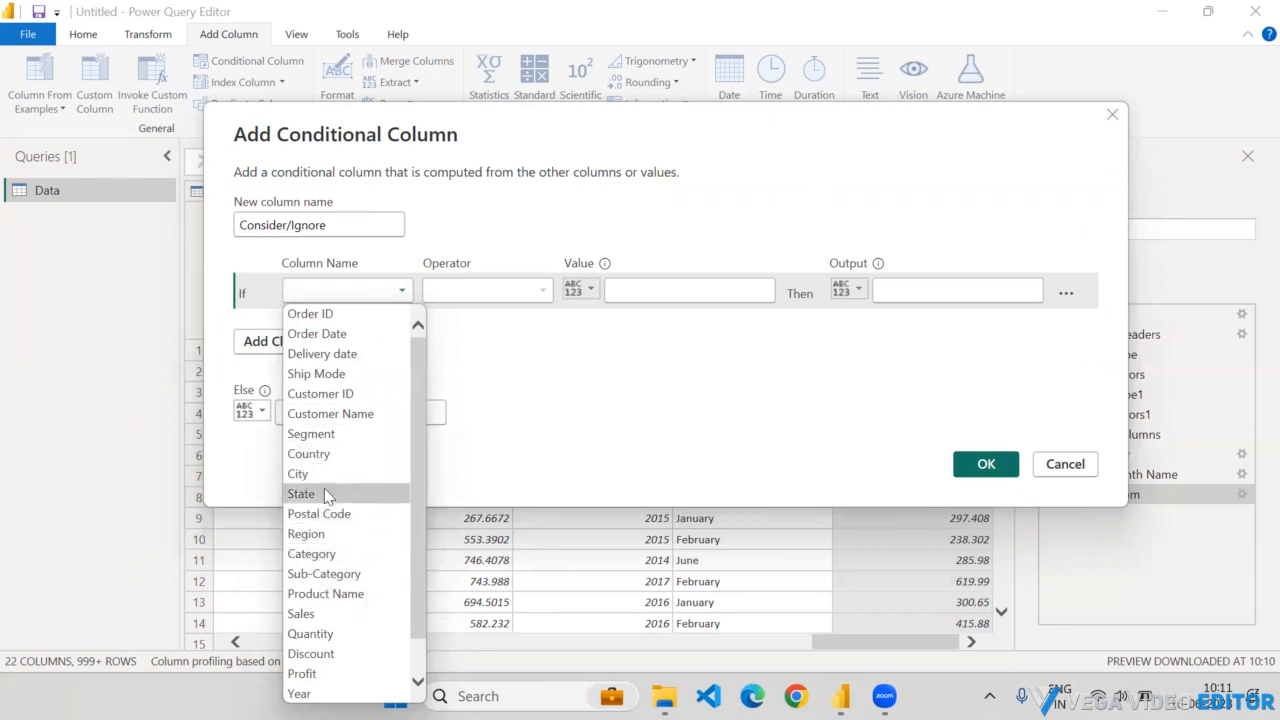
click(335, 614)
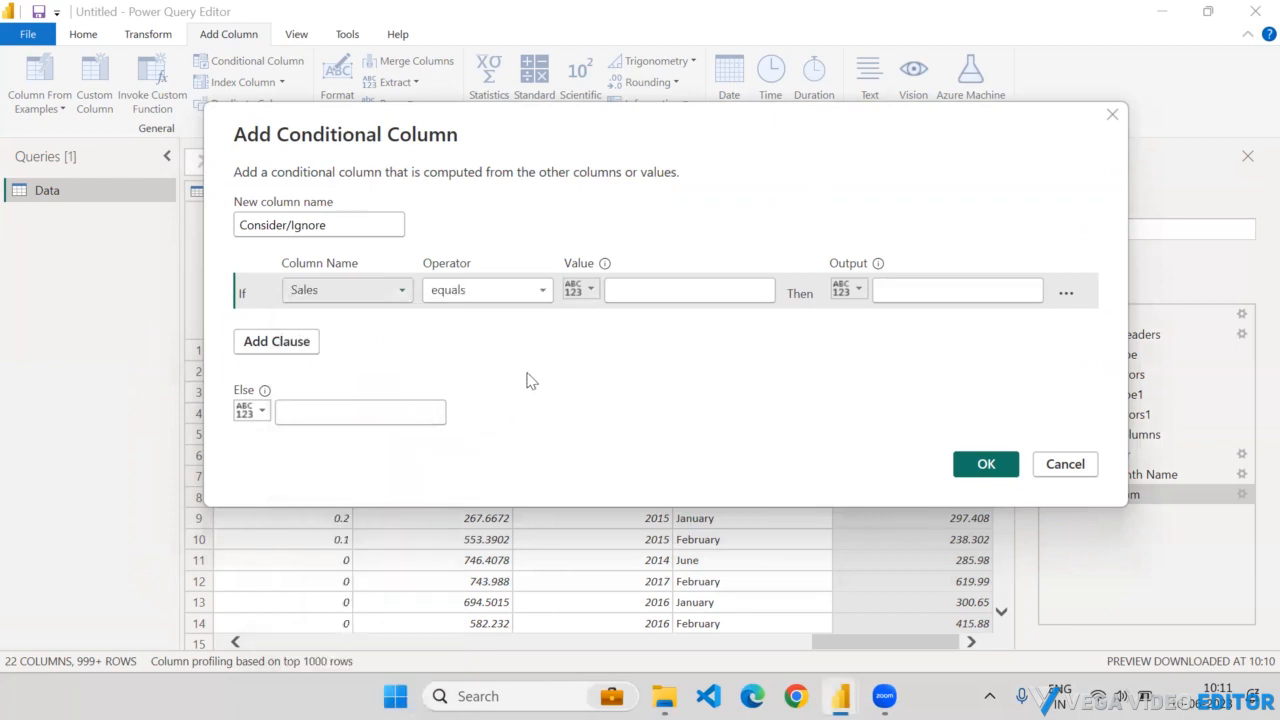
click(541, 291)
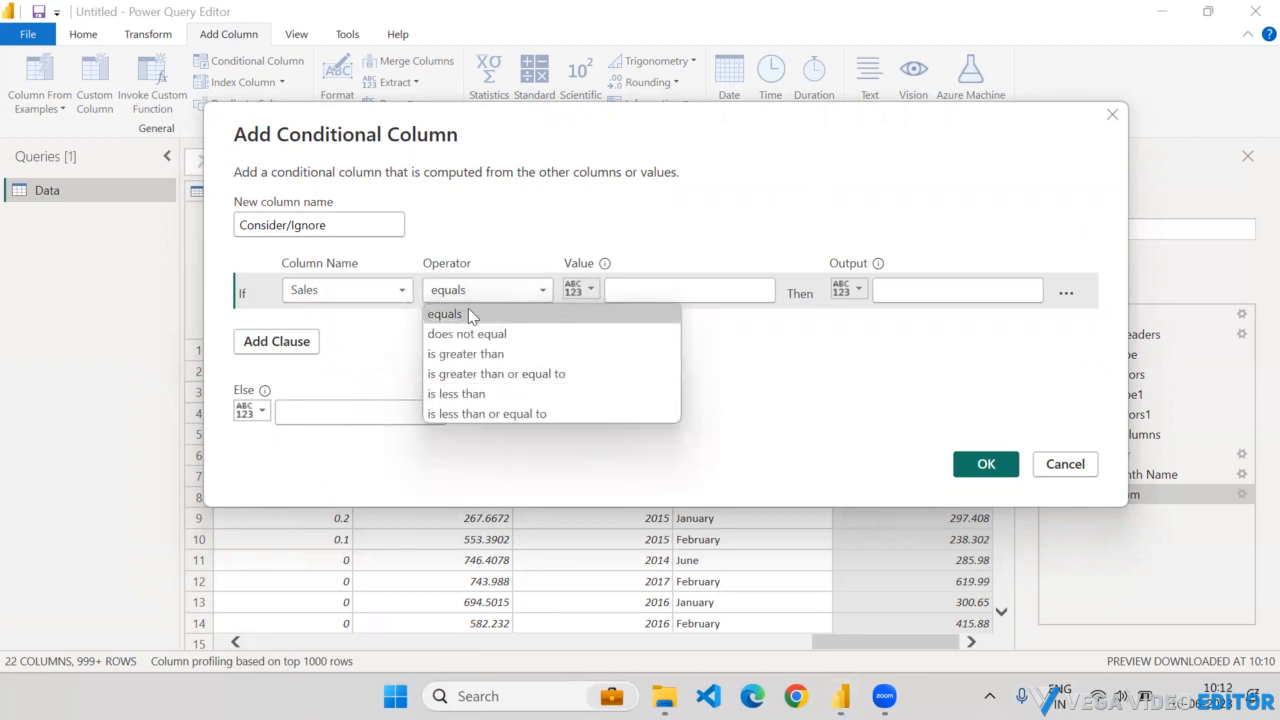
click(488, 355)
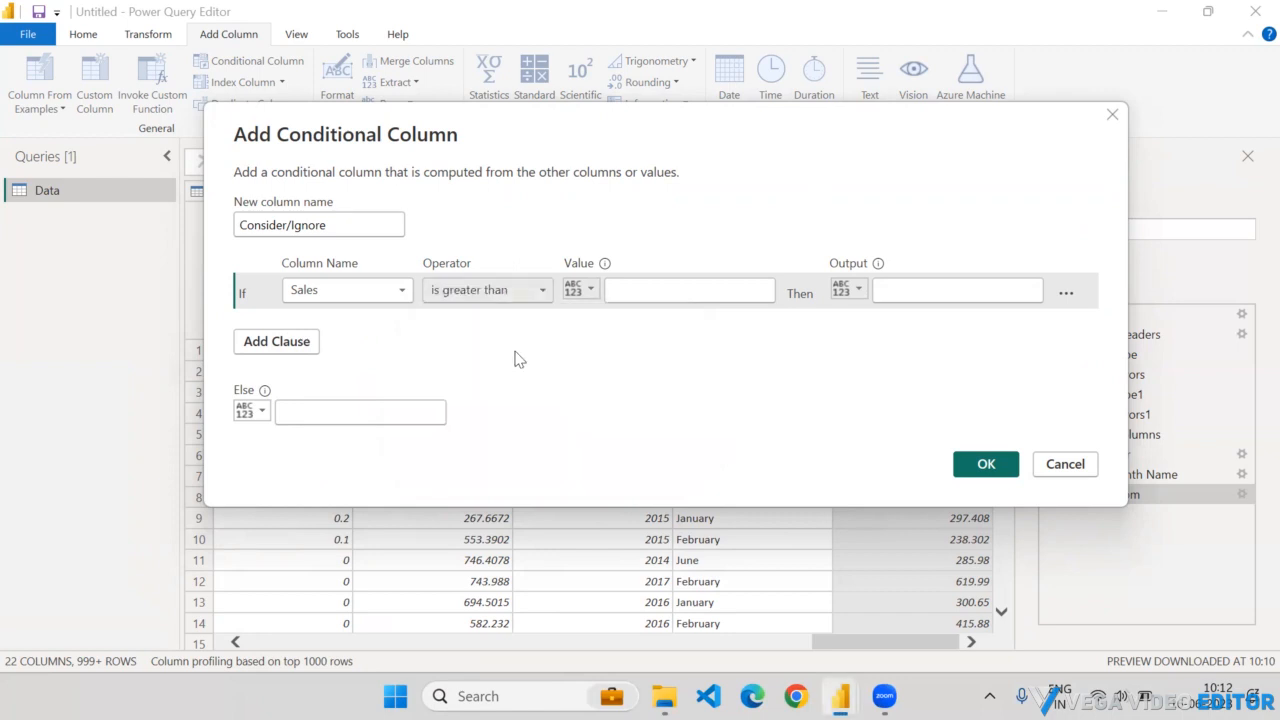
click(623, 285)
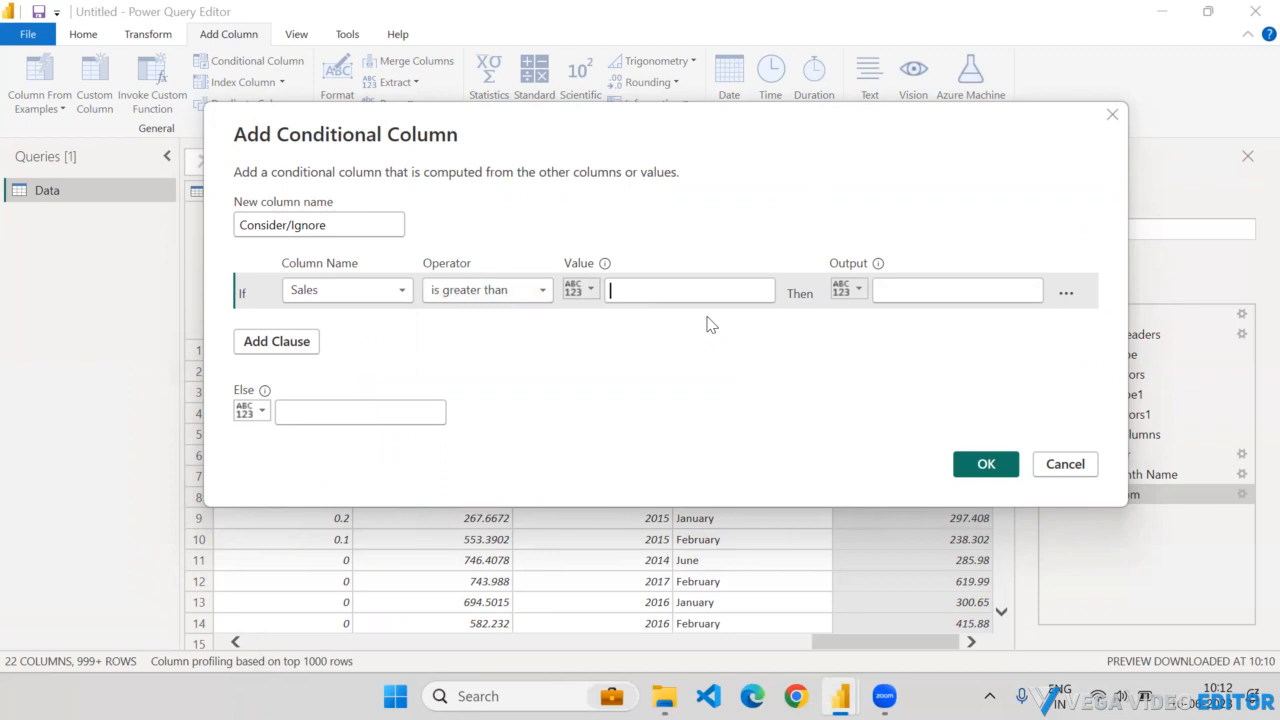
text(5000)
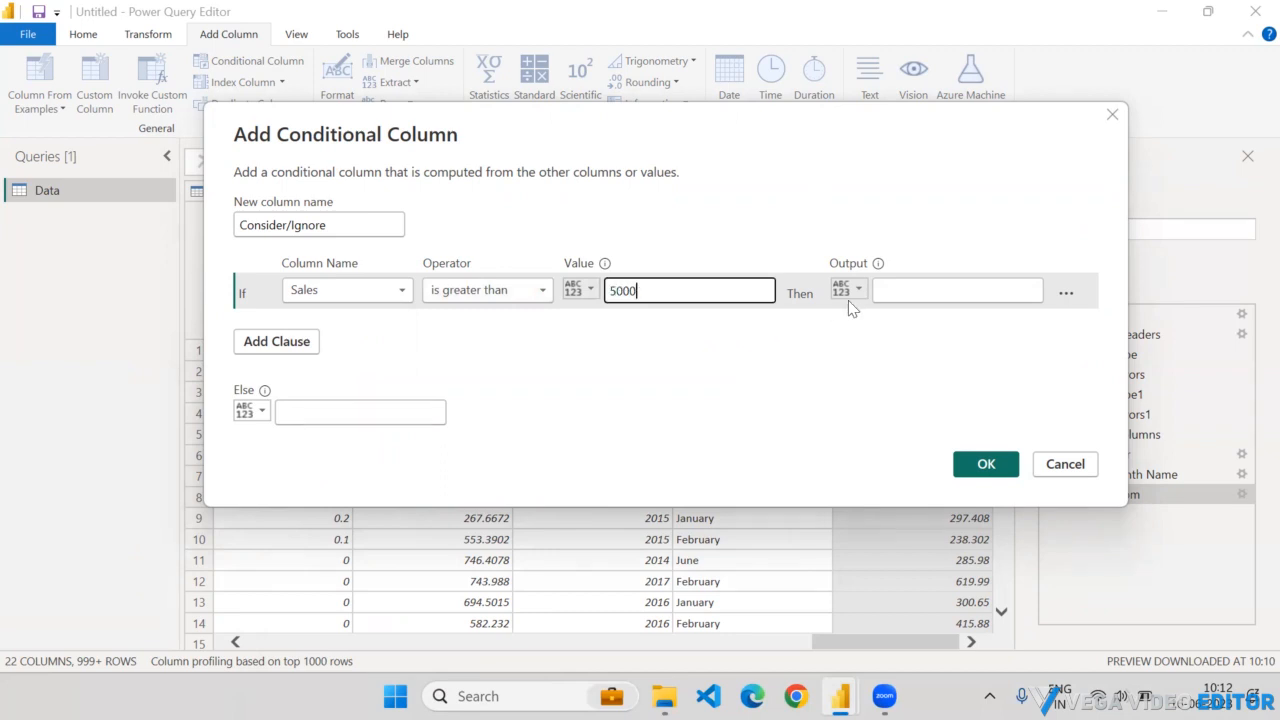
- Set the output of the Sales condition to the text value Consider
click(848, 290)
click(766, 358)
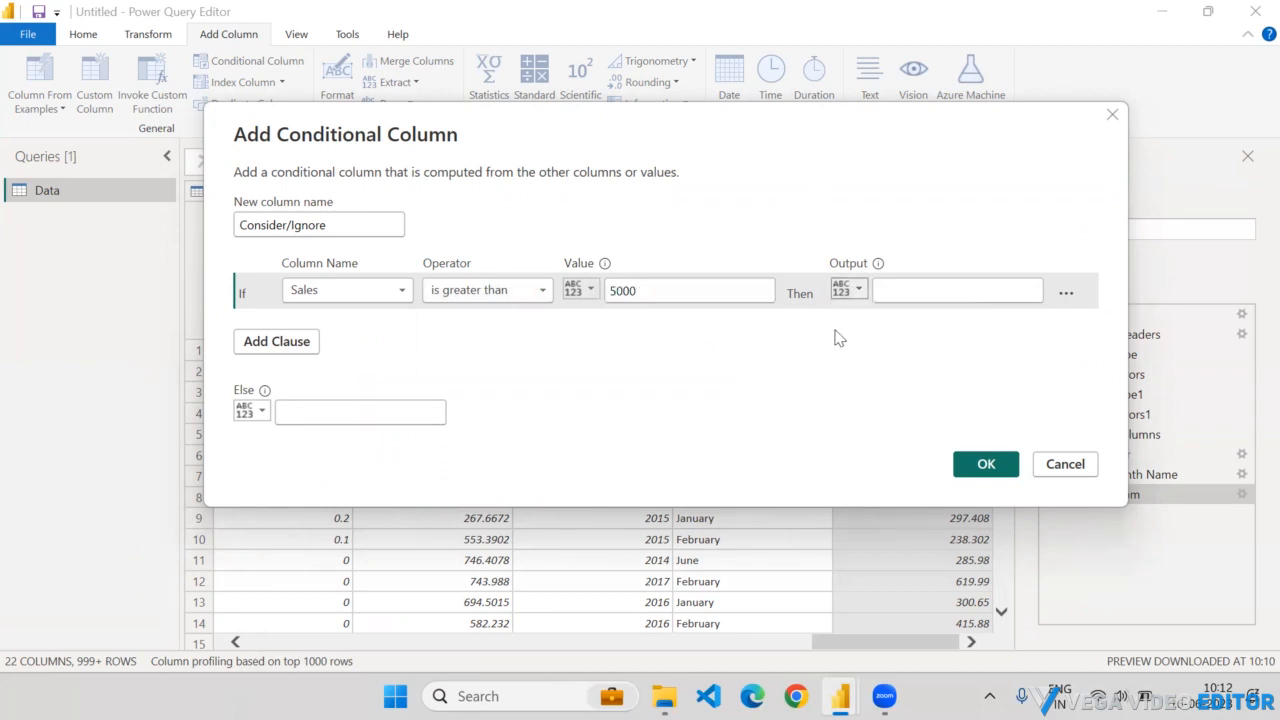
click(942, 287)
drag(650, 293, 576, 299)
click(894, 290)
text(Consid)
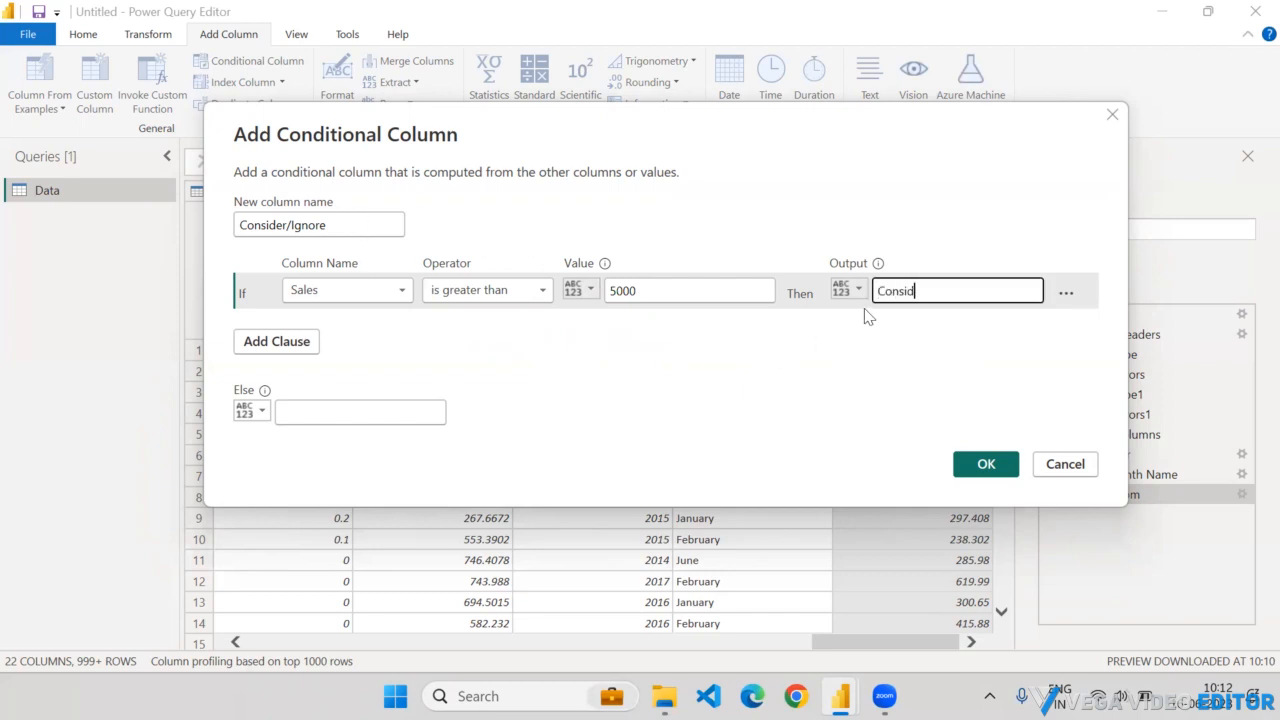
text(er)
- Set the Else result to Ignore and add the Consider/Ignore column to the Data table
click(300, 414)
text(I)
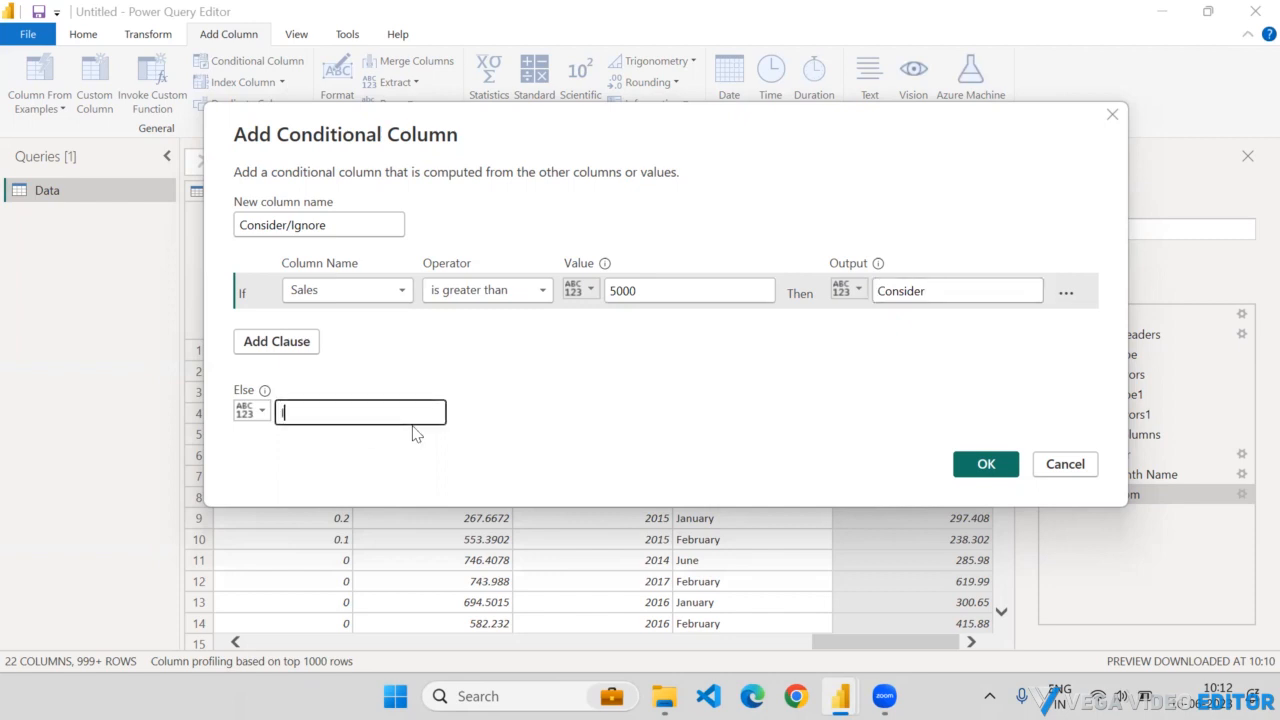
text(ngore)
key(BackSpace)
key(BackSpace)
key(BackSpace)
key(BackSpace)
key(BackSpace)
text(gno)
click(966, 466)
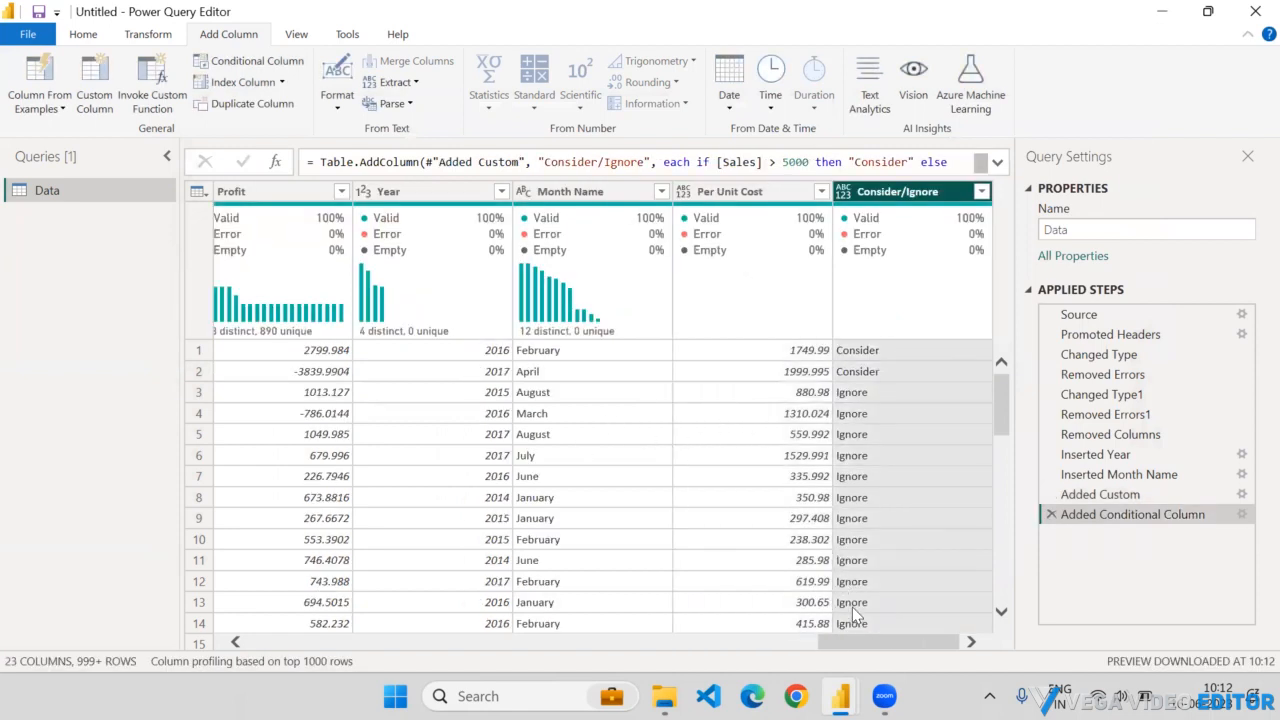
- Compare the Sales values with the Consider/Ignore results in the same rows
drag(848, 645, 750, 648)
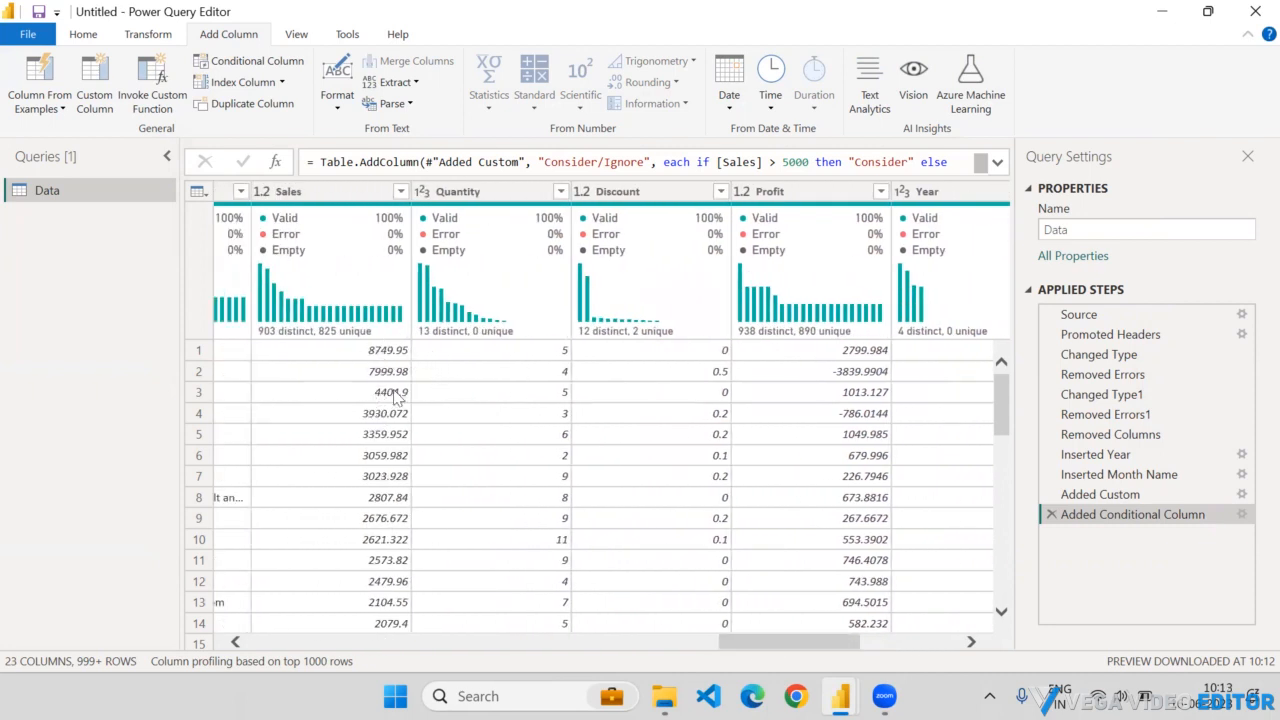
drag(767, 645, 933, 646)
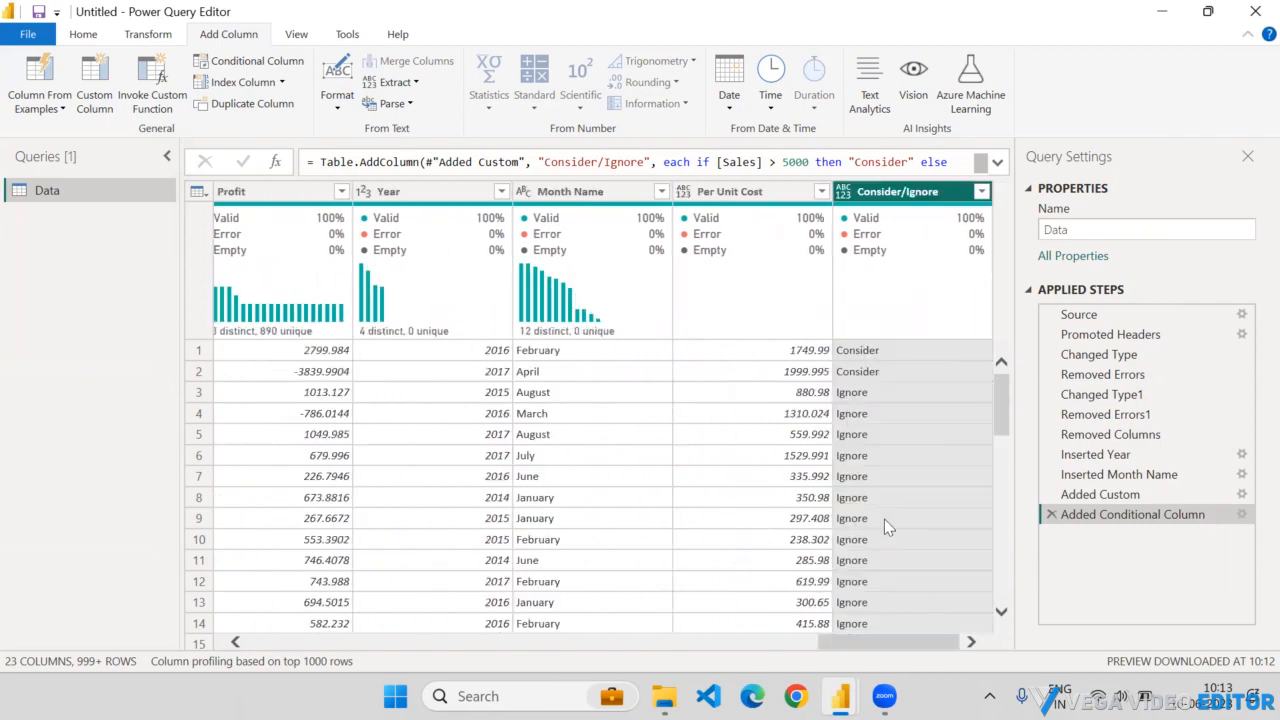
drag(1005, 398, 995, 360)
- Start another conditional column, switch its comparison value to a column selection, and view the available columns
click(274, 64)
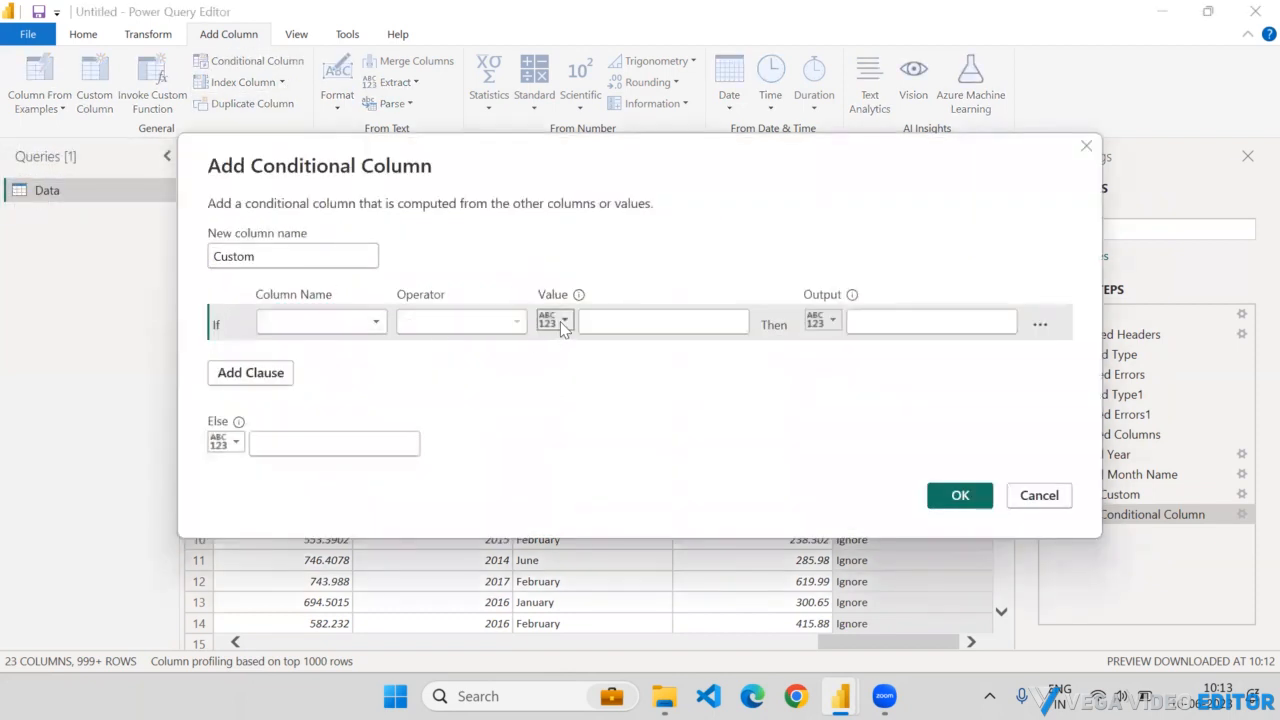
click(562, 324)
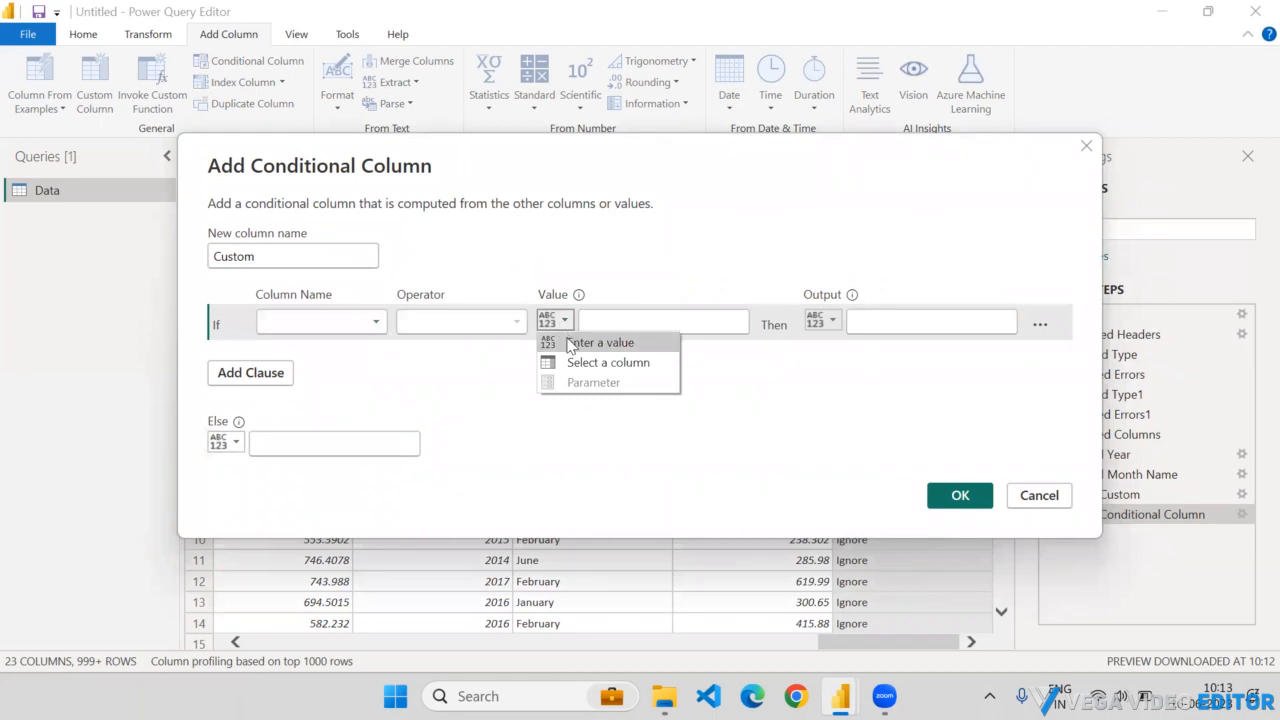
click(575, 363)
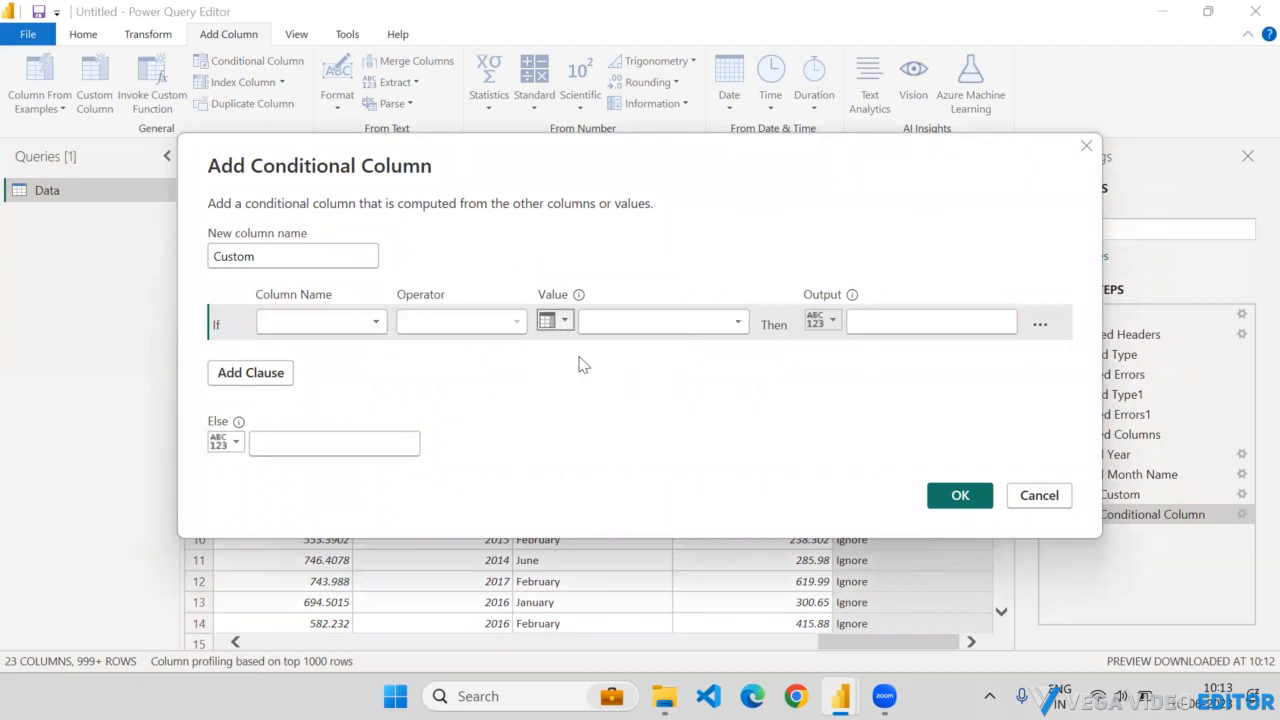
click(737, 324)
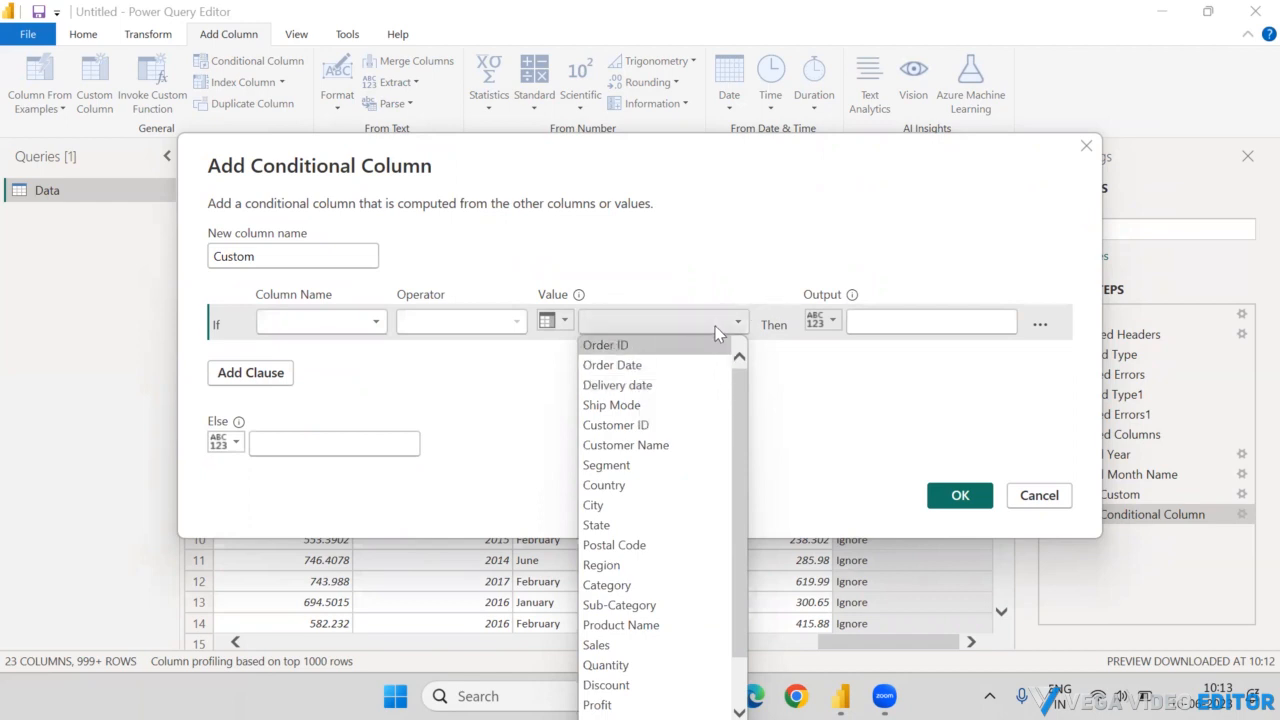
click(720, 286)
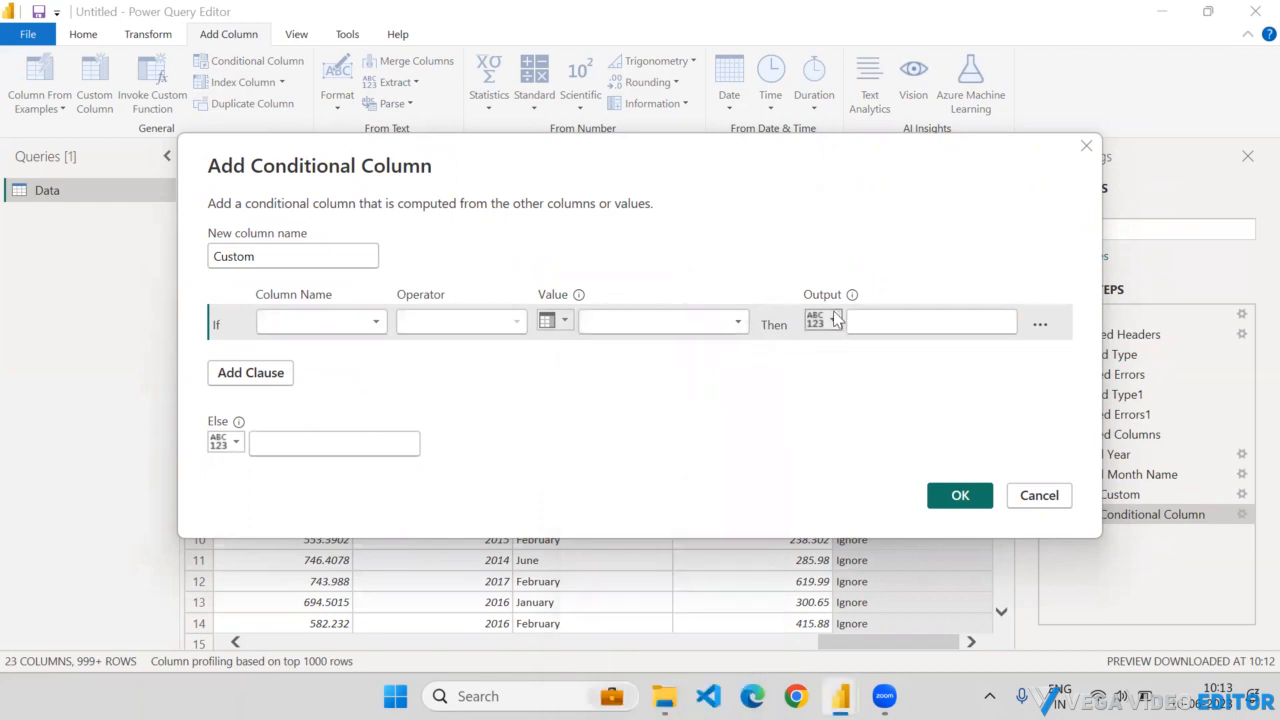
click(376, 322)
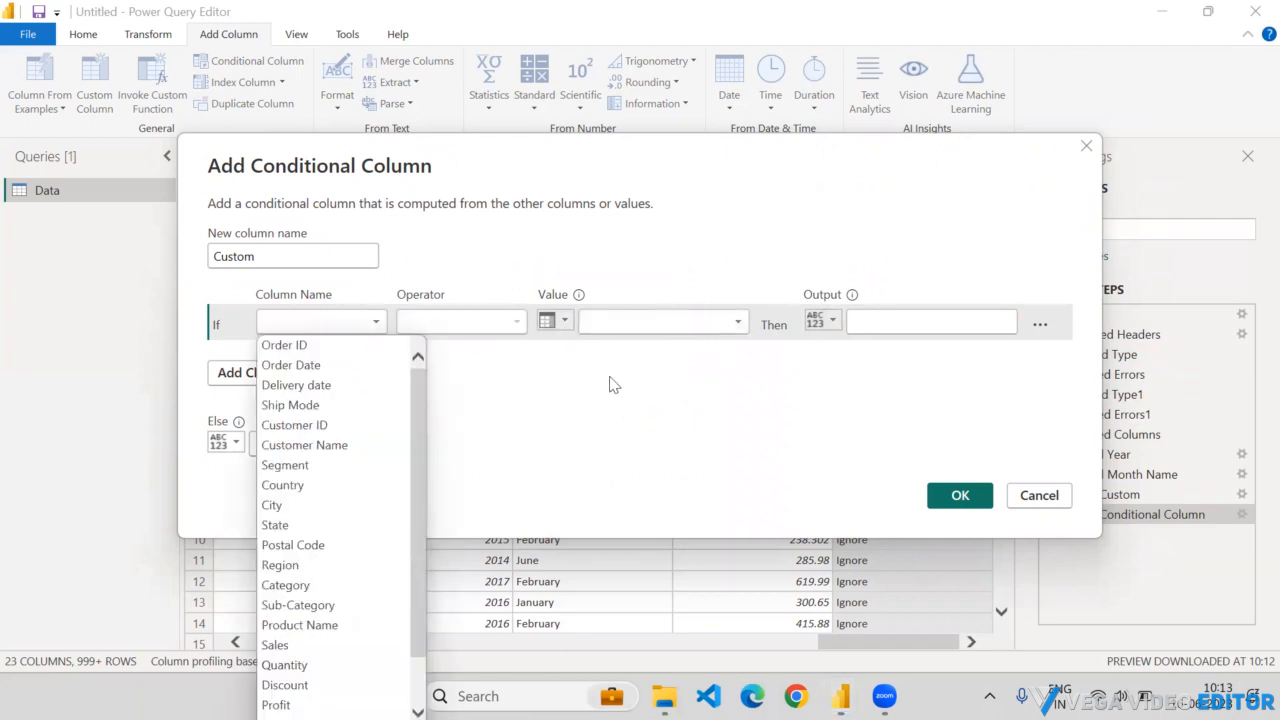
- Switch the new clause's output to a column selection and choose the City column
click(833, 322)
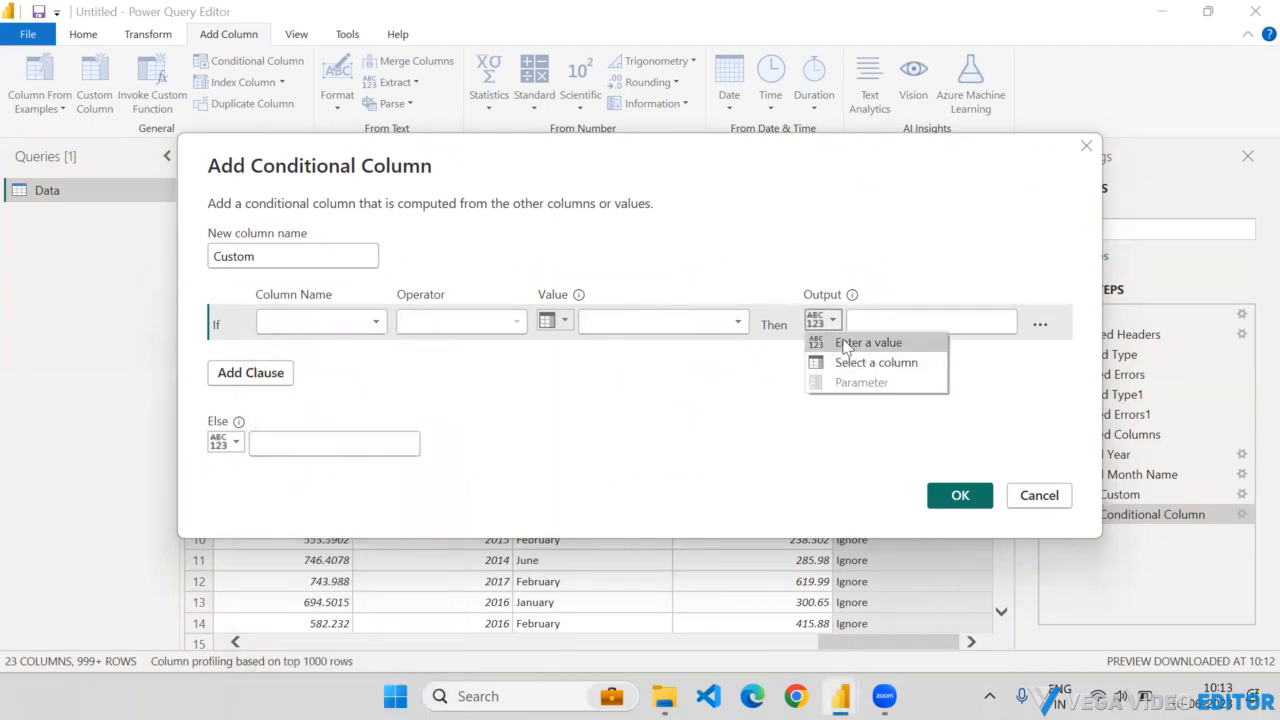
click(846, 344)
click(891, 324)
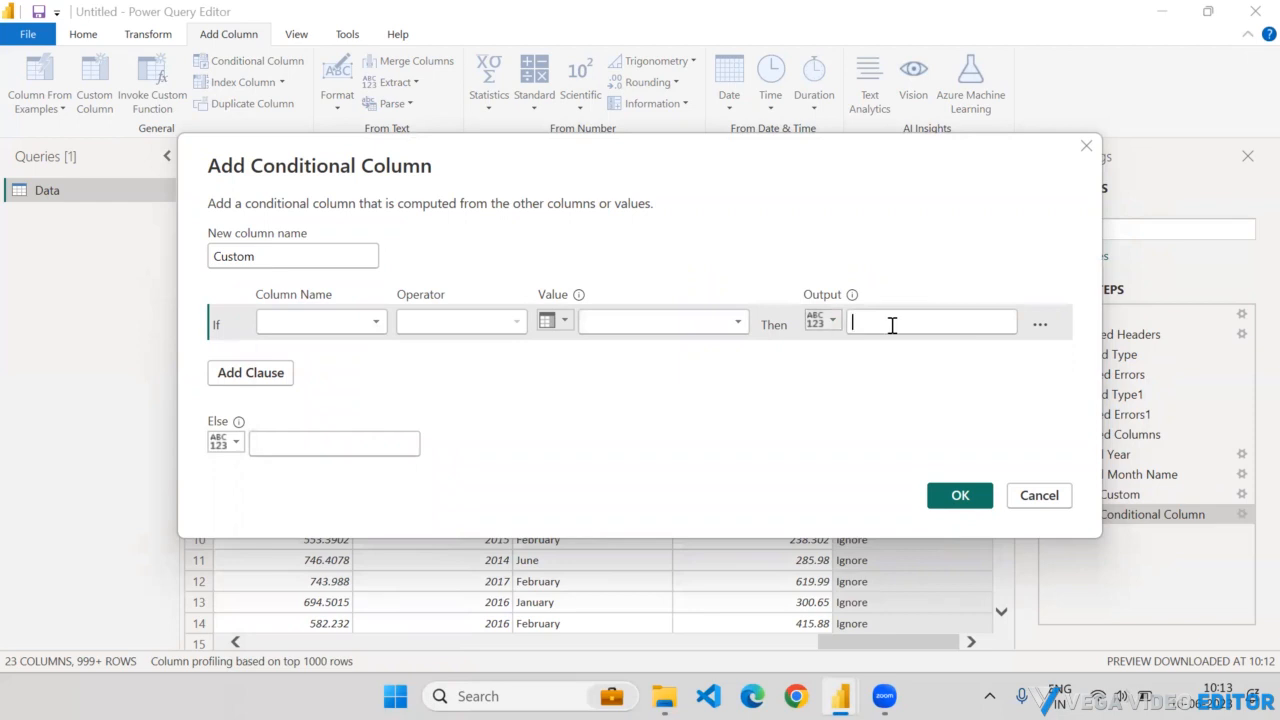
click(830, 322)
click(838, 364)
click(933, 321)
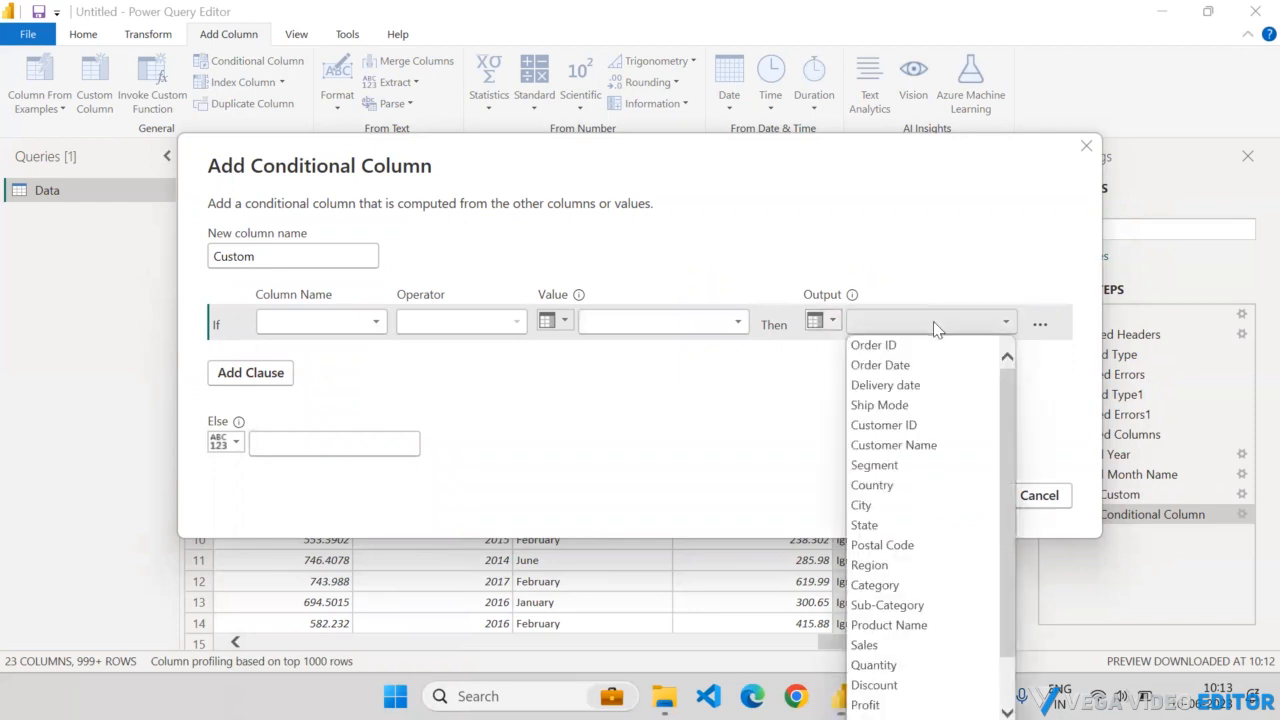
click(903, 508)
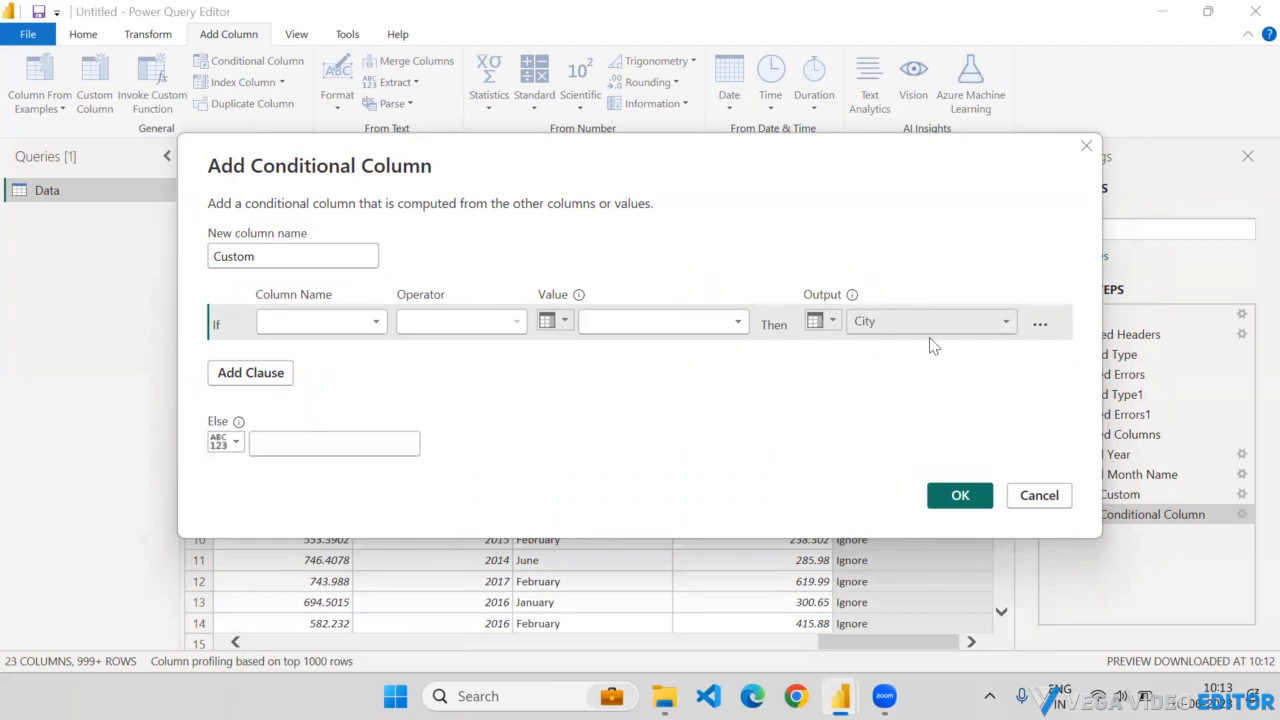
- Switch the Else result to a column selection, view its column choices, and cancel the conditional column
click(236, 442)
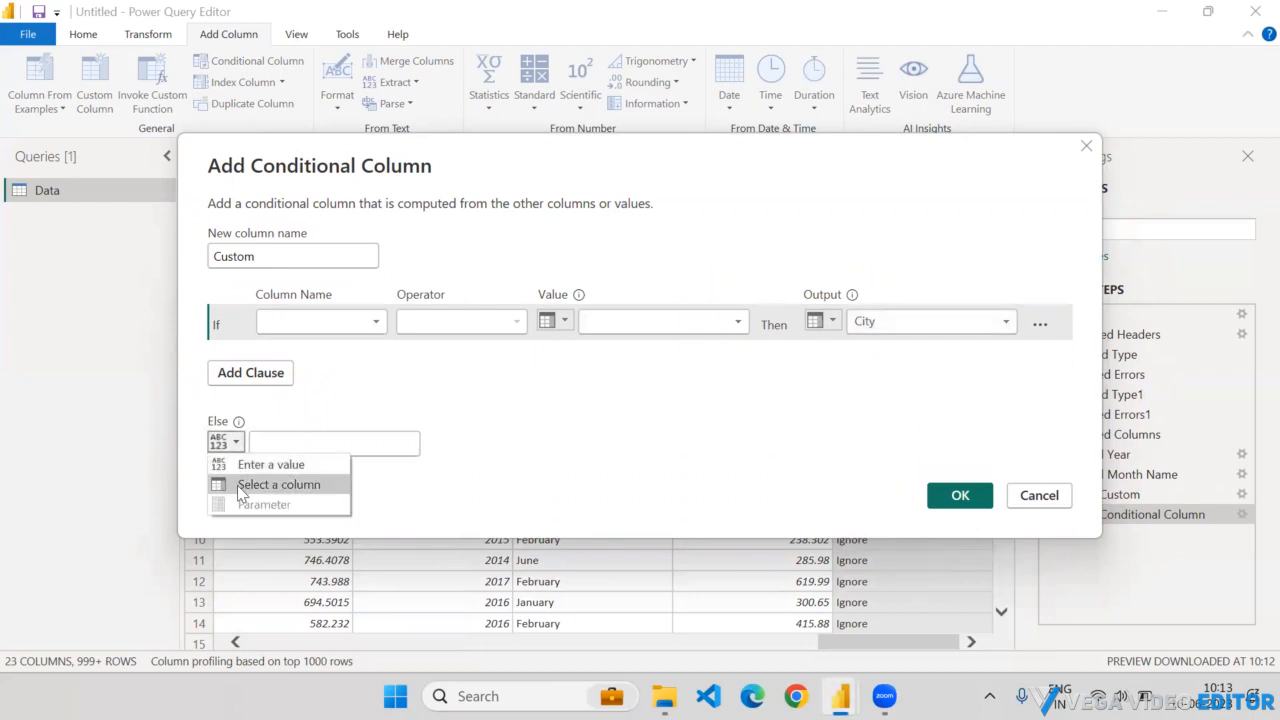
click(238, 485)
click(356, 444)
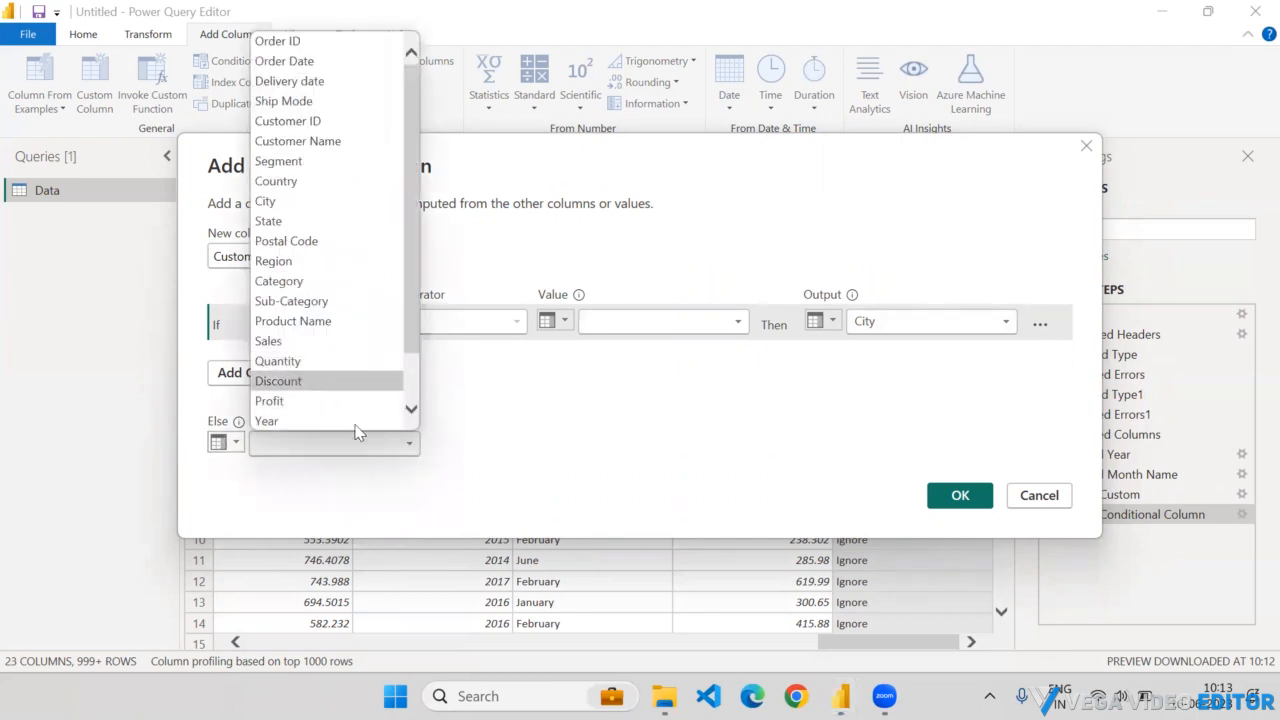
click(651, 446)
click(1037, 495)
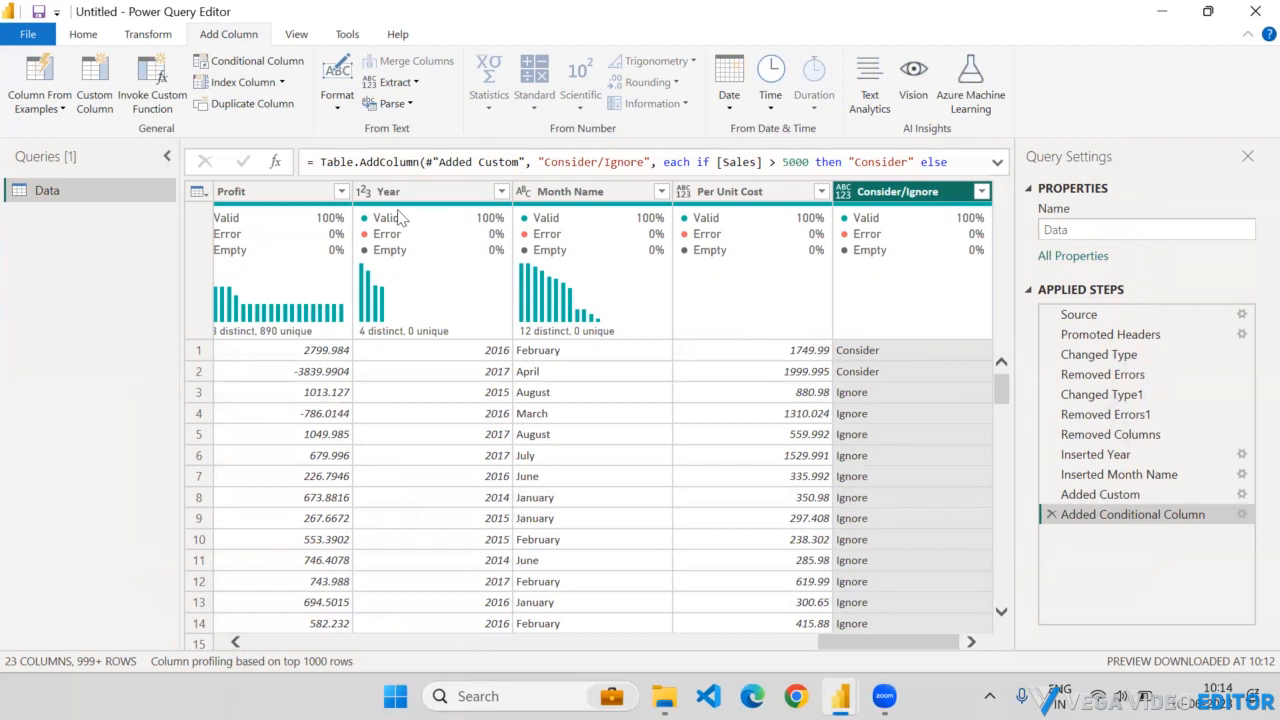
- Add an index column starting from 0 to the Data table, review it, and remove its applied step
click(281, 81)
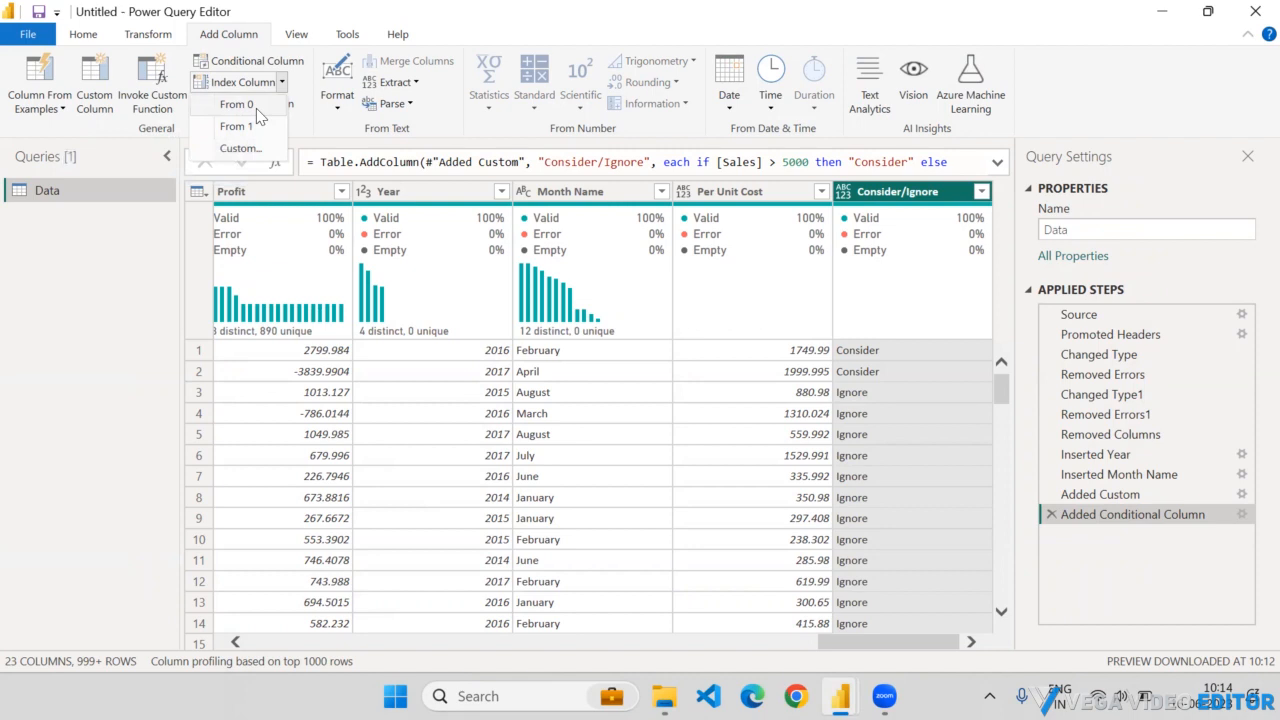
click(256, 108)
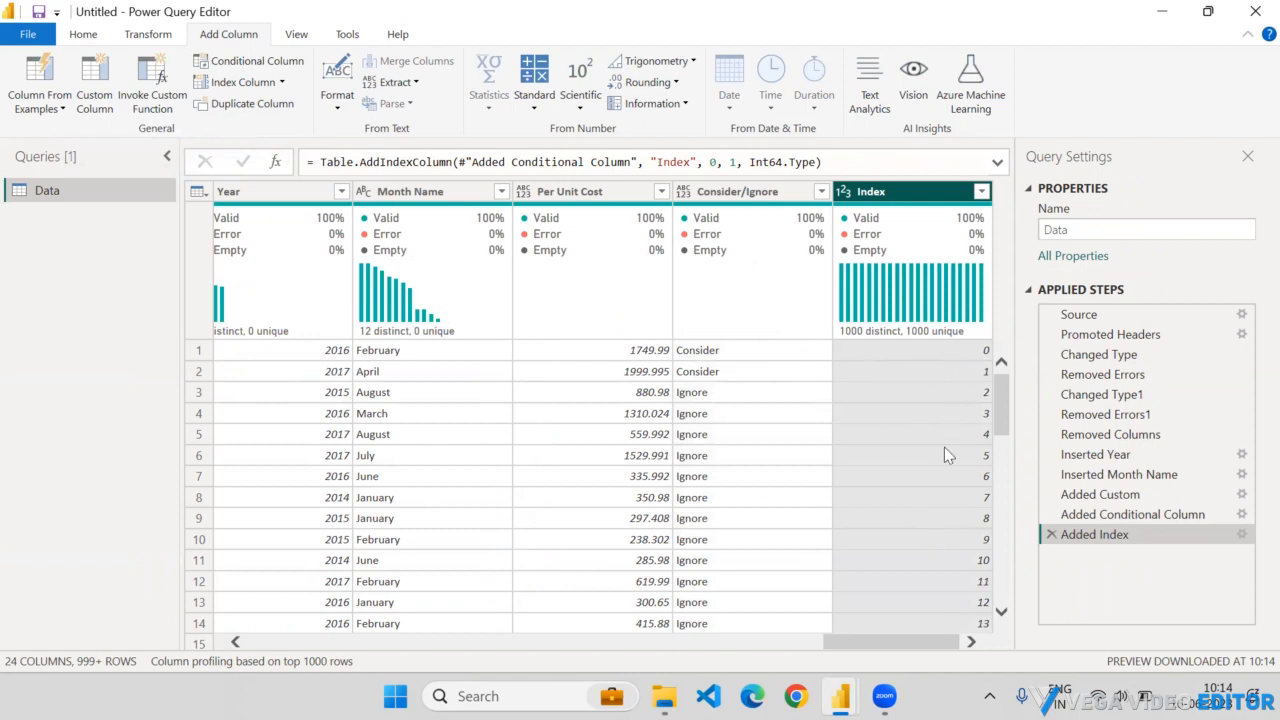
drag(1002, 388, 1006, 314)
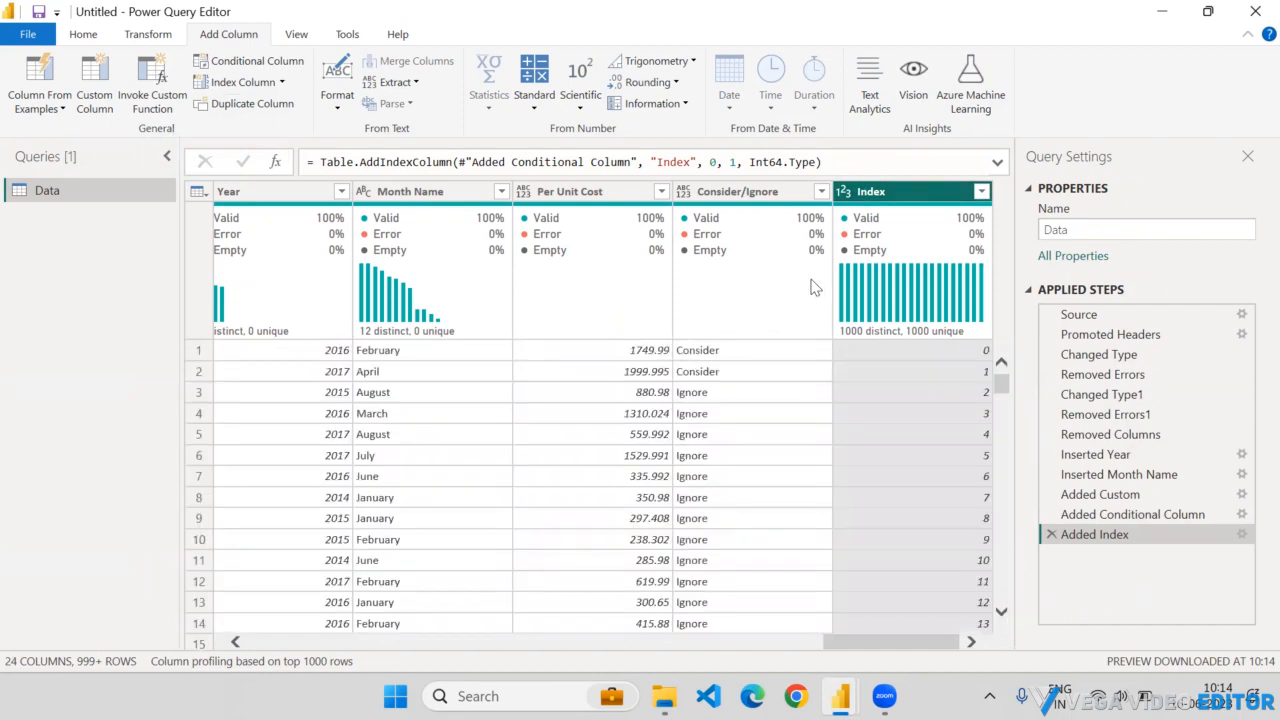
click(1051, 535)
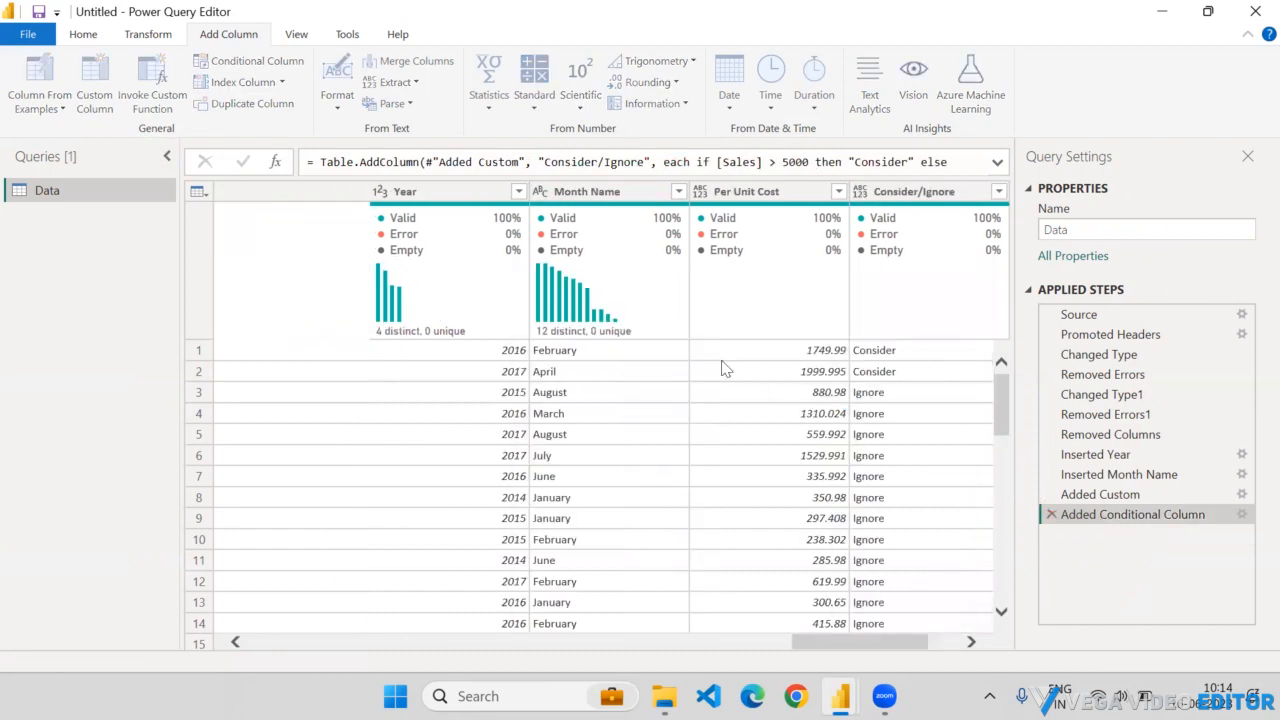
- Add an index column starting from 1 to the Data table and remove its applied step
click(282, 82)
click(251, 126)
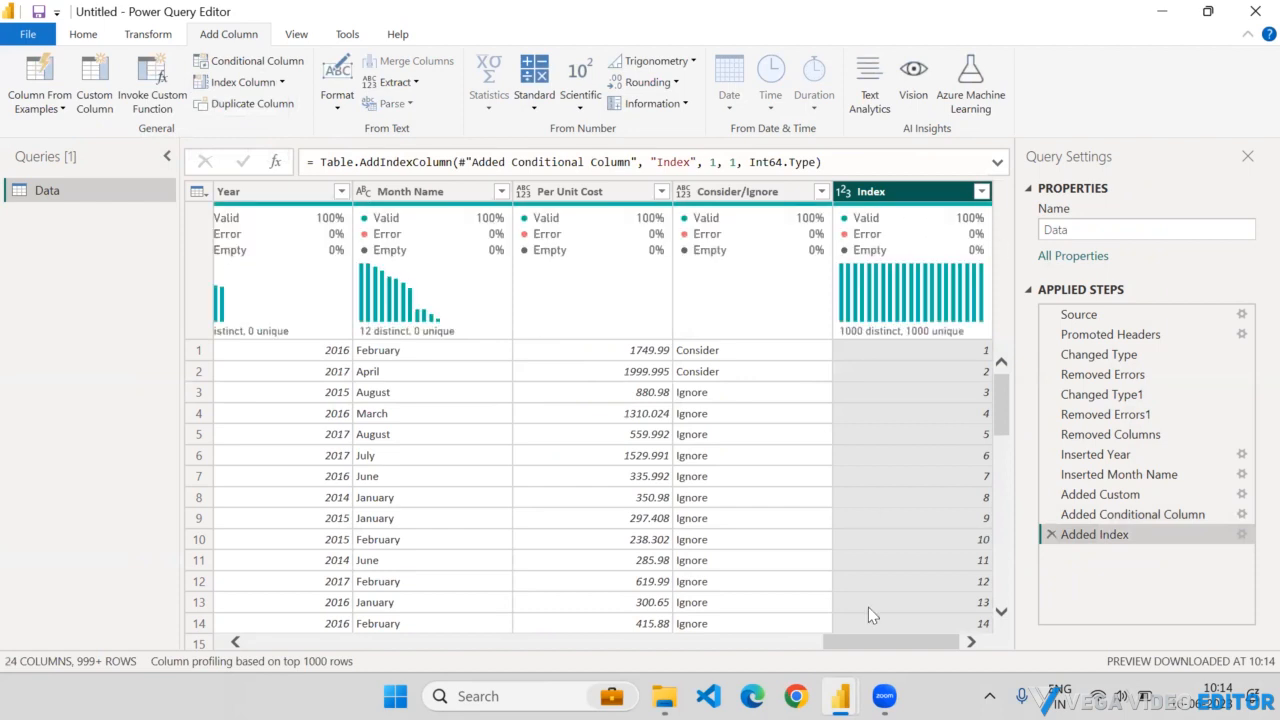
click(1051, 535)
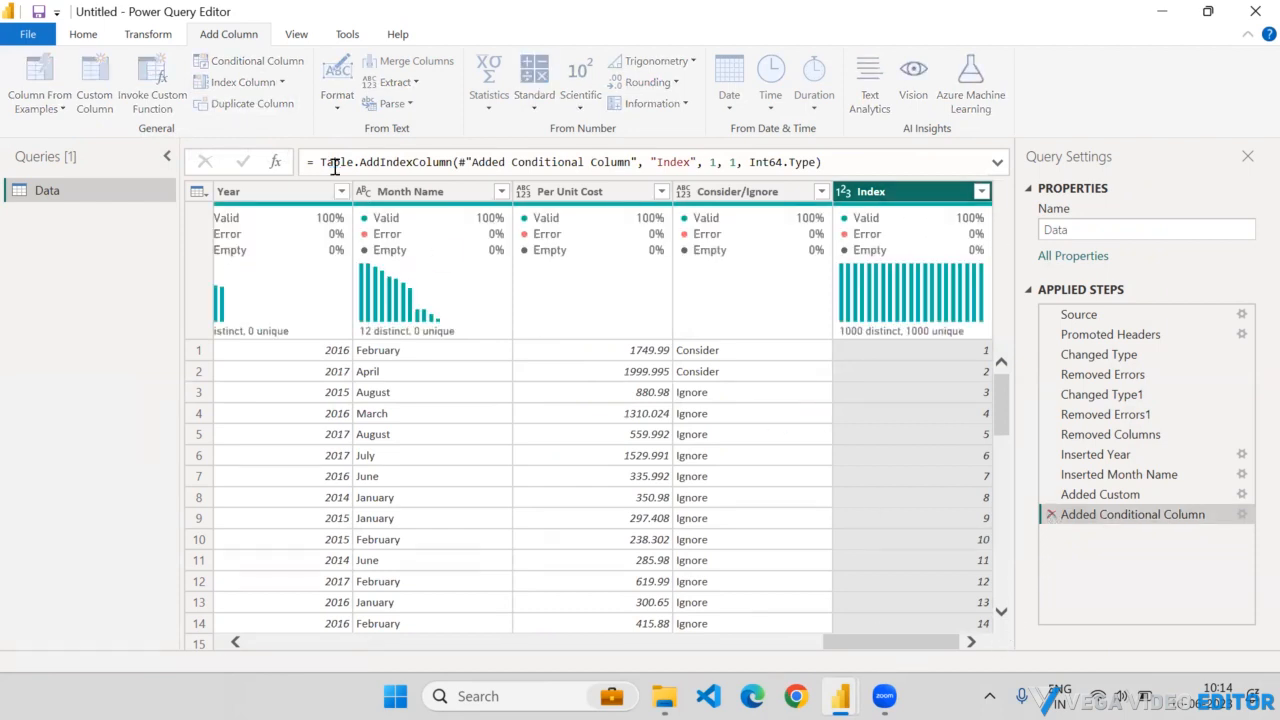
- Add a custom index column with starting index 100 and increment 5, and remove its applied step
click(282, 82)
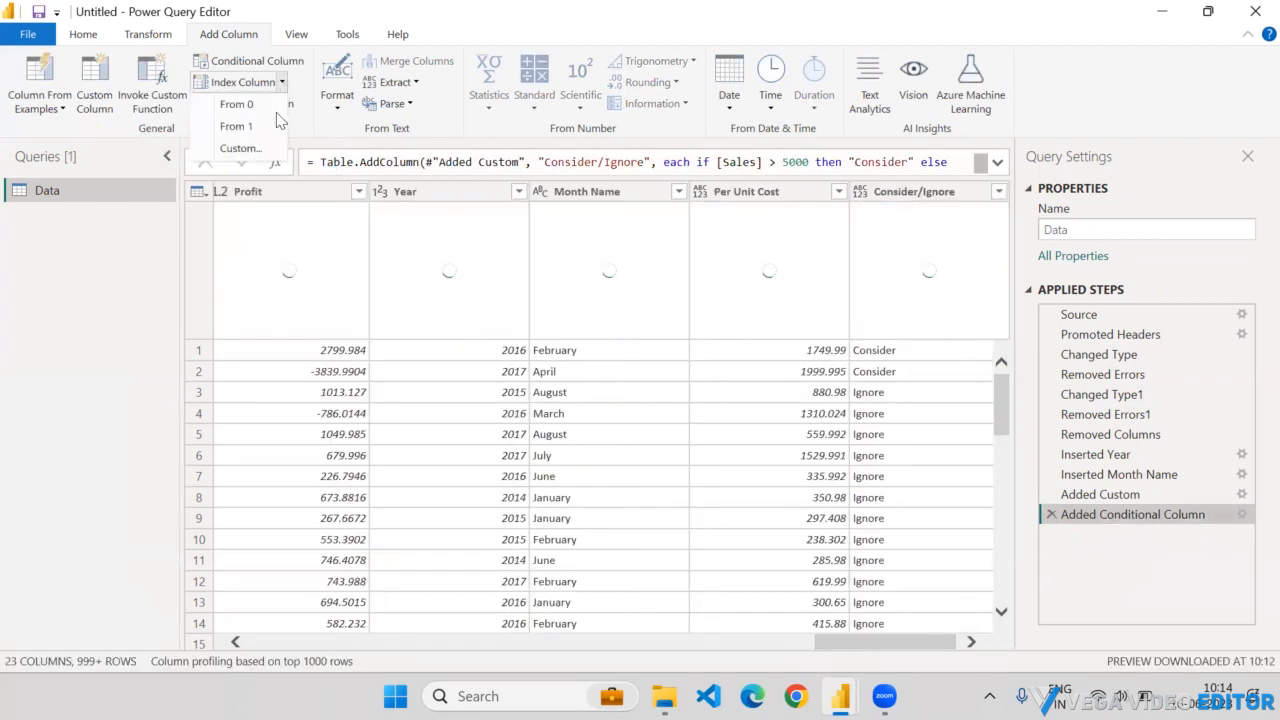
click(240, 148)
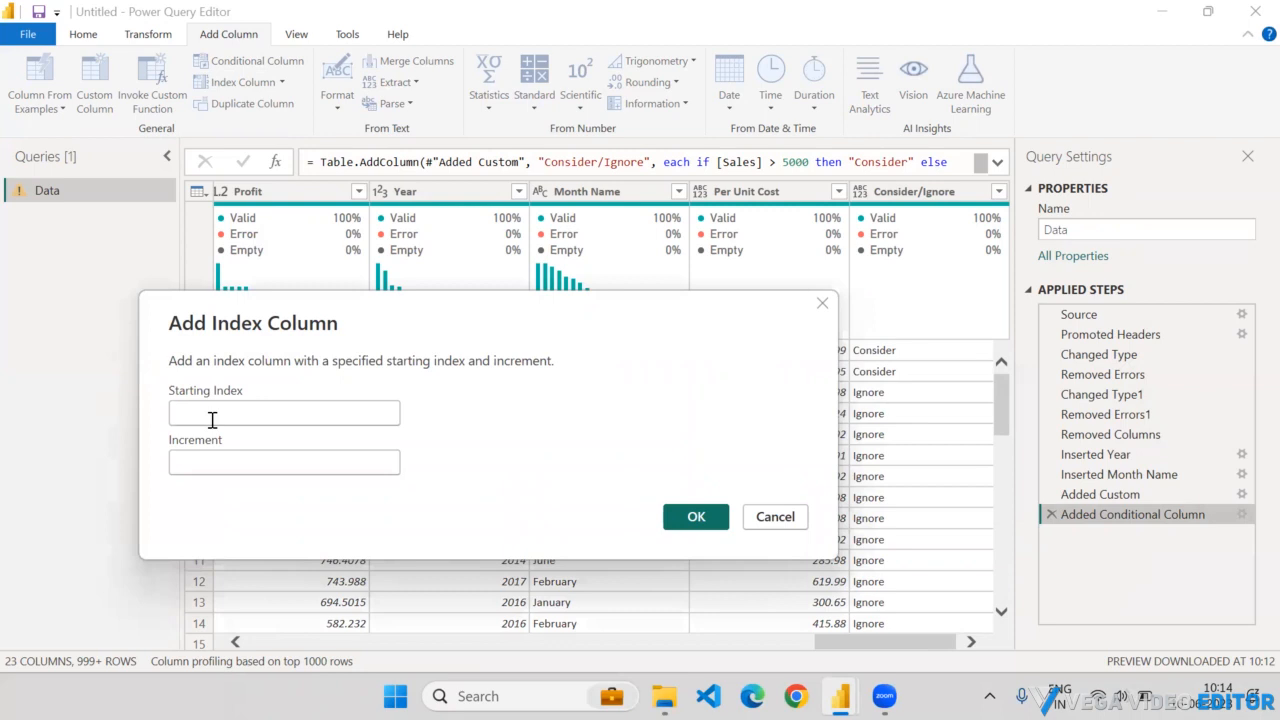
text(100)
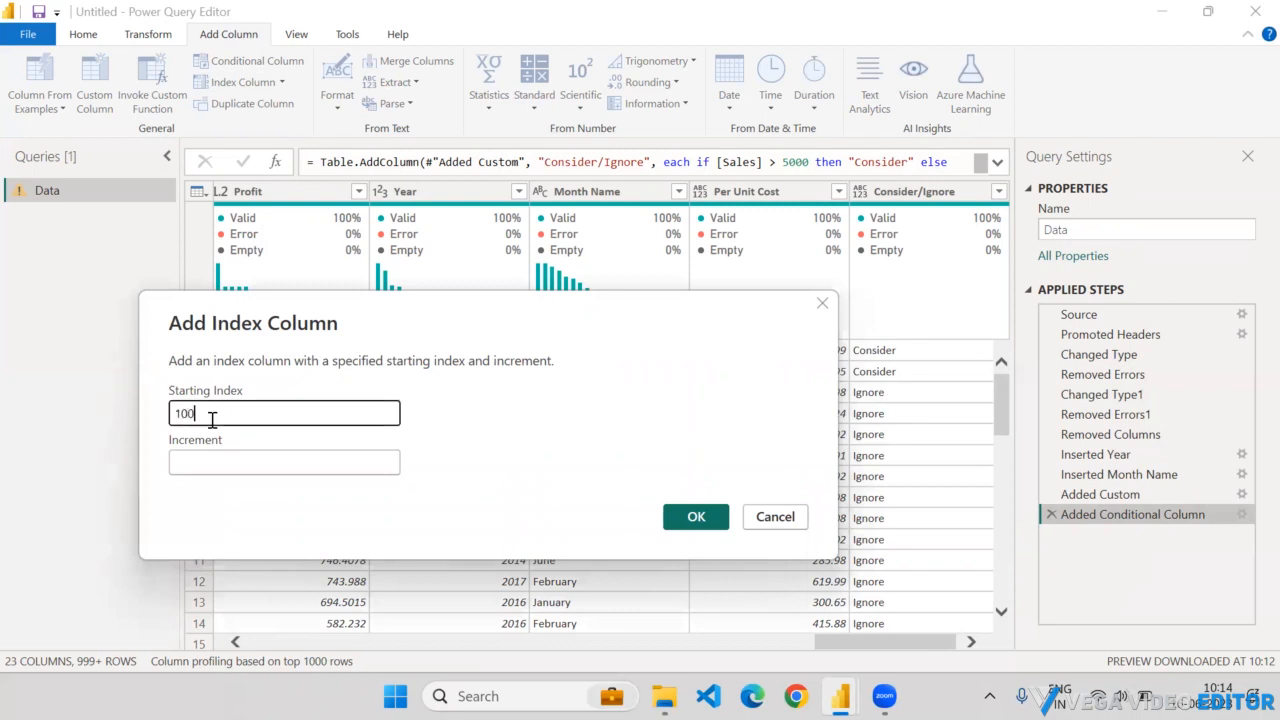
click(266, 464)
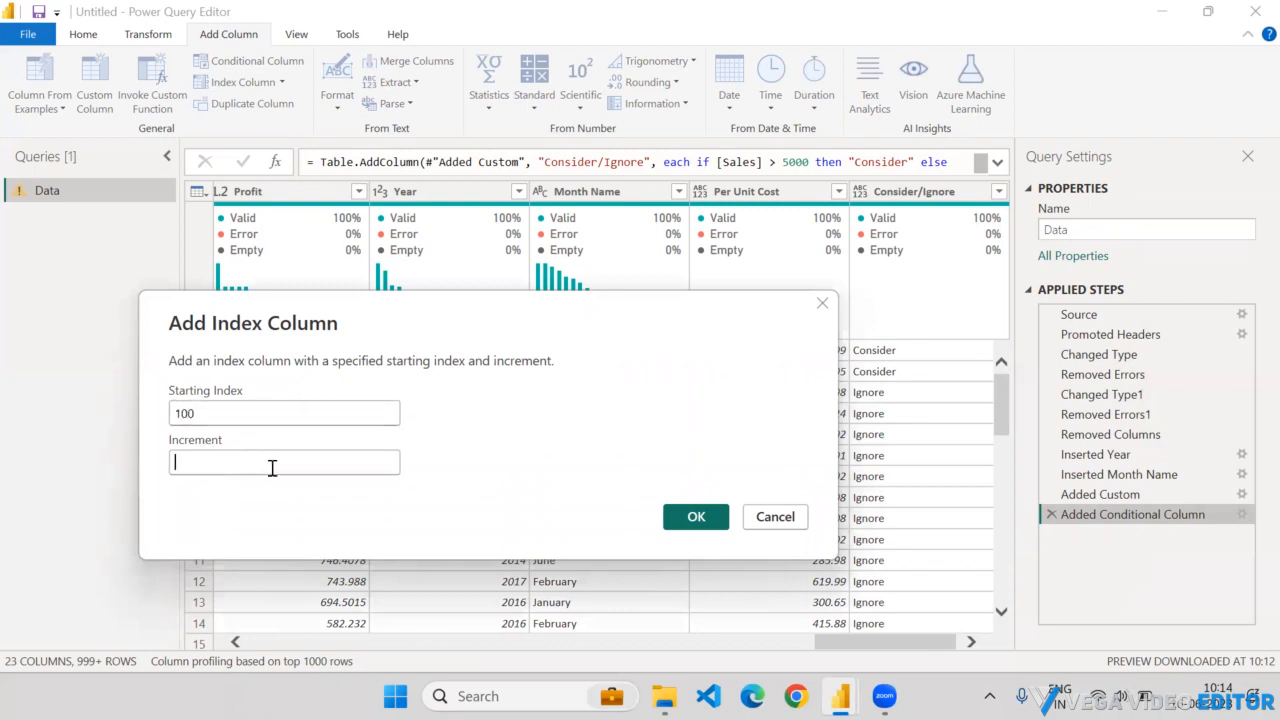
text(5)
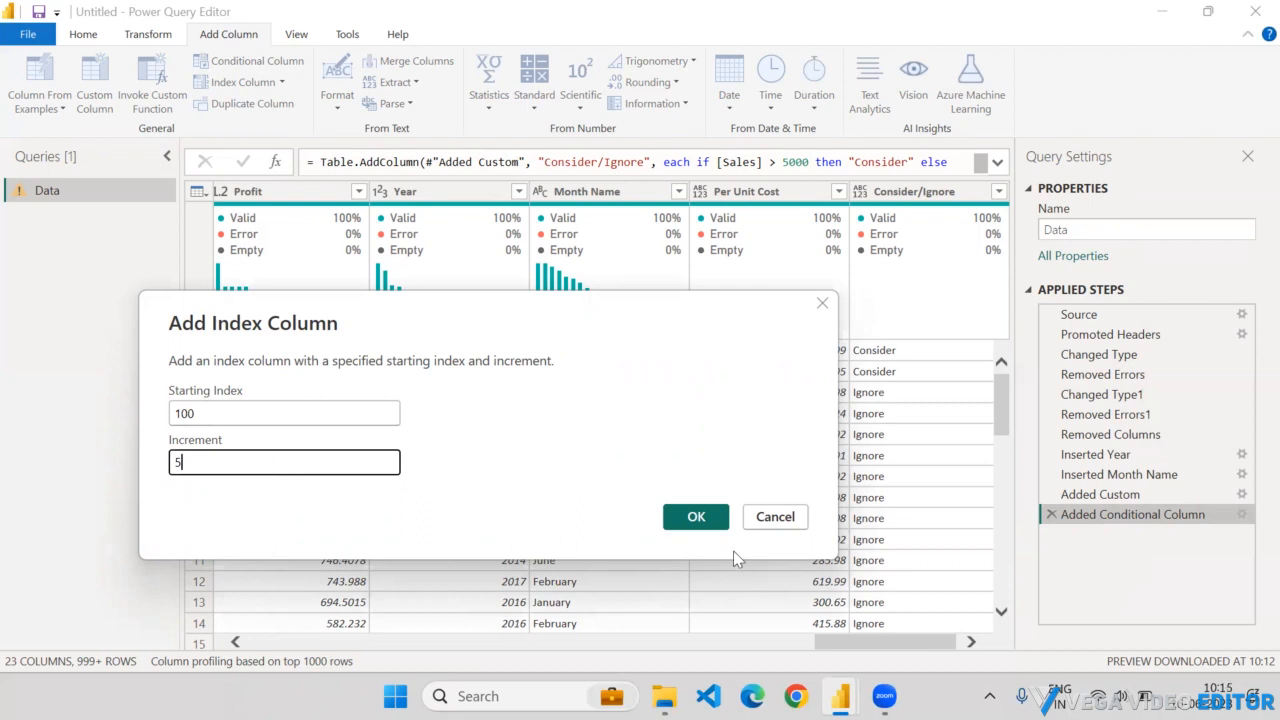
click(712, 516)
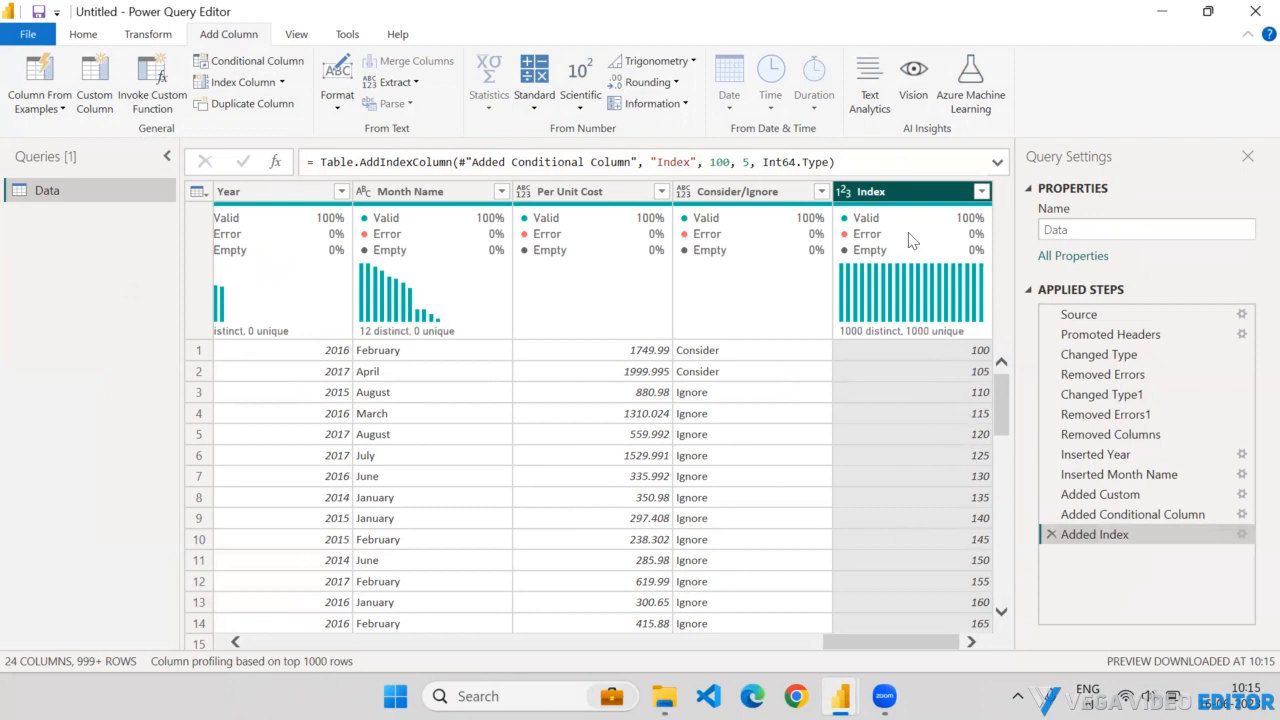
click(1050, 534)
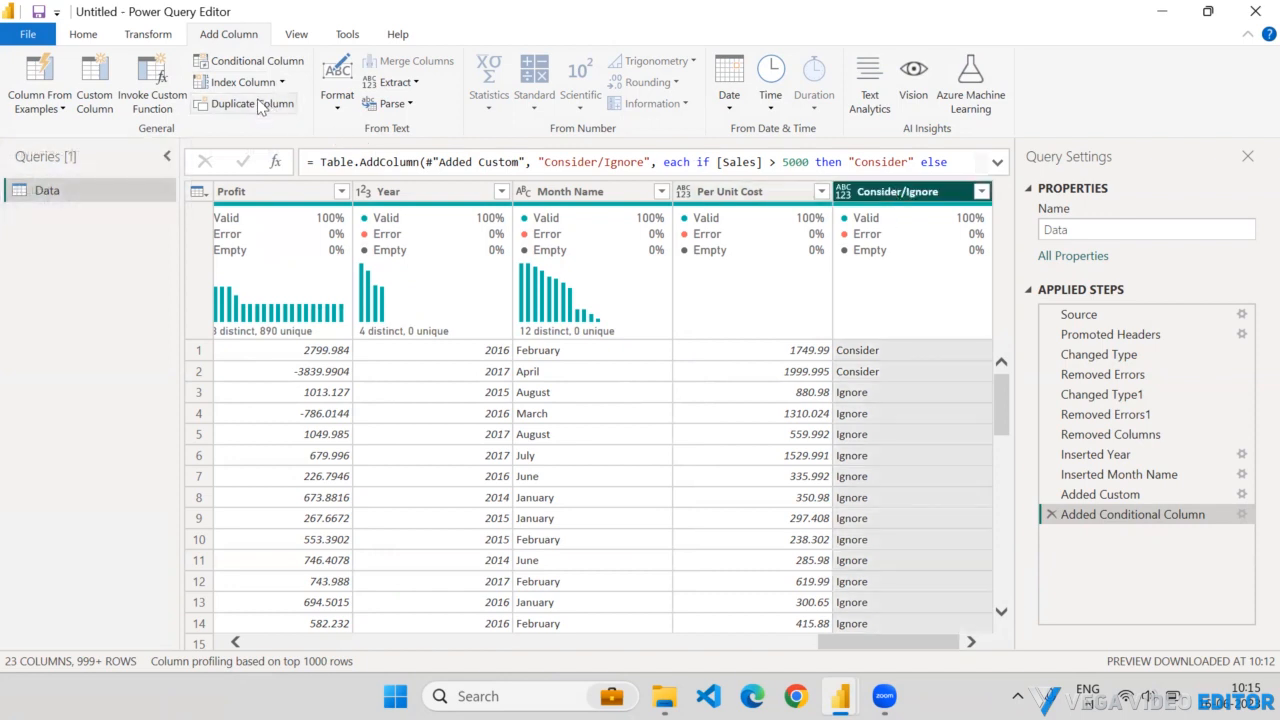
- Duplicate the Consider/Ignore column and remove the applied step for the copy
click(257, 103)
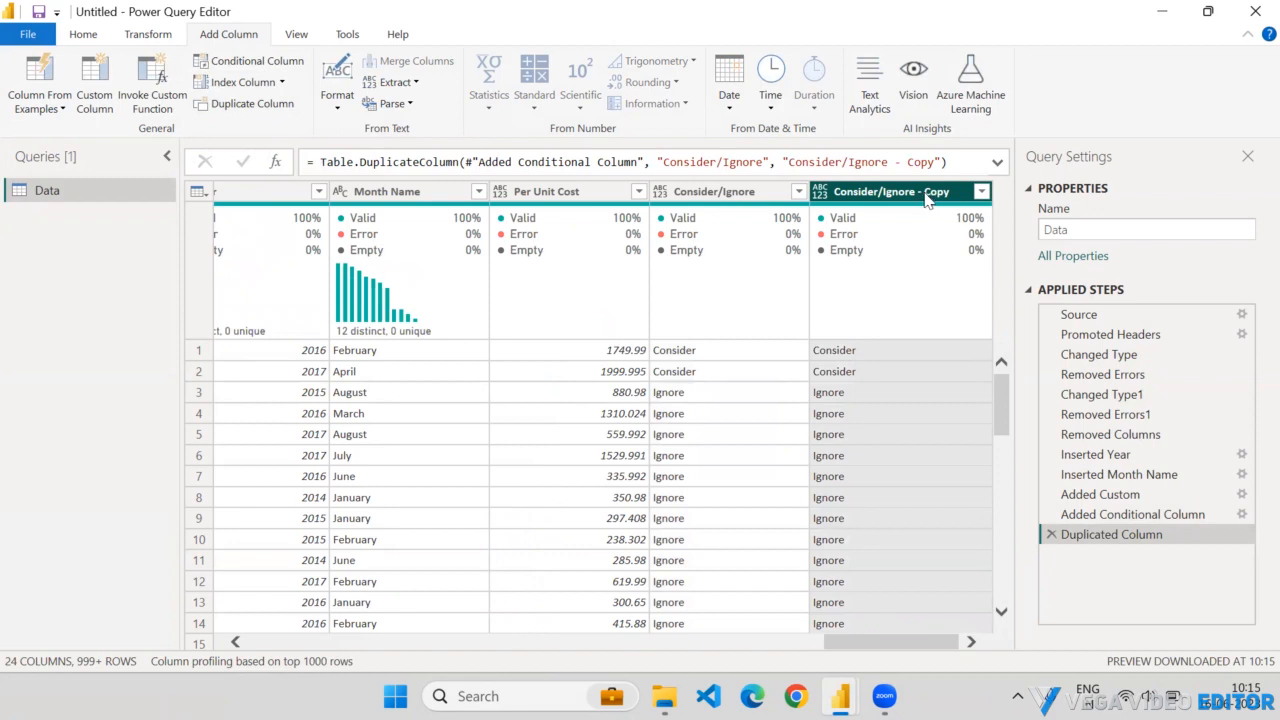
click(1051, 534)
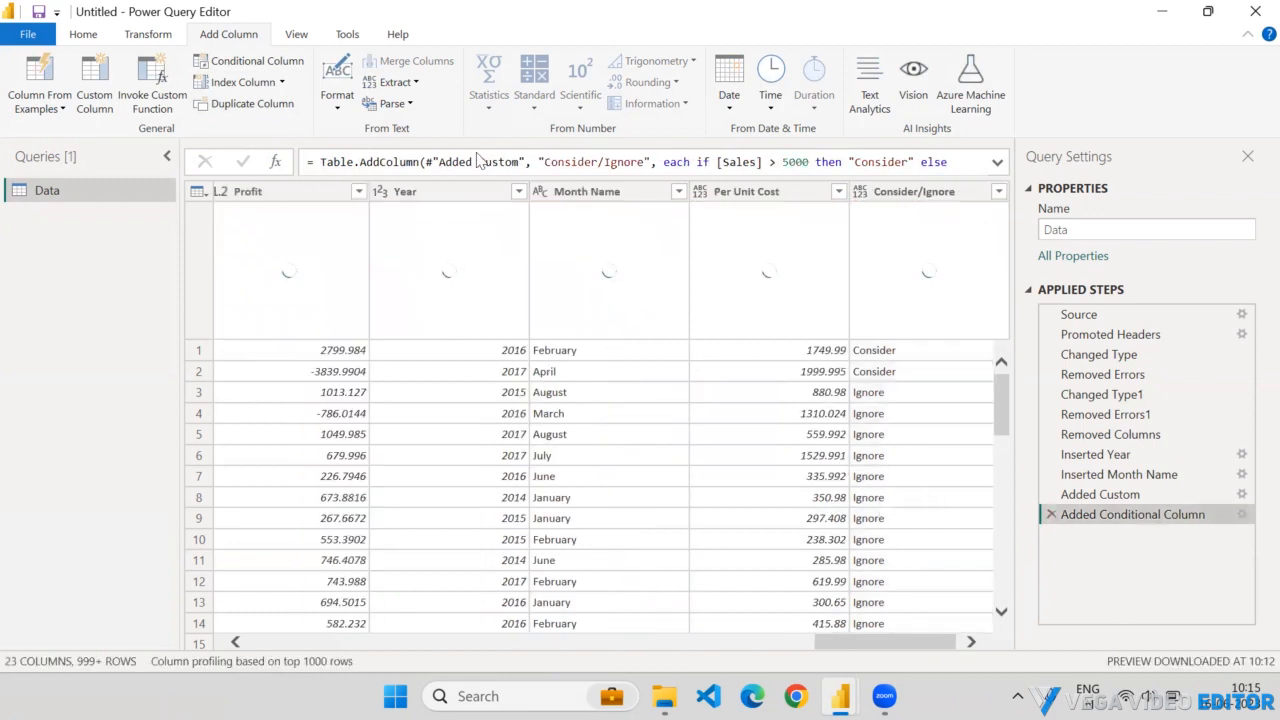
click(284, 83)
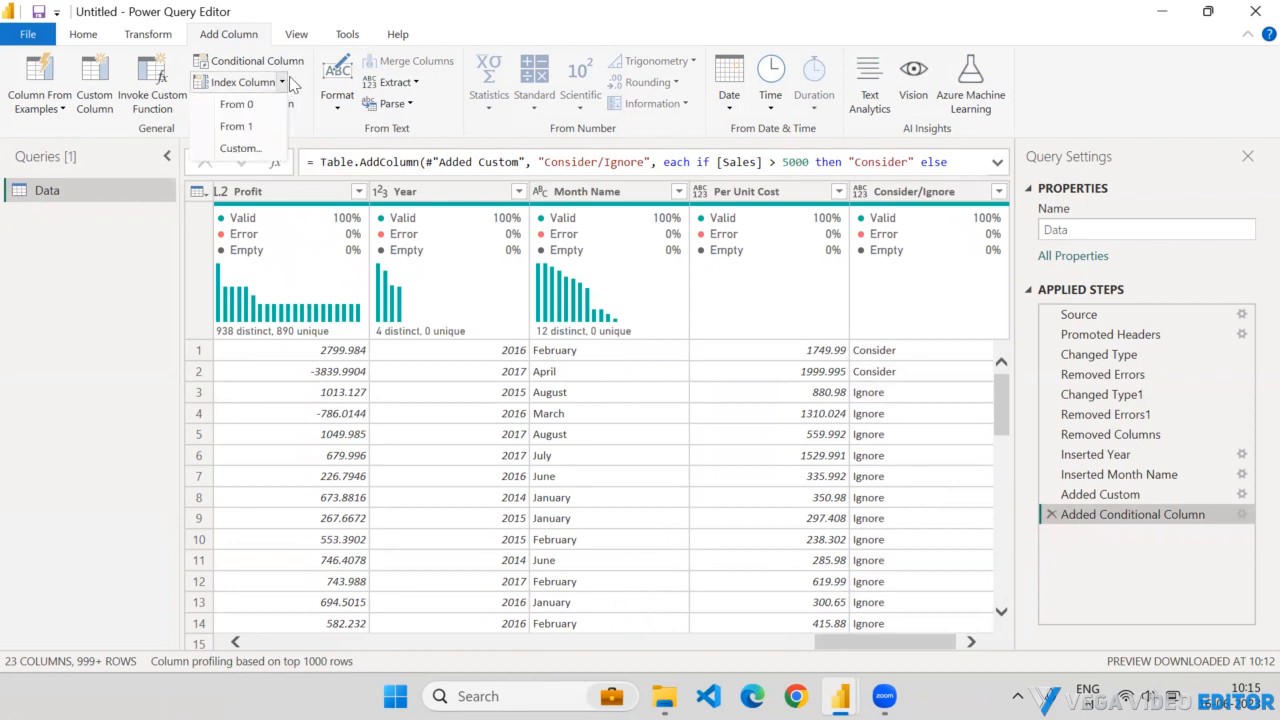
click(291, 80)
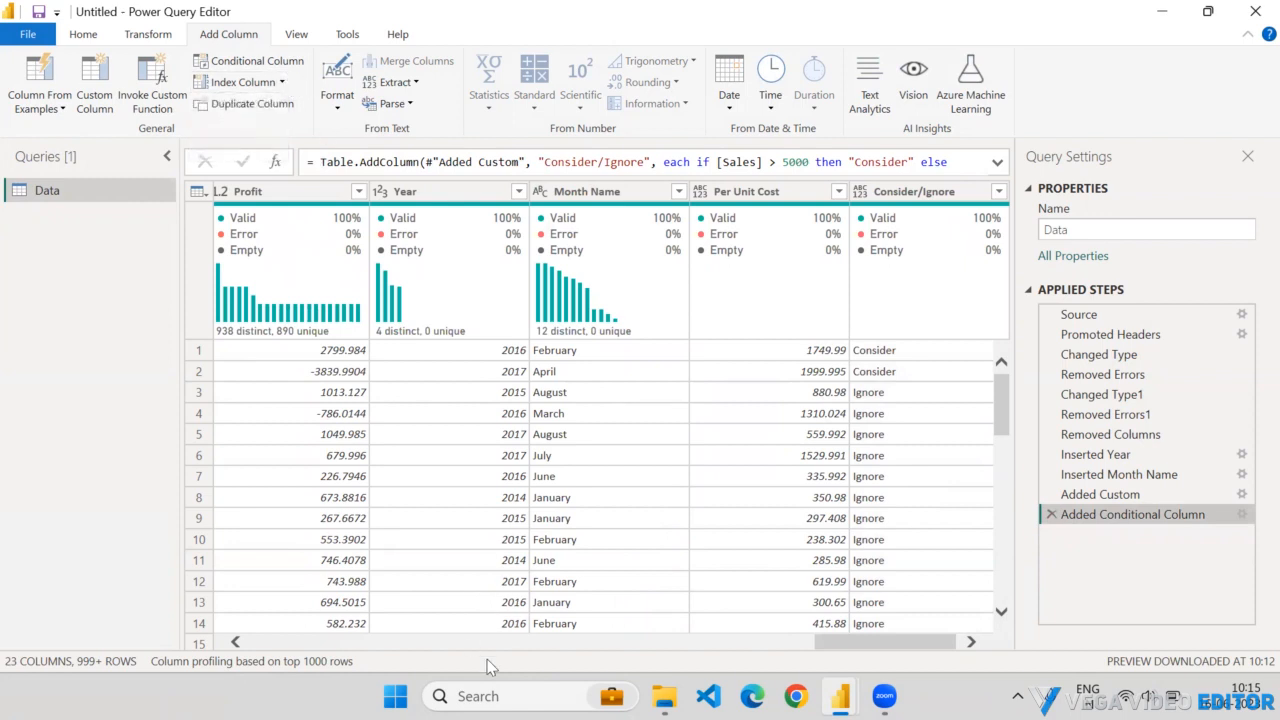
scroll(910, 643, right, 1)
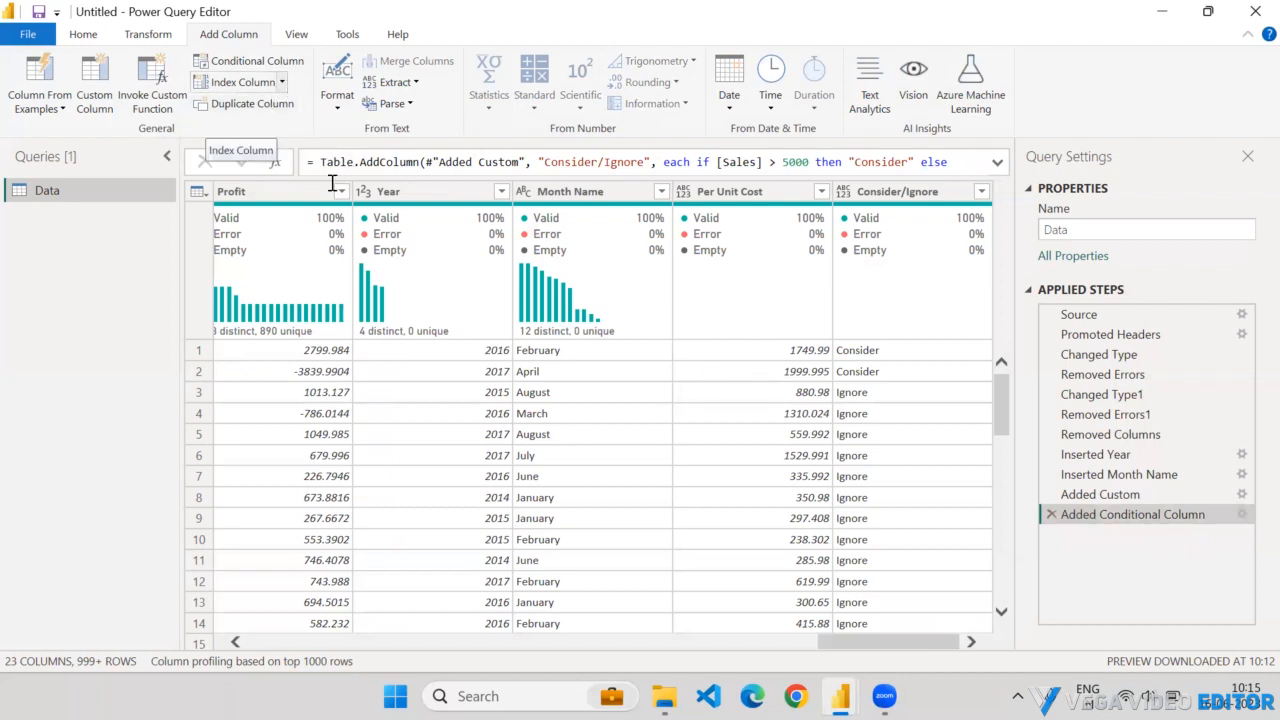
click(283, 82)
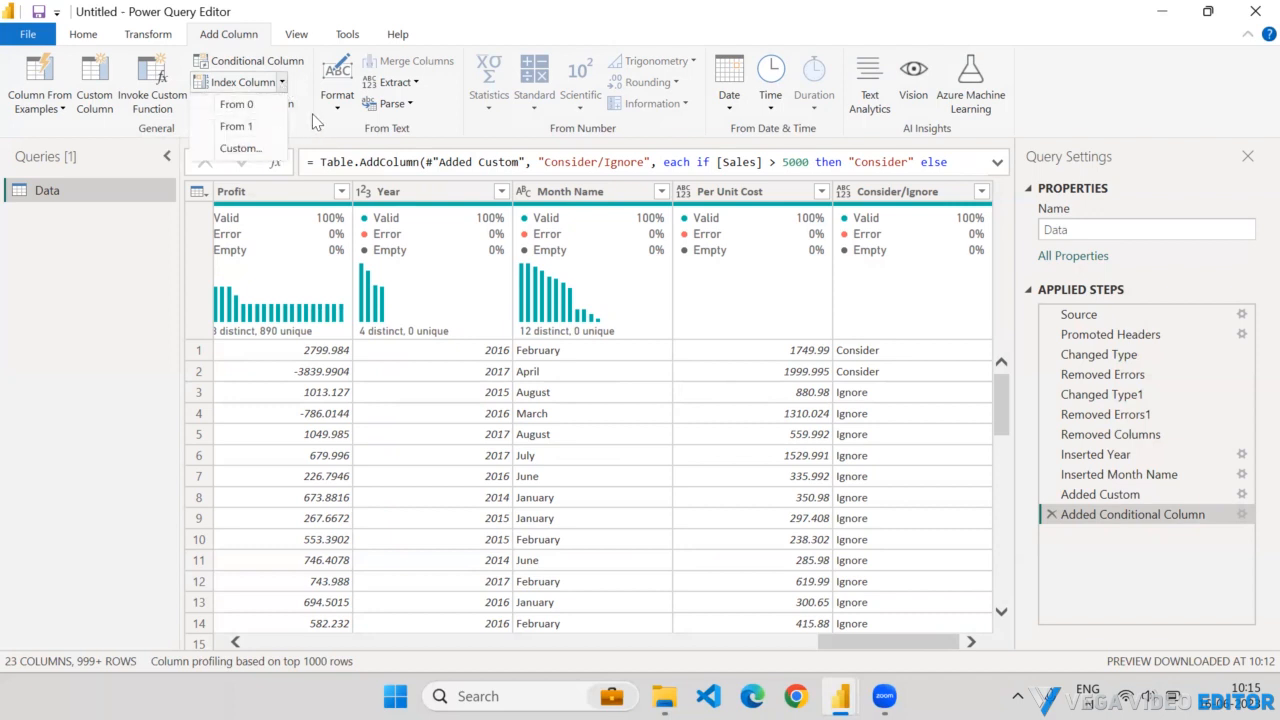
click(309, 104)
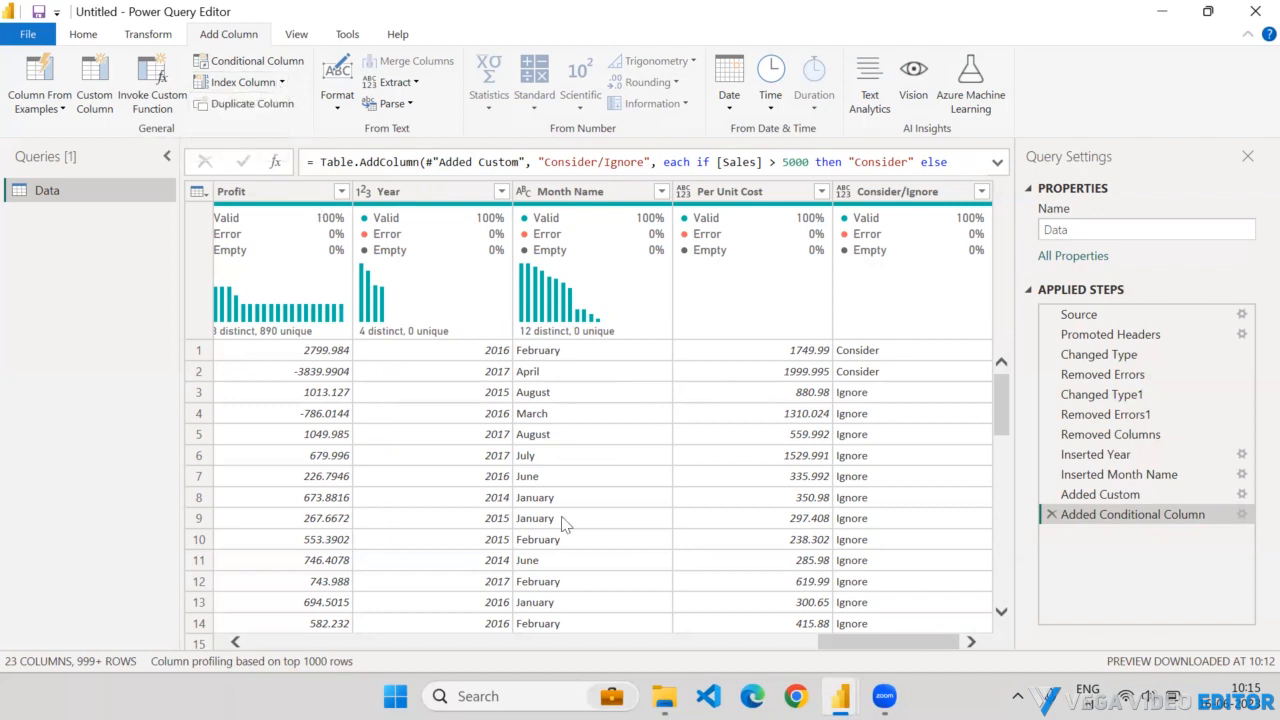
drag(872, 643, 933, 650)
- Add a lowercase column from Consider/Ignore and an UPPERCASE column from that result, and remove both applied steps
click(880, 193)
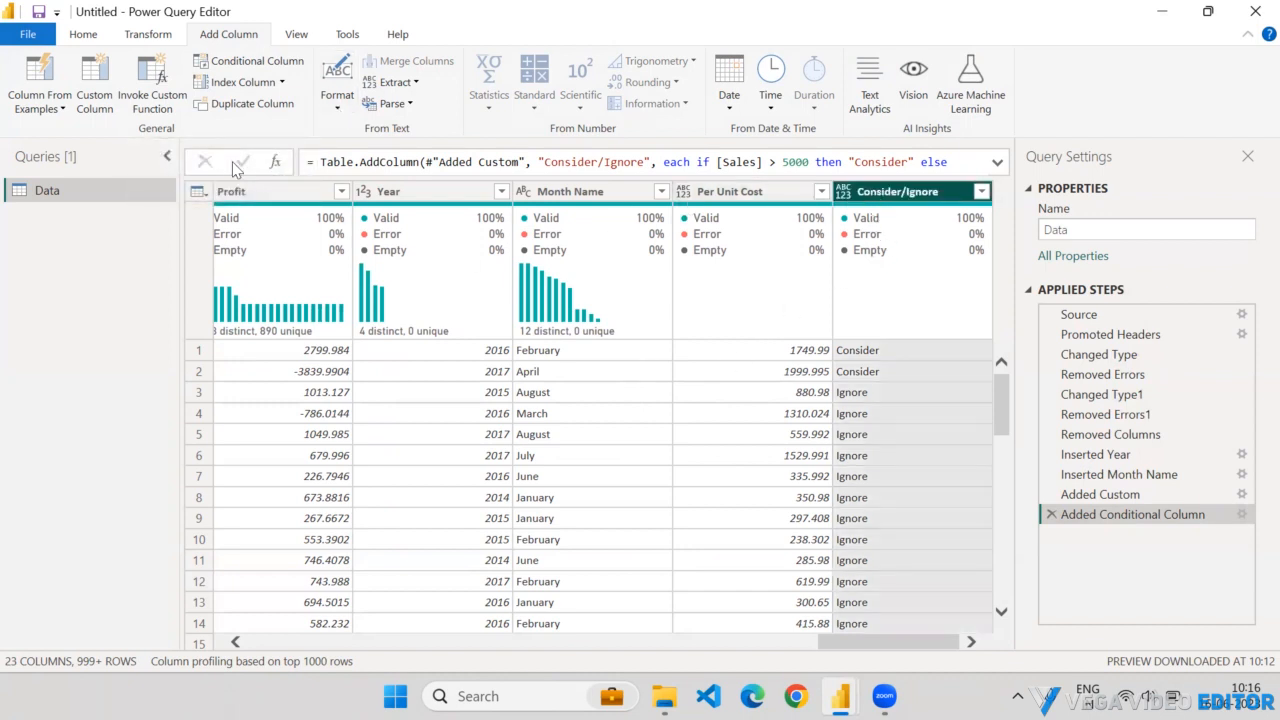
click(338, 106)
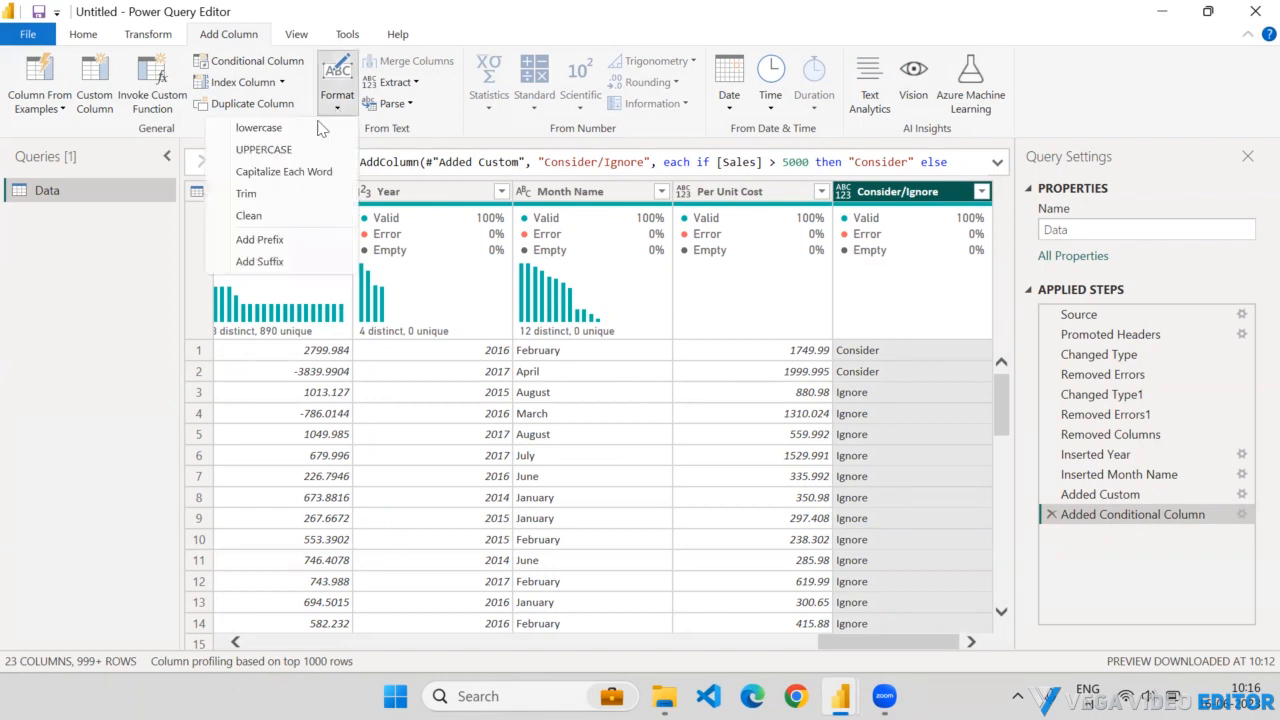
click(258, 128)
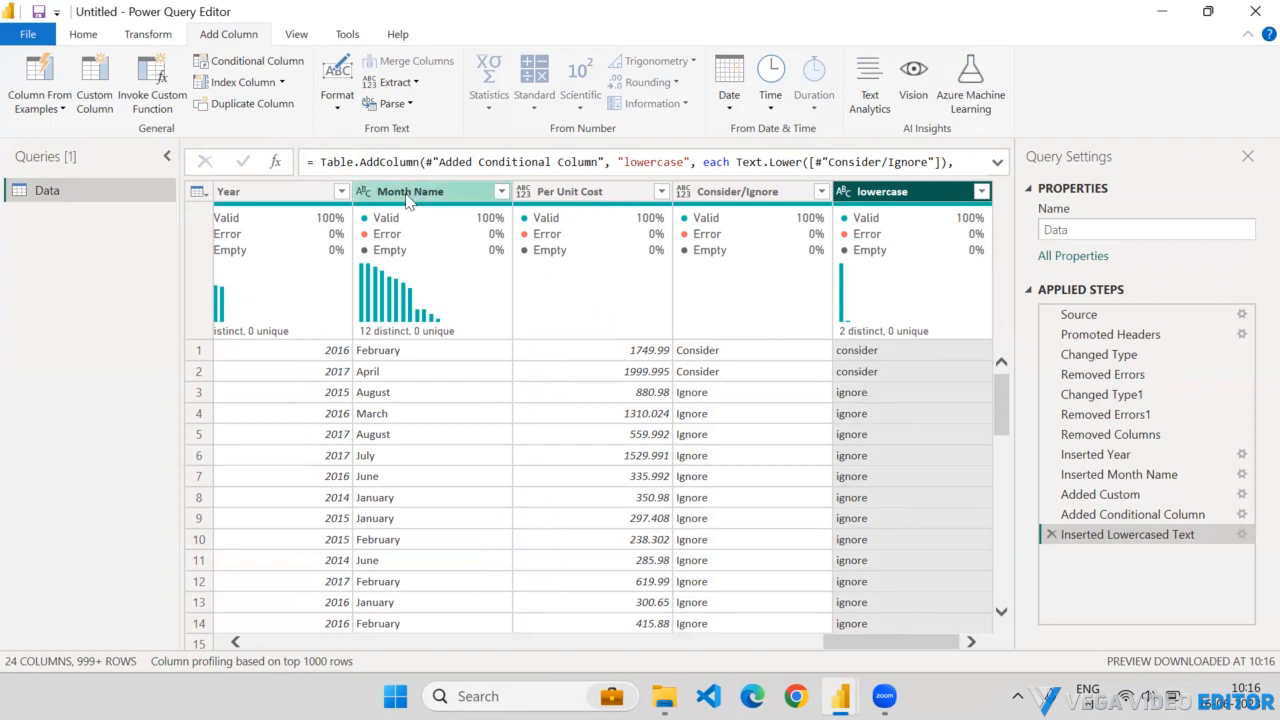
click(333, 110)
click(292, 150)
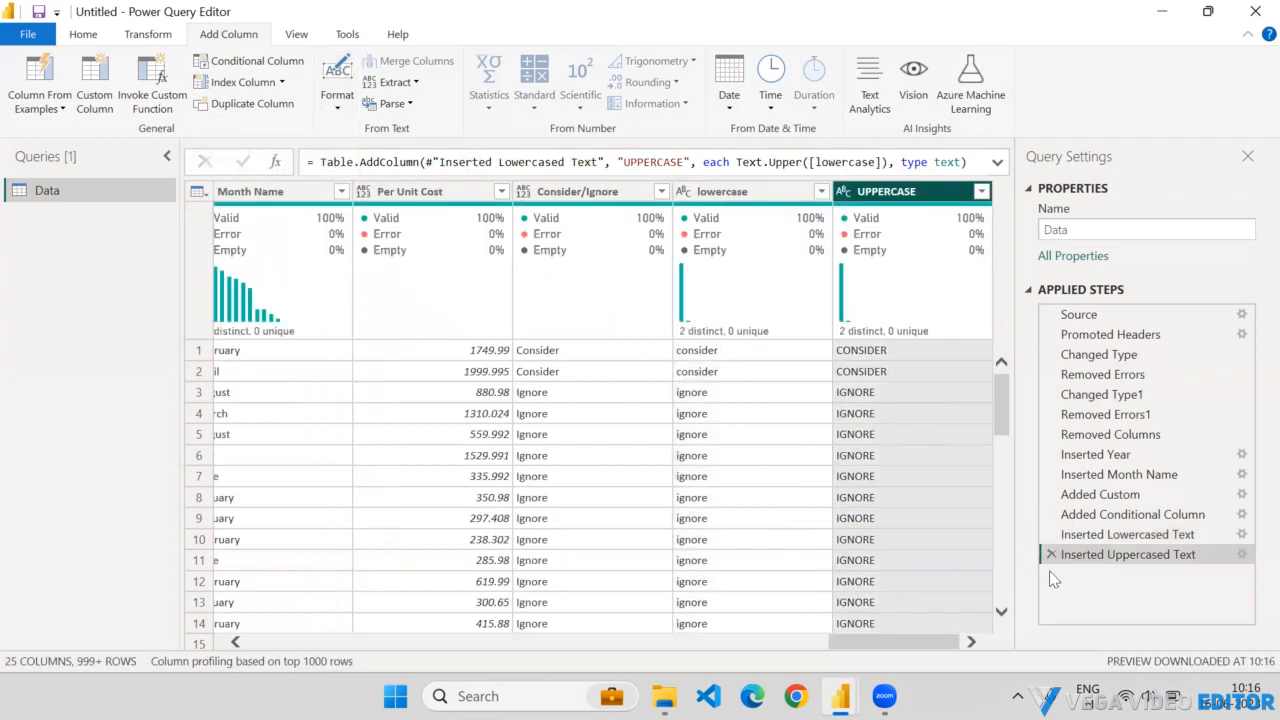
click(1051, 554)
click(1051, 538)
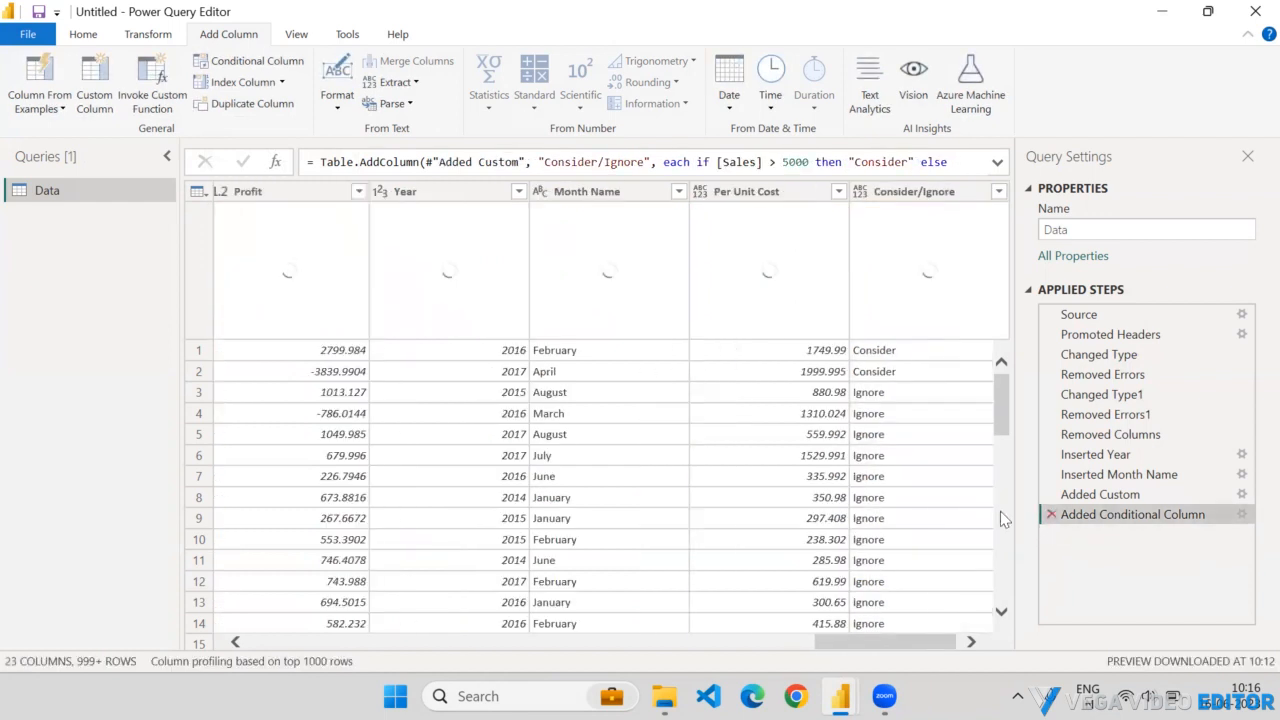
- Select the Month Name column and examine the available transform, text extract and parse options
click(971, 642)
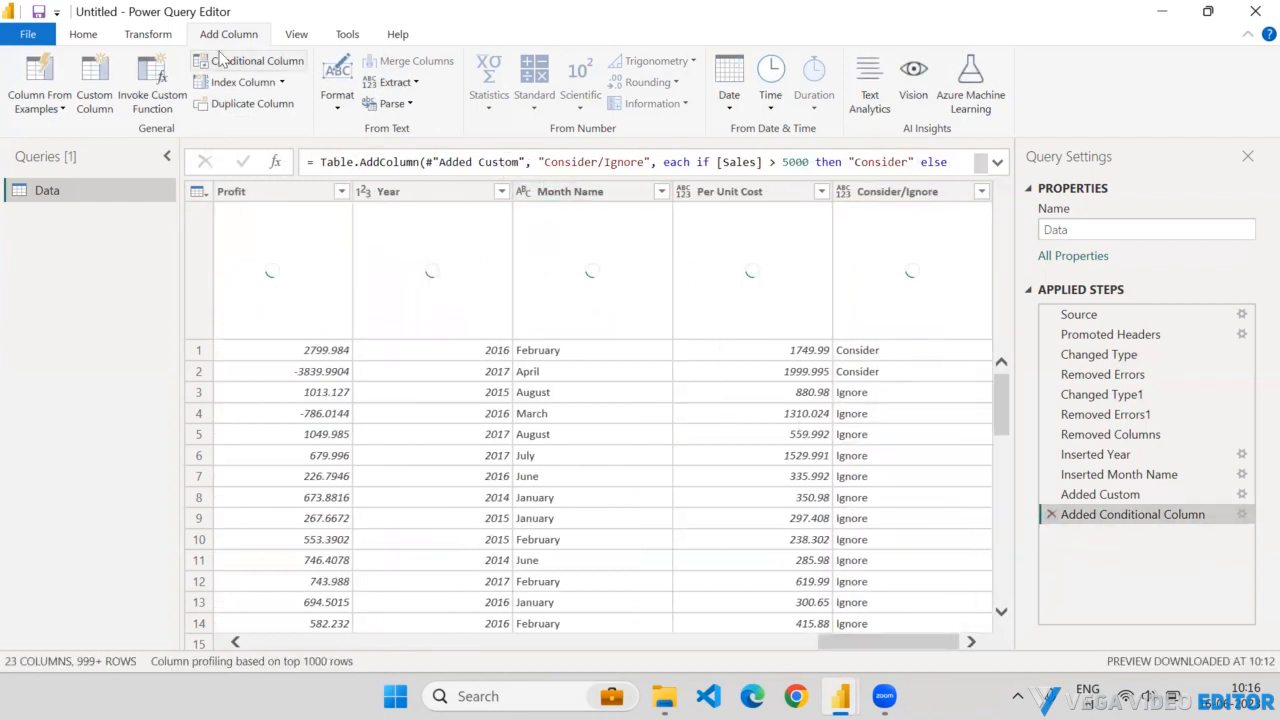
click(609, 188)
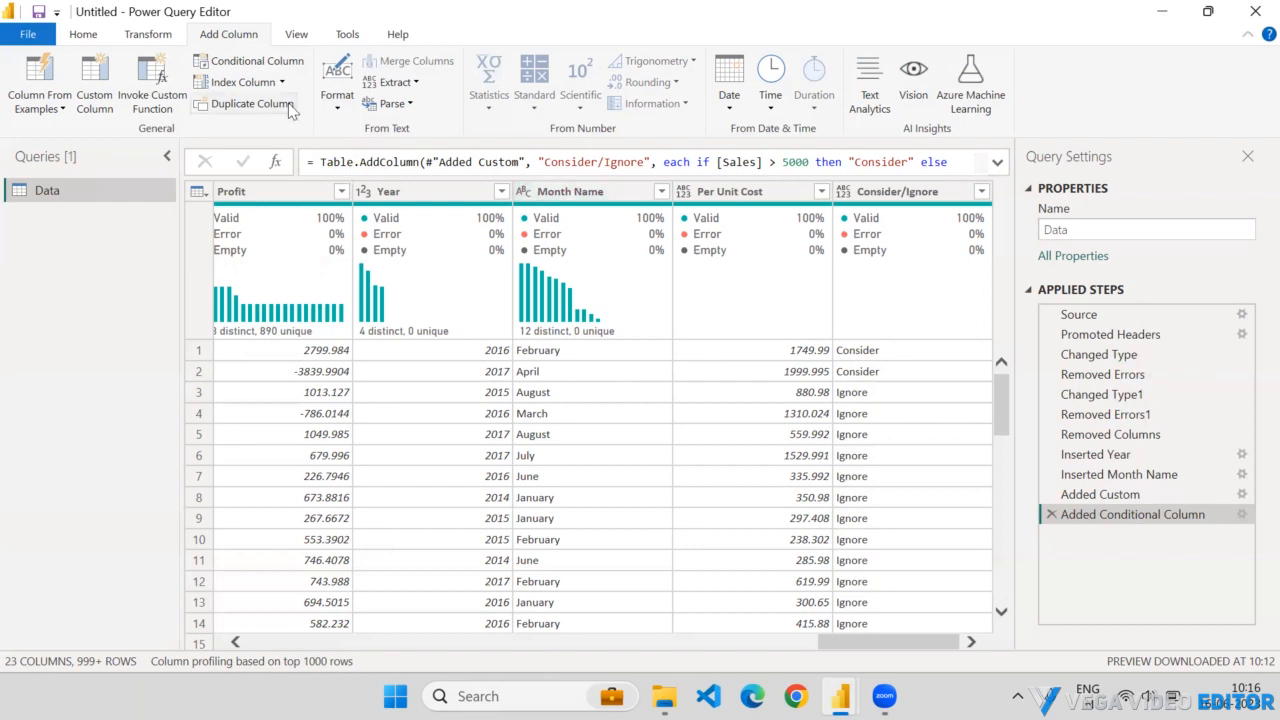
click(552, 191)
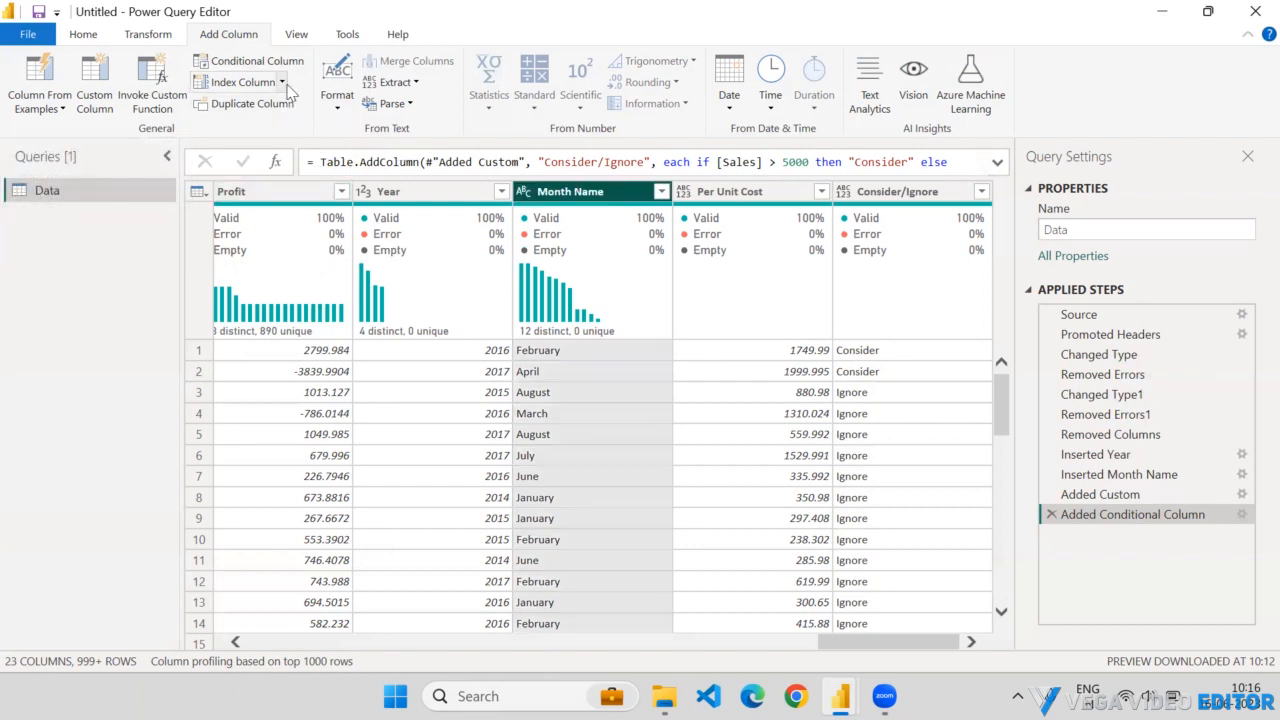
click(148, 35)
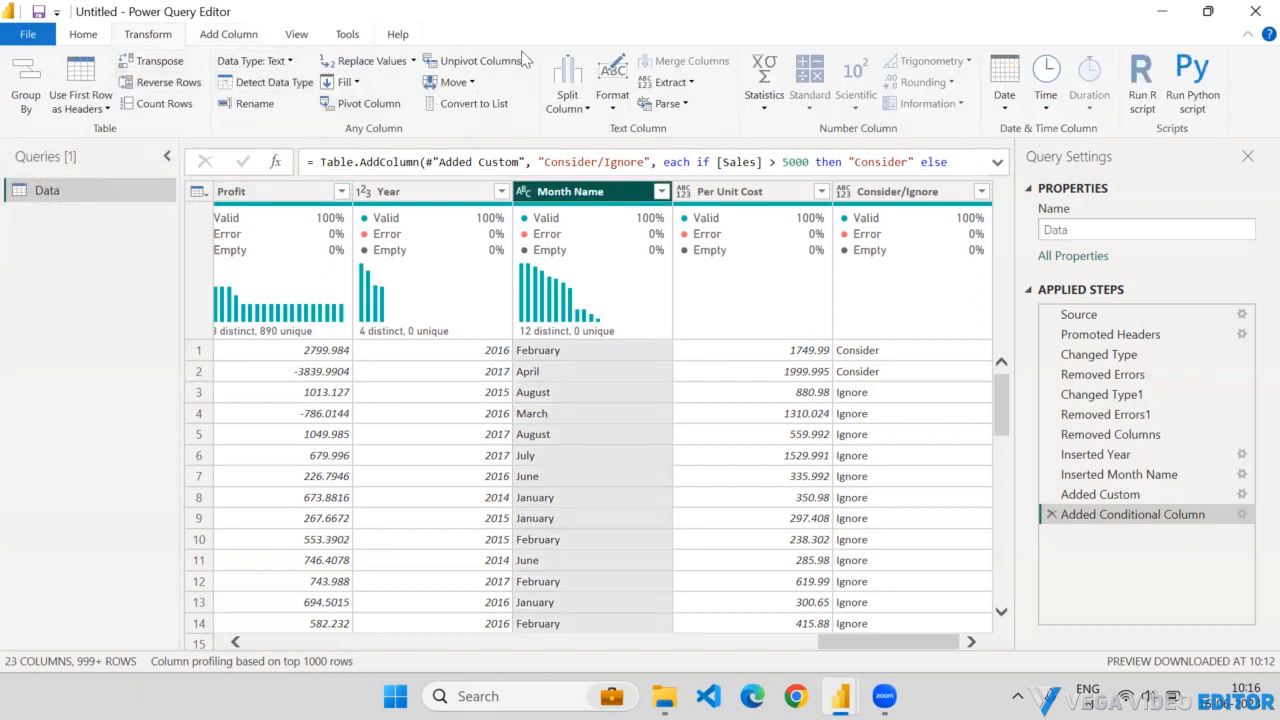
click(206, 35)
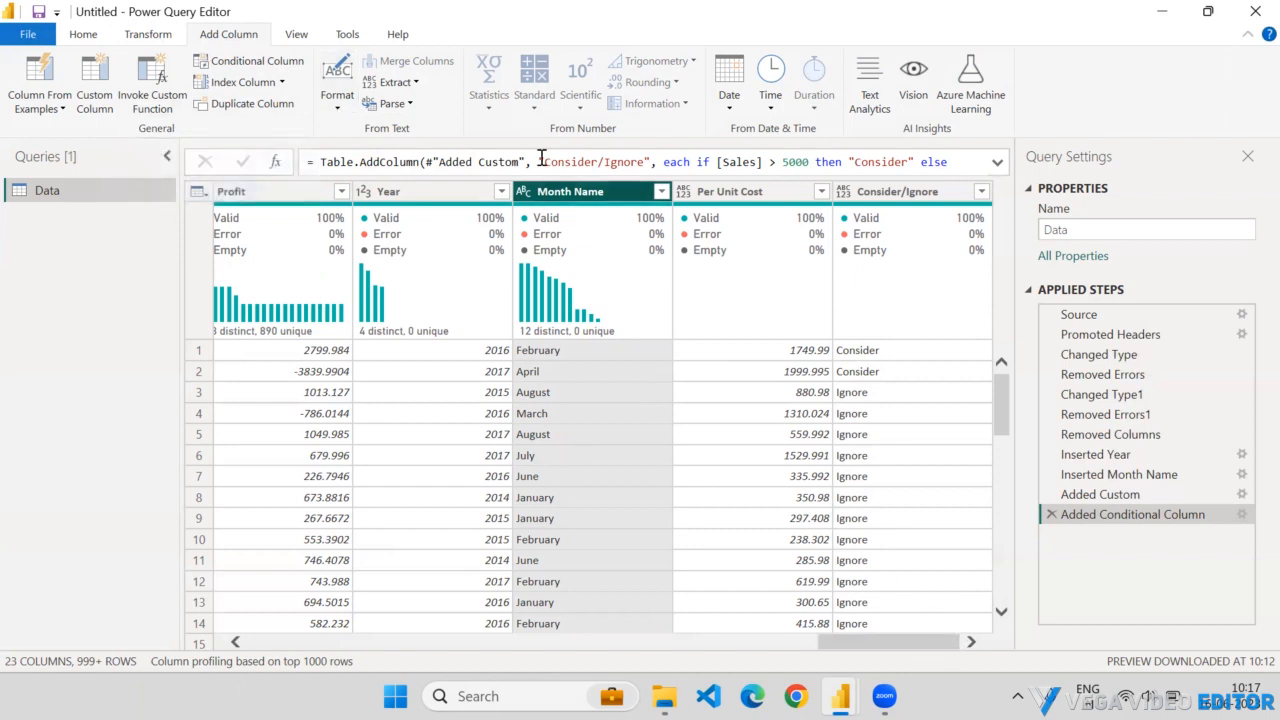
click(413, 84)
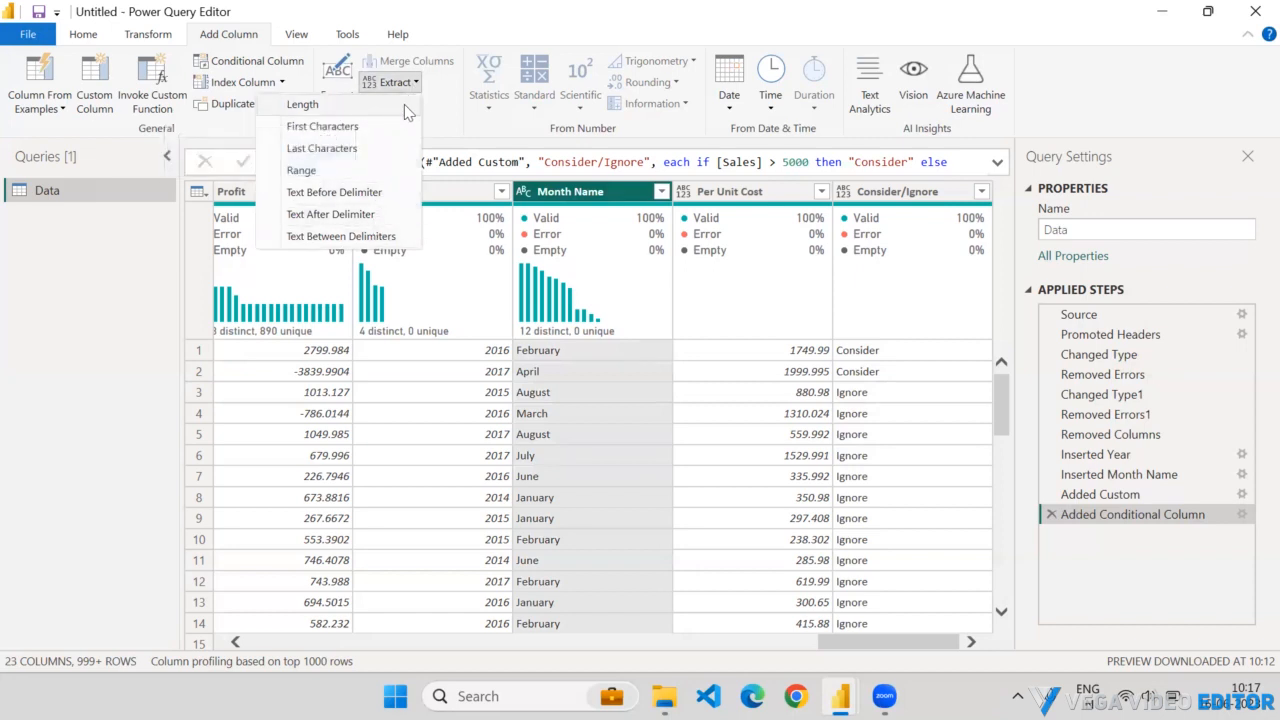
click(437, 87)
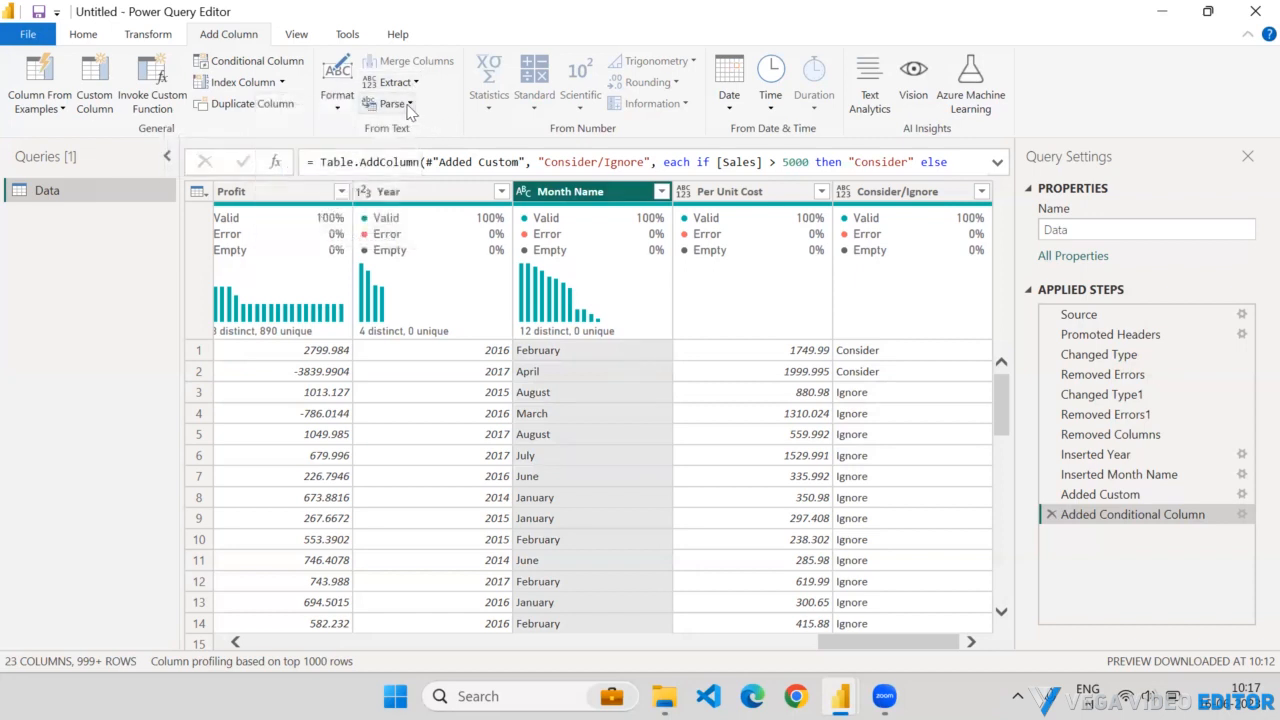
click(393, 103)
click(444, 98)
- Add an Age column calculated from the Order Date column and remove its applied step
drag(853, 641, 301, 641)
click(444, 198)
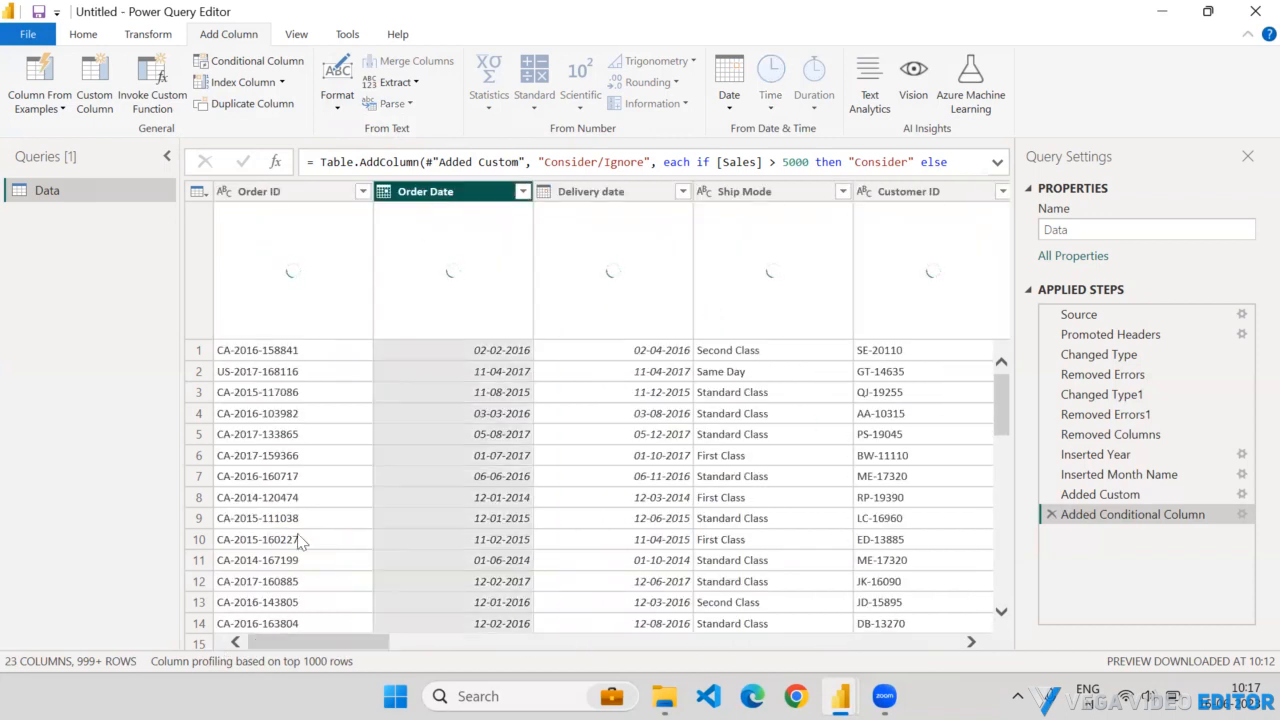
click(729, 88)
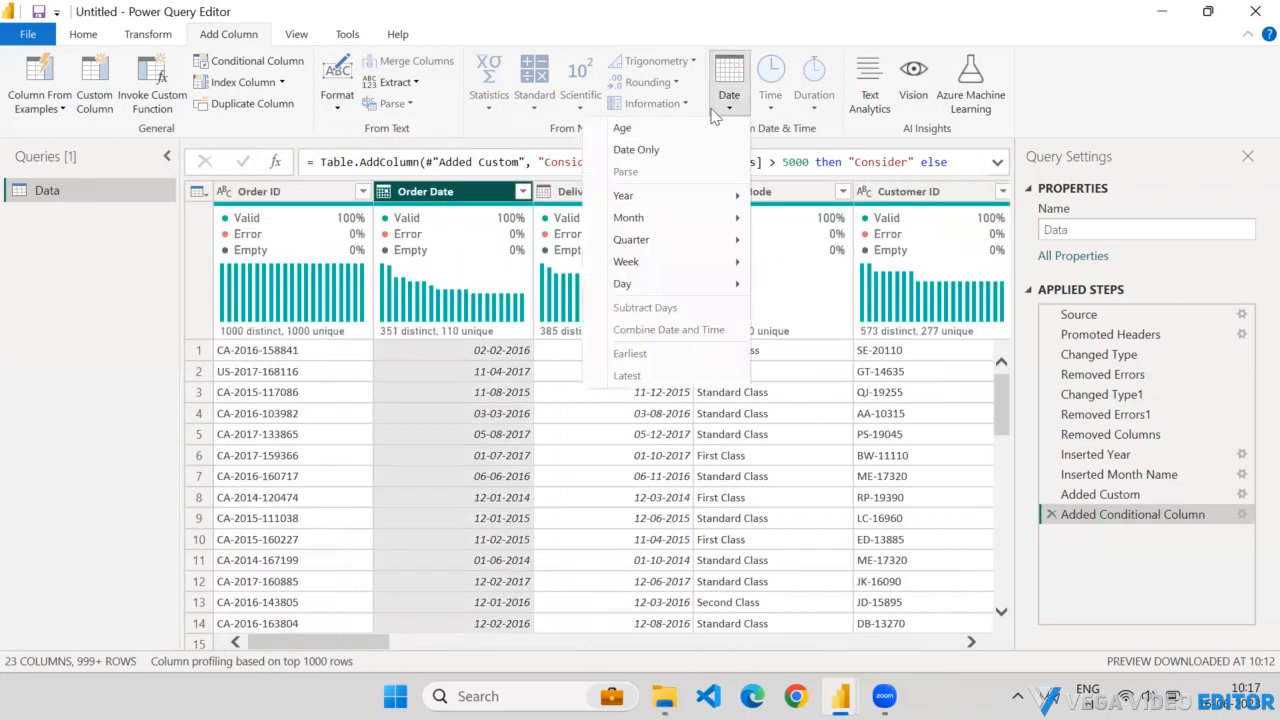
click(670, 132)
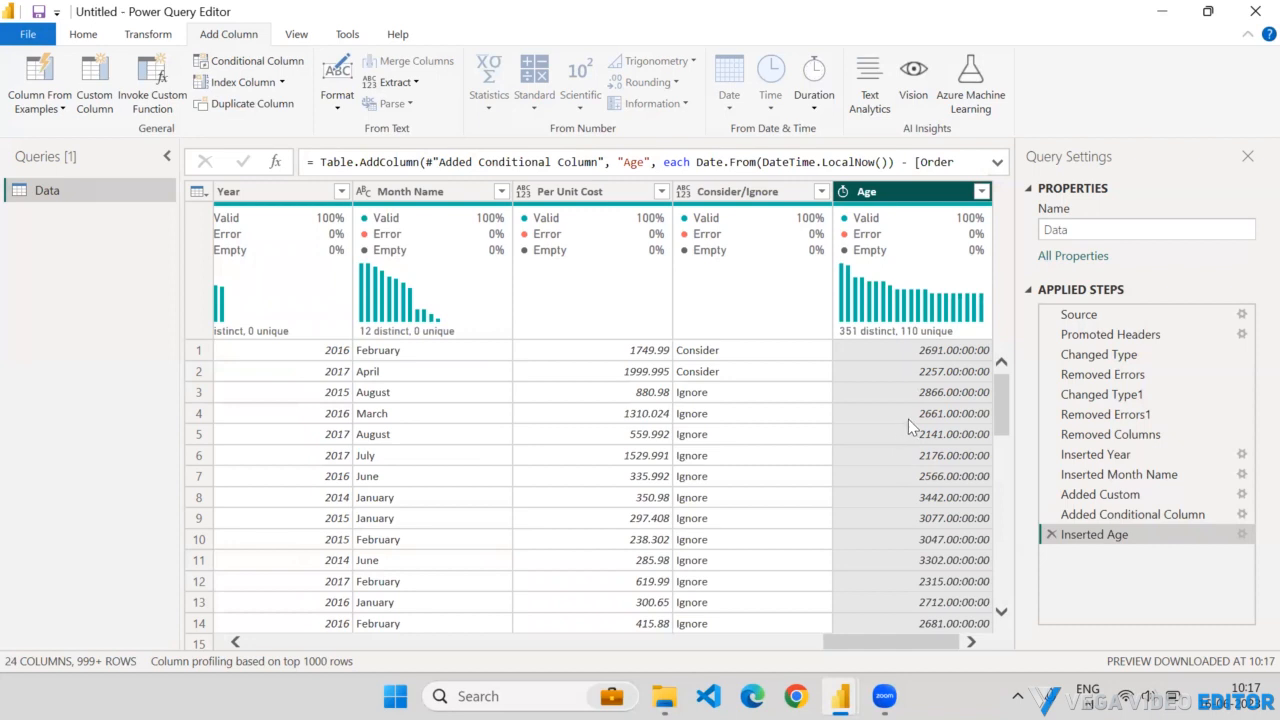
click(1051, 534)
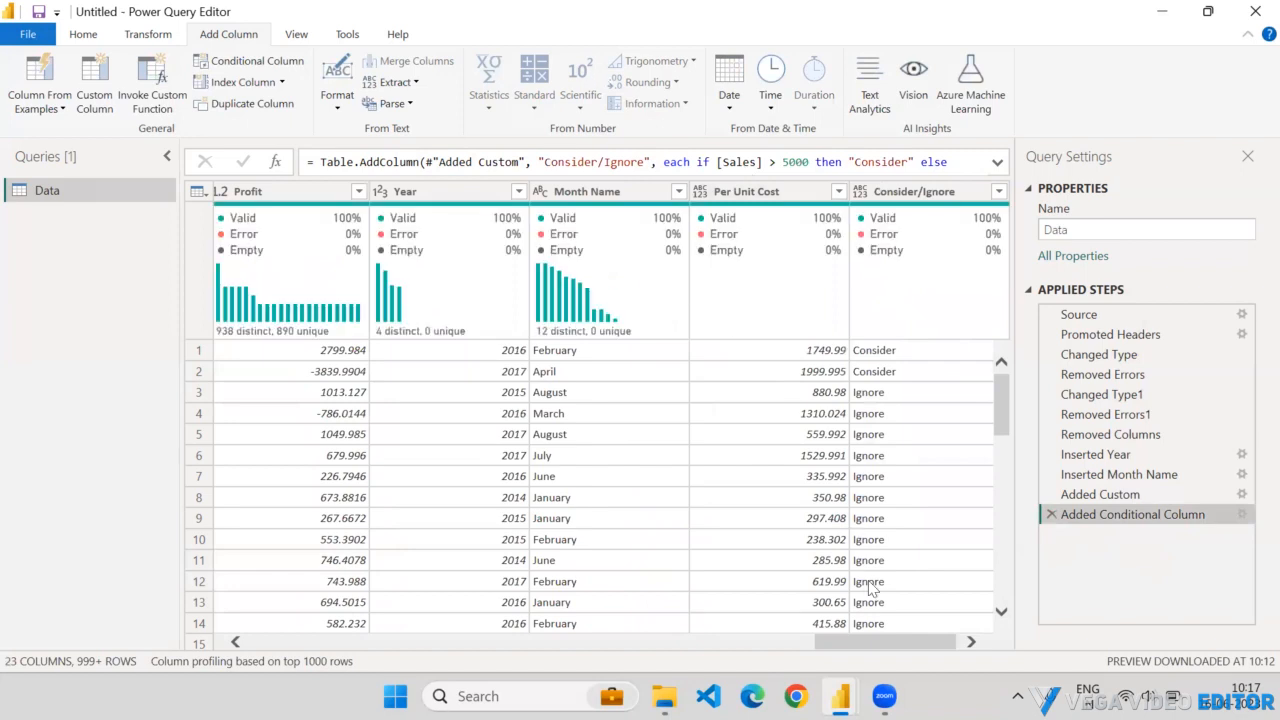
- Add a Year column extracted from the Order Date column and remove its applied step
drag(917, 645, 140, 687)
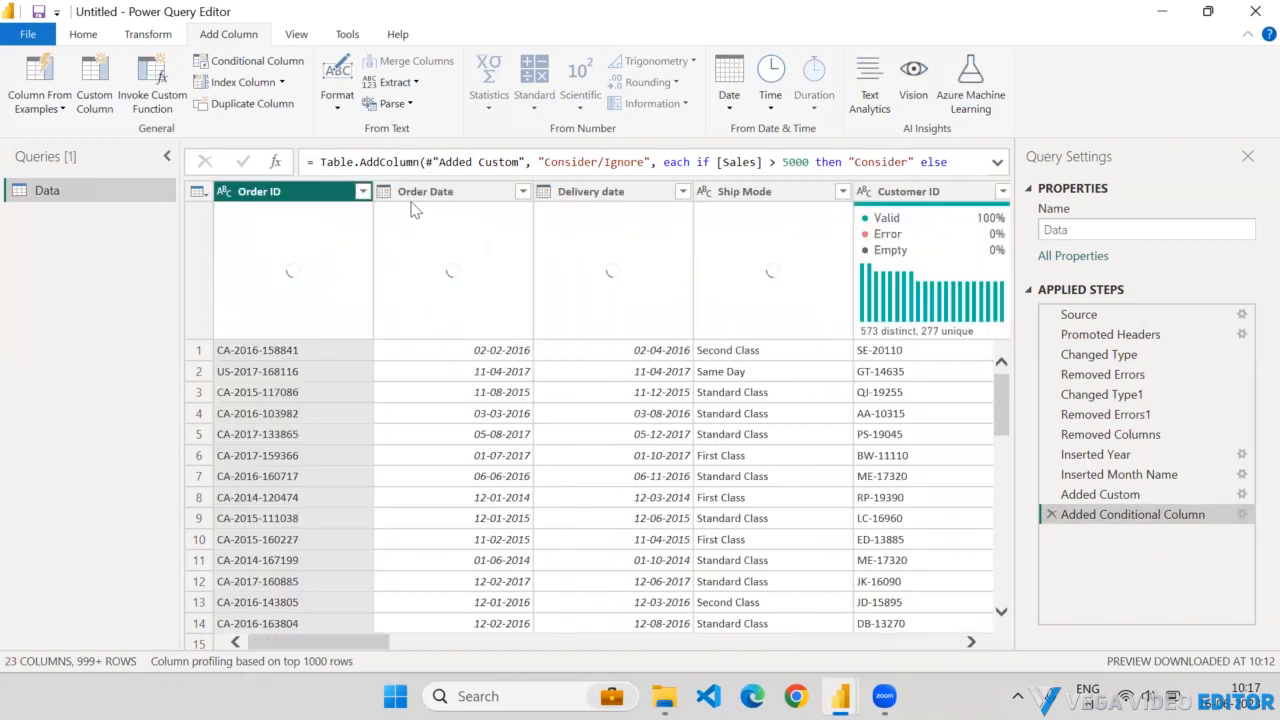
click(428, 191)
click(729, 88)
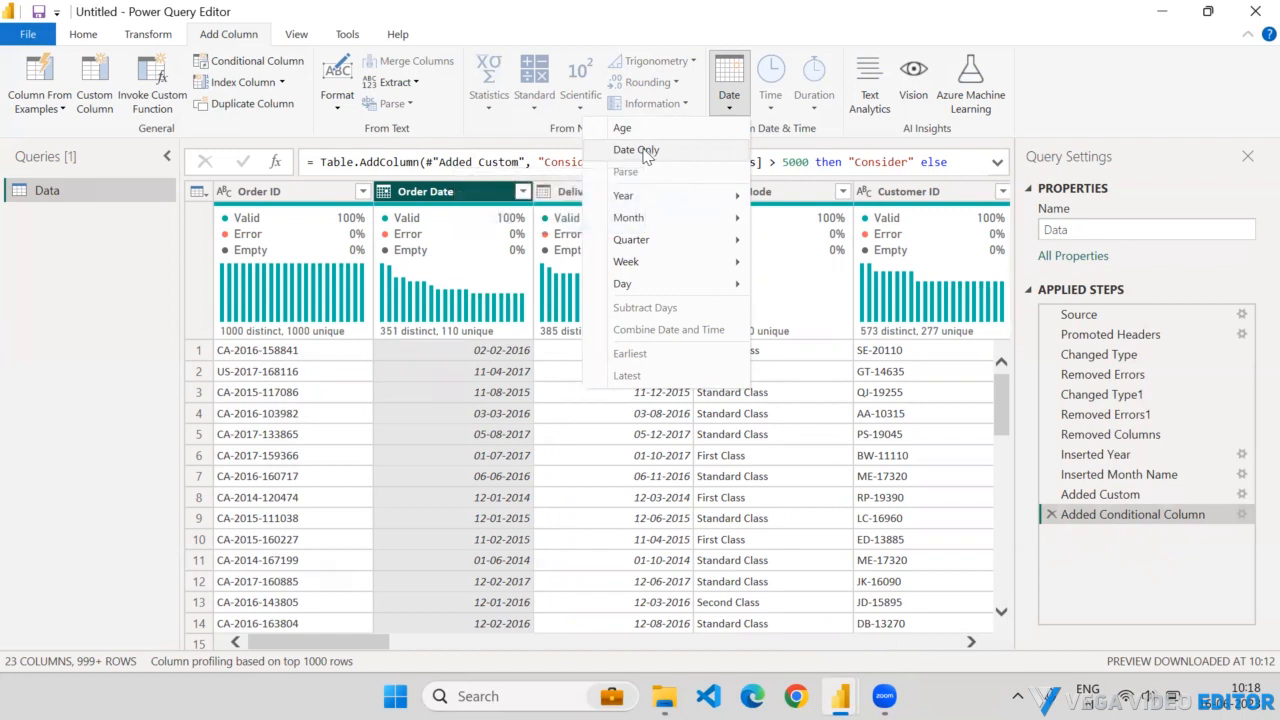
mouse_move(645, 200)
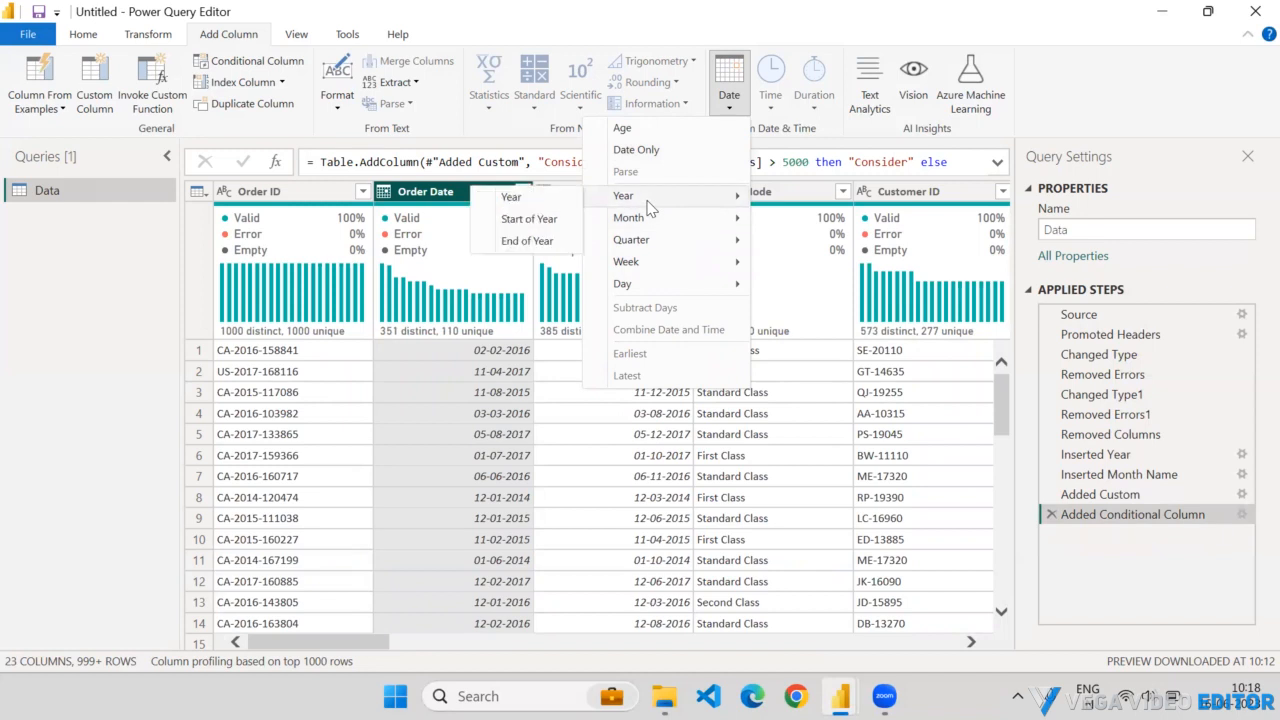
click(510, 198)
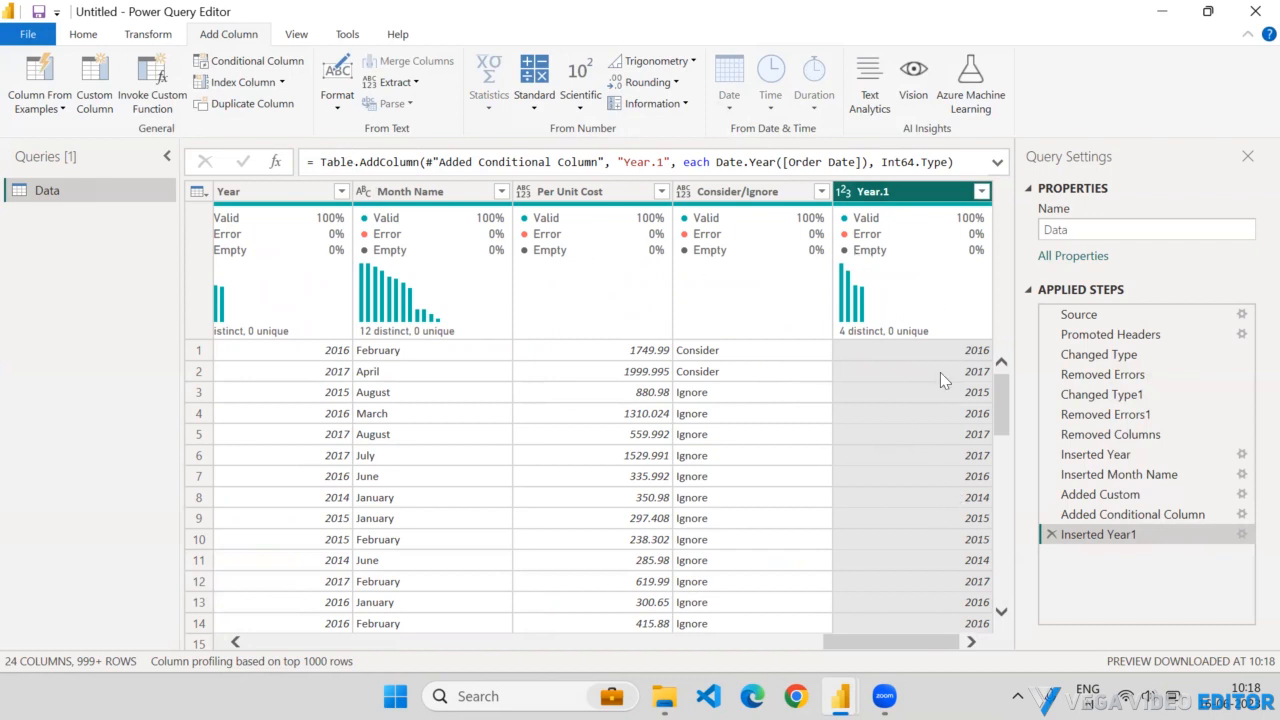
click(1050, 534)
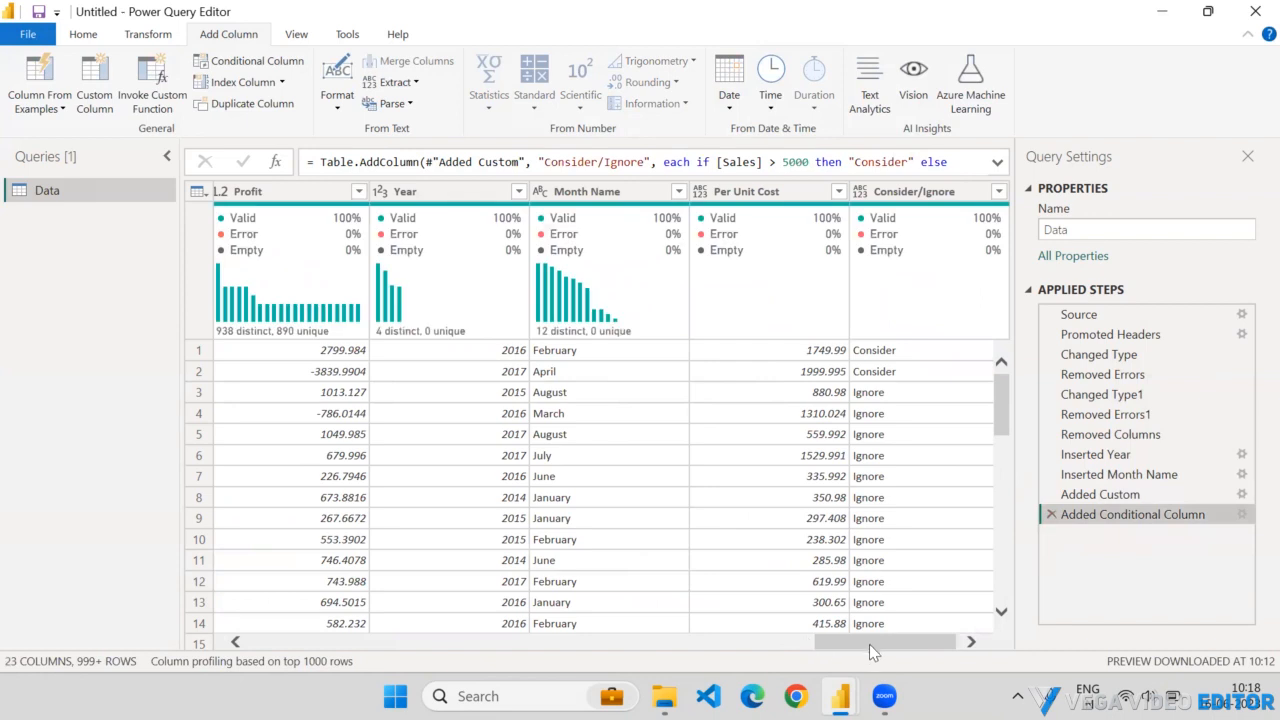
- Examine the date and time options available for adding a column to the Data query
click(735, 100)
click(775, 108)
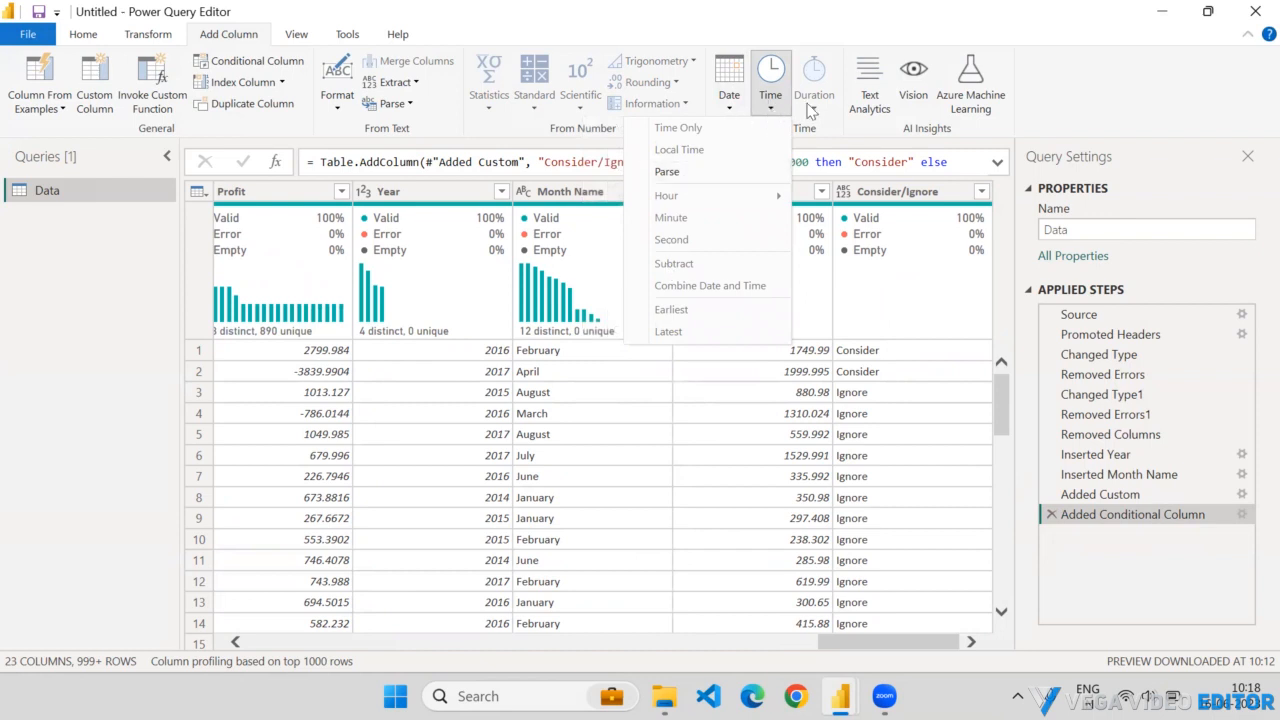
click(477, 117)
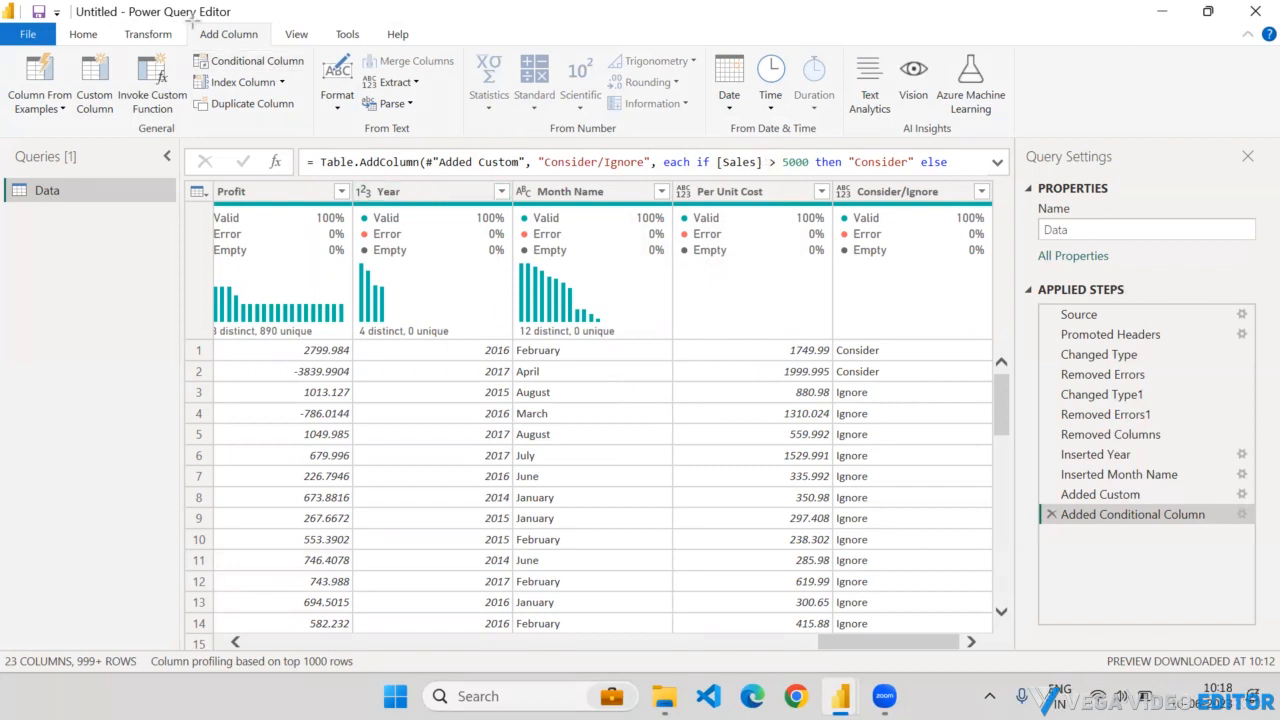
drag(186, 22, 272, 47)
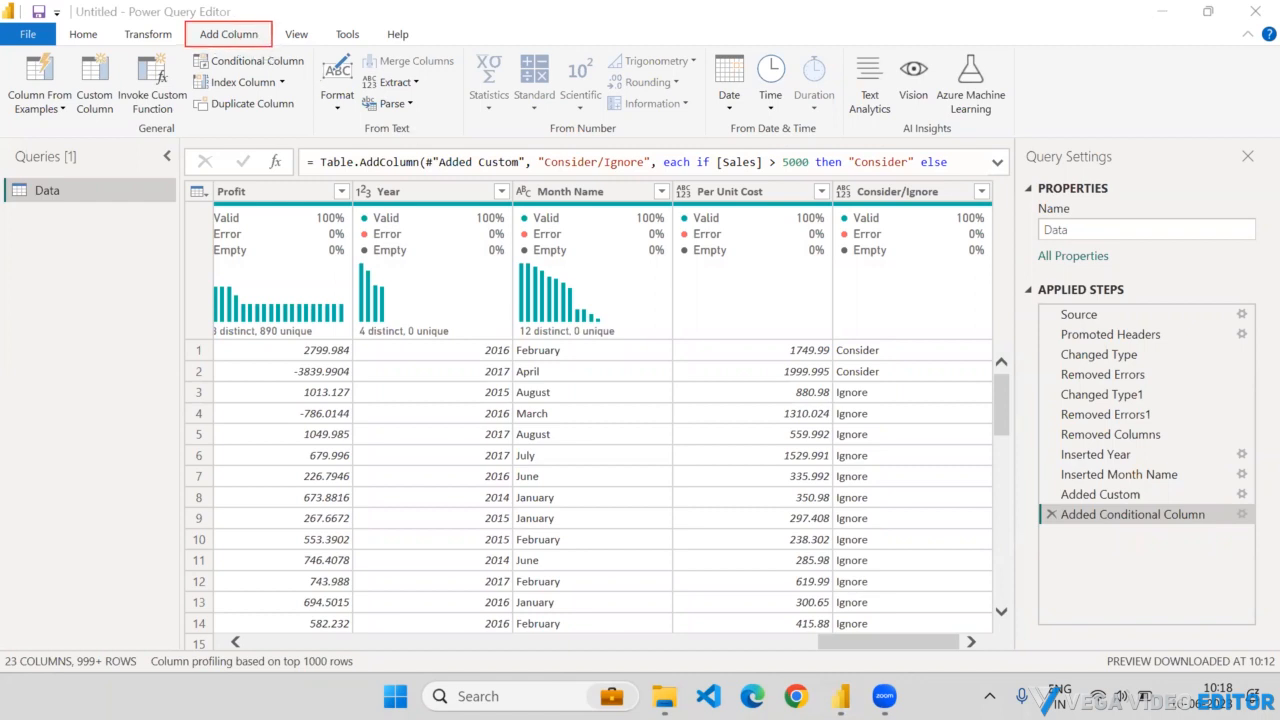
key(ctrl+z)
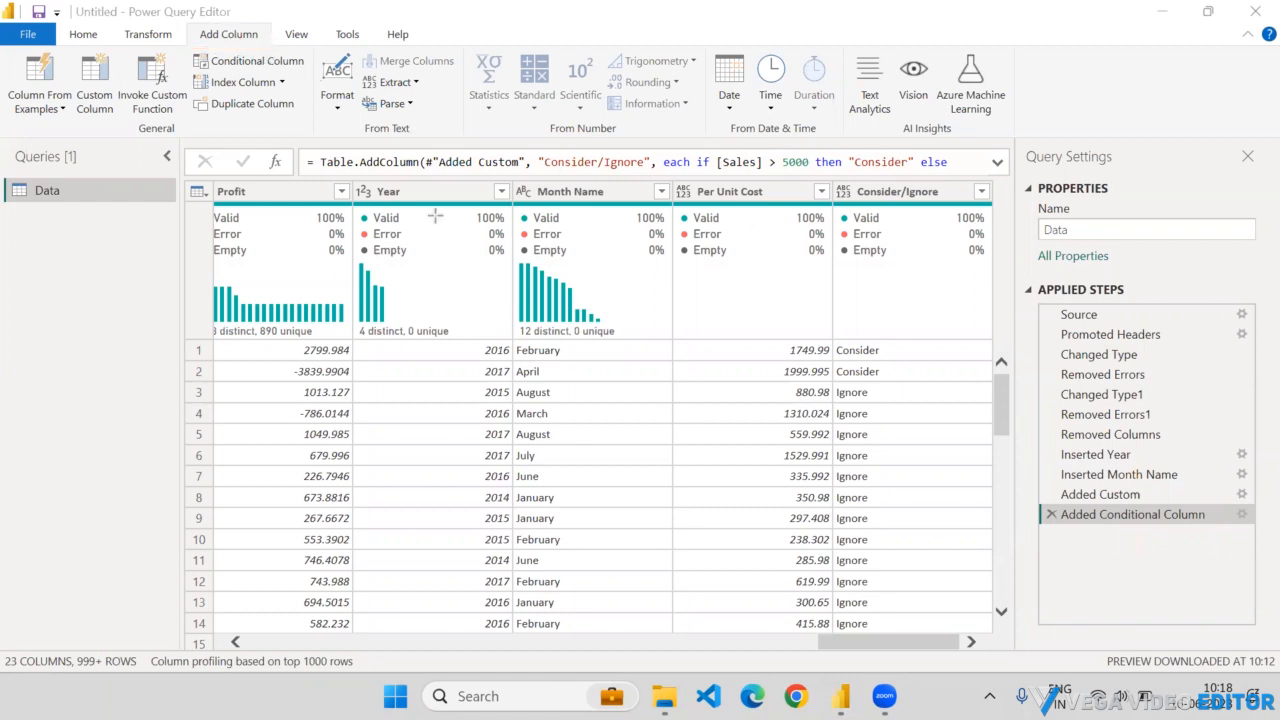
- Compare the Transform commands with the Add Column commands, and minimize the Power Query Editor window
click(148, 36)
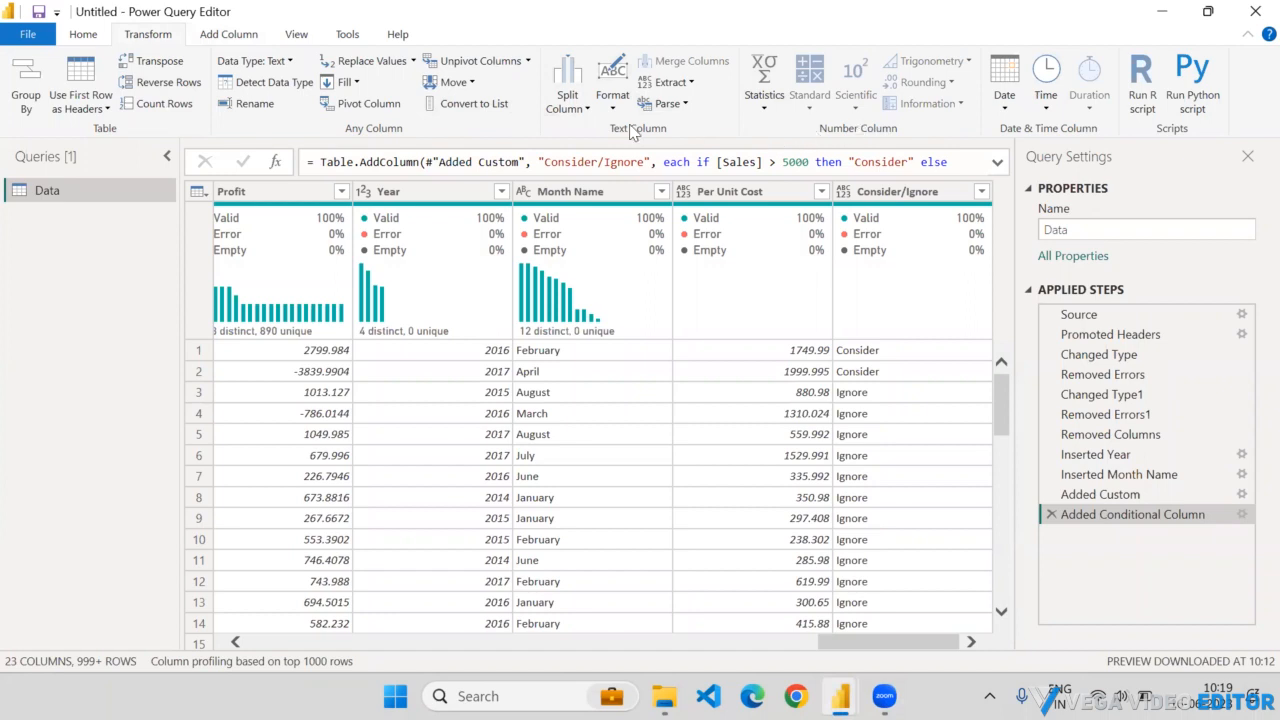
click(244, 40)
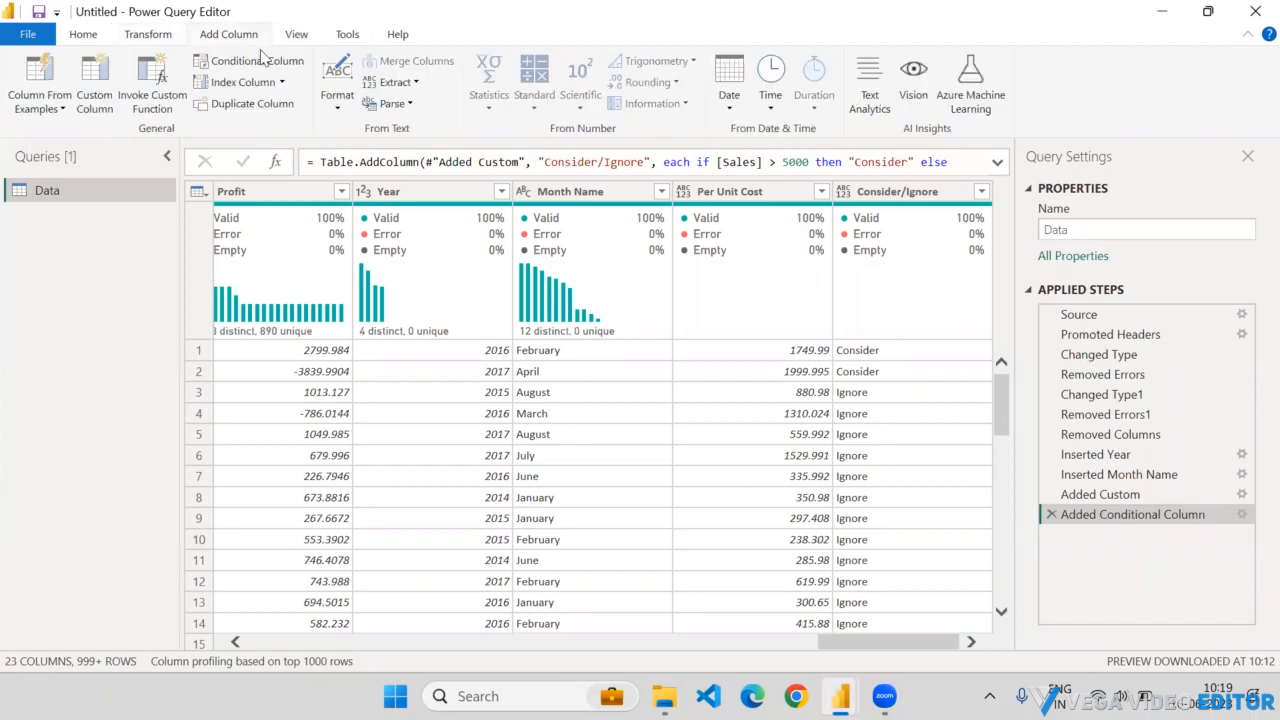
click(154, 38)
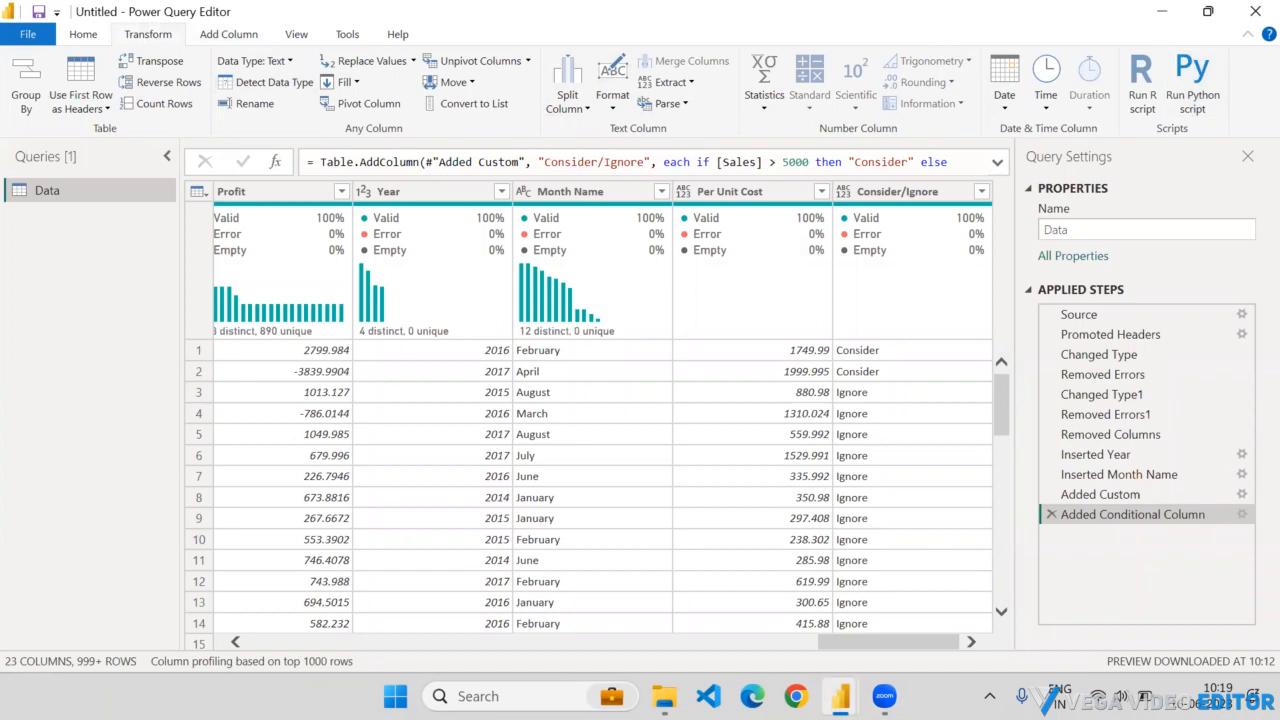
click(212, 36)
click(146, 38)
click(1207, 11)
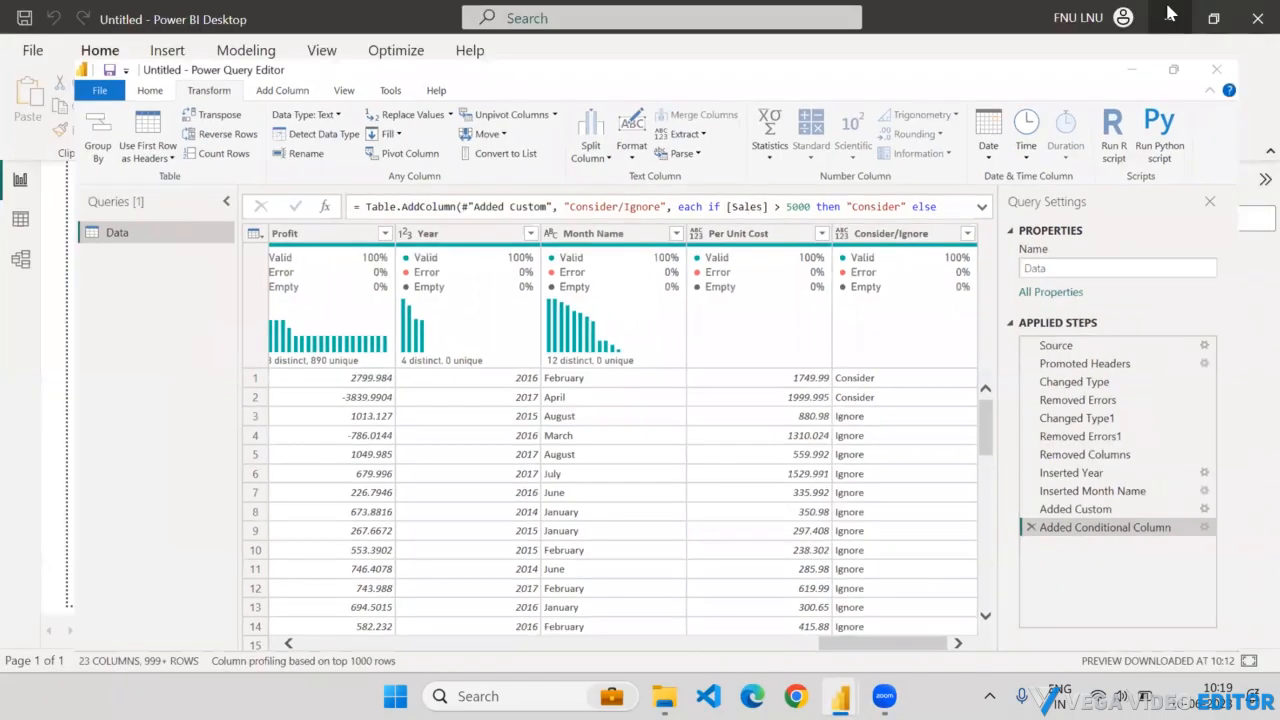